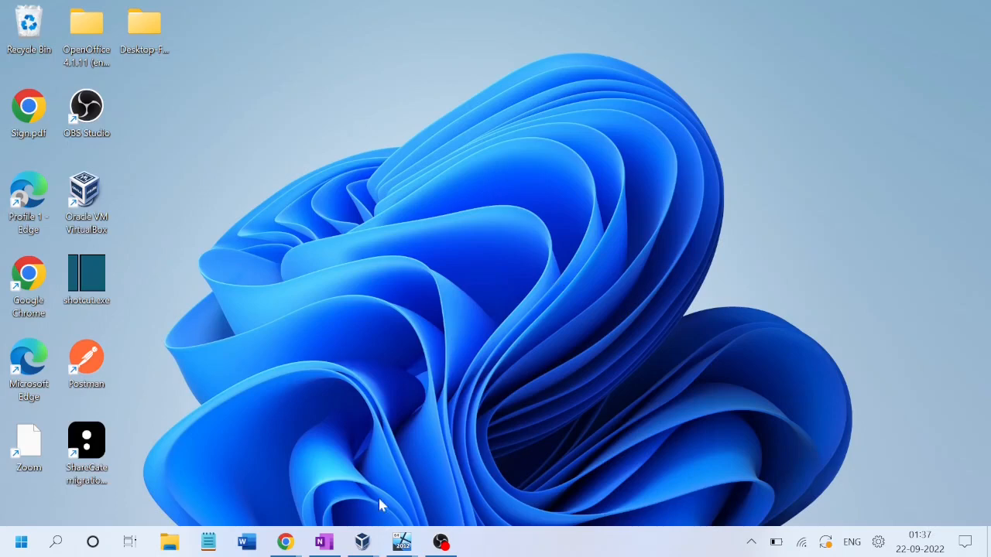
# Step: Bring Chrome's testsite2 window forward and switch to the YouTube SharePoint 2013 migration video
pyautogui.moveTo(285, 546)
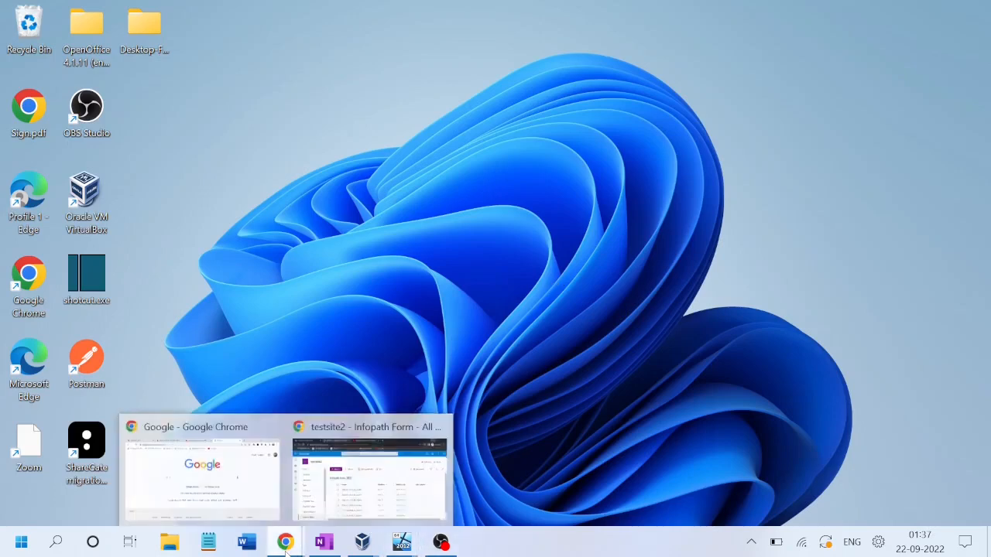
pyautogui.click(370, 476)
pyautogui.click(484, 19)
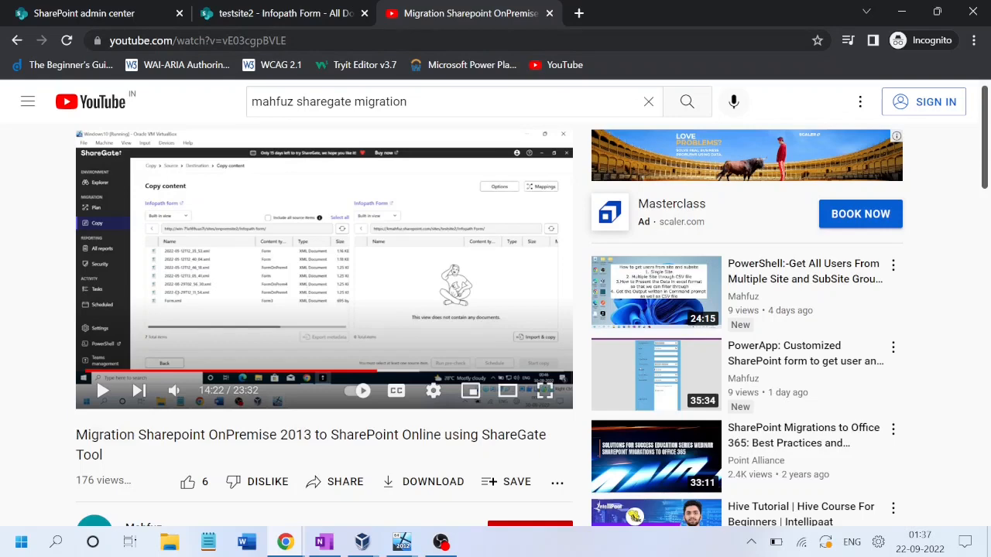
# Step: Return to the testsite2 Infopath Form library tab, then bring up the virtual machine window previews
pyautogui.click(263, 15)
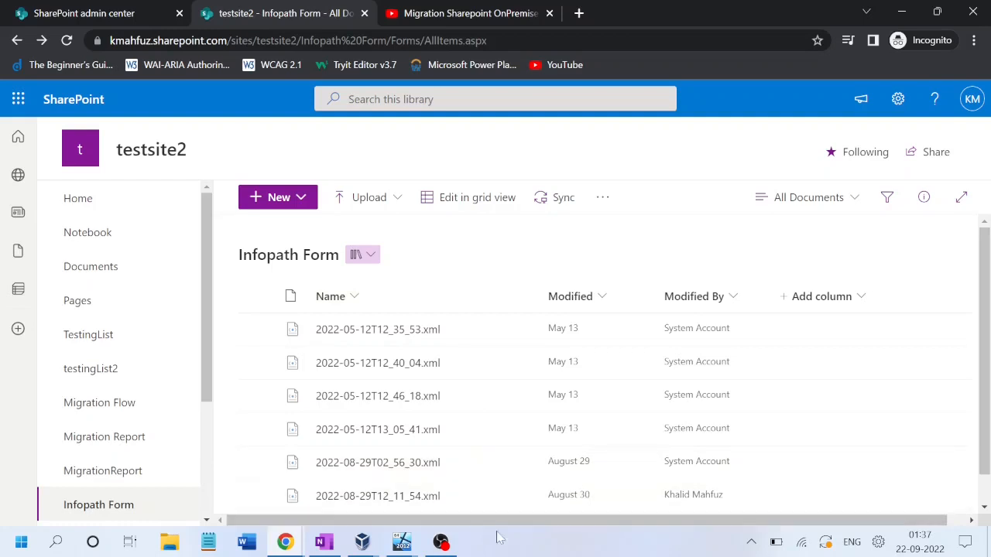
pyautogui.click(362, 542)
pyautogui.moveTo(362, 544)
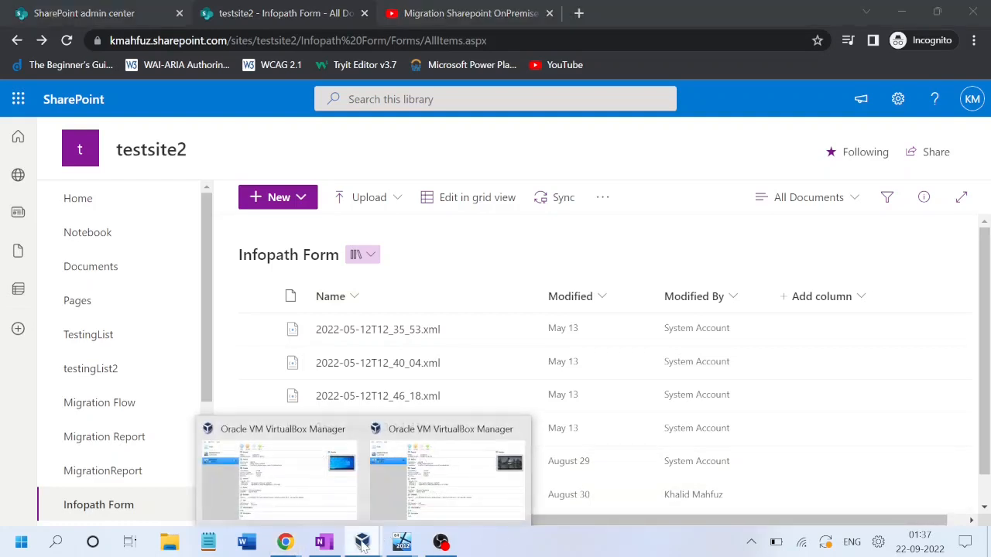
# Step: Bring the Window12Server VM forward and open SharePoint Central Administration in it
pyautogui.moveTo(401, 546)
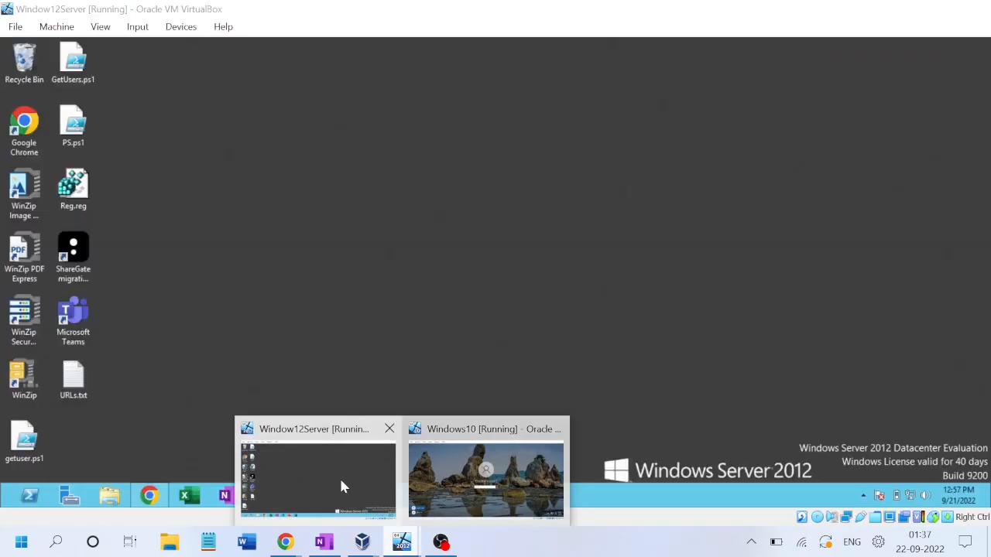
pyautogui.click(339, 477)
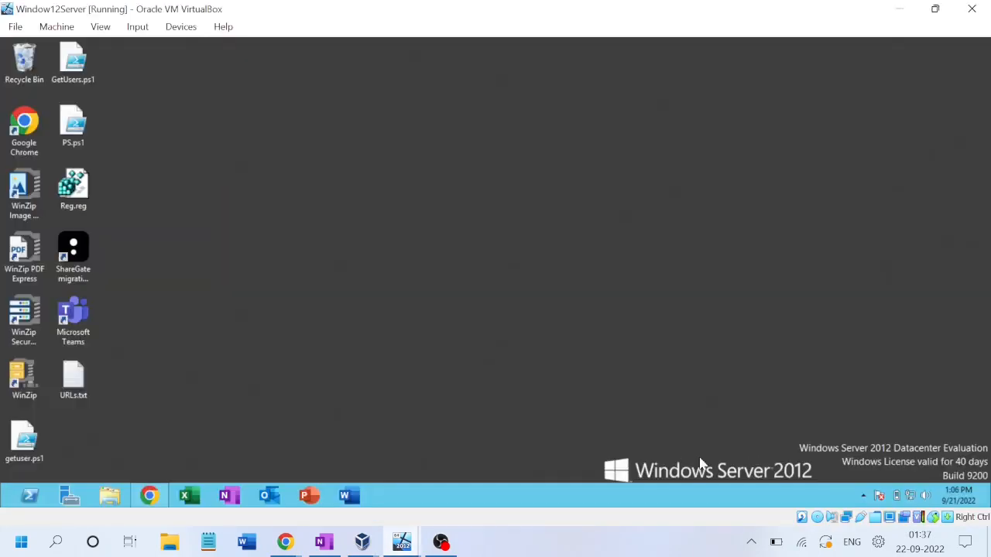
pyautogui.click(149, 495)
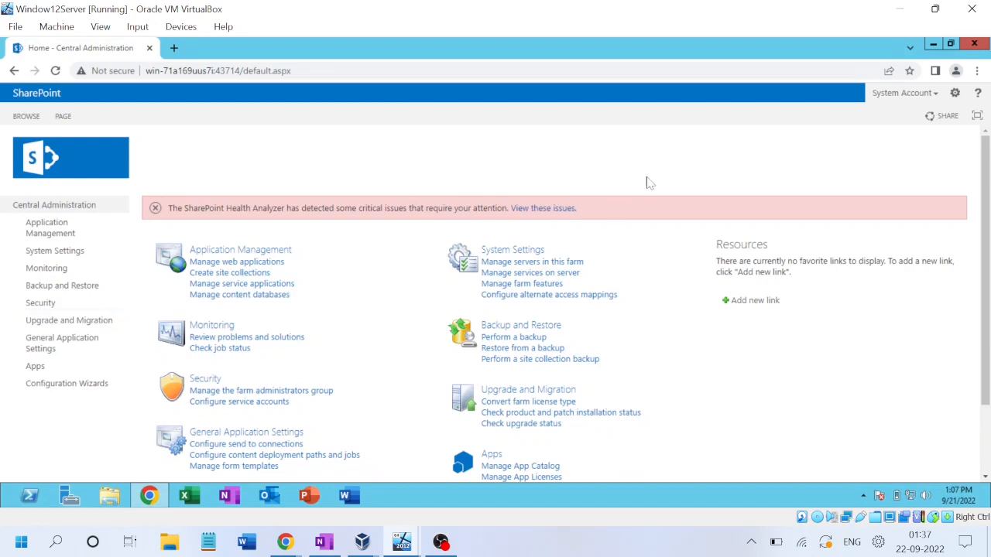
# Step: Switch to the Windows10 VM and sign in past the lock screen with the account password
pyautogui.moveTo(362, 542)
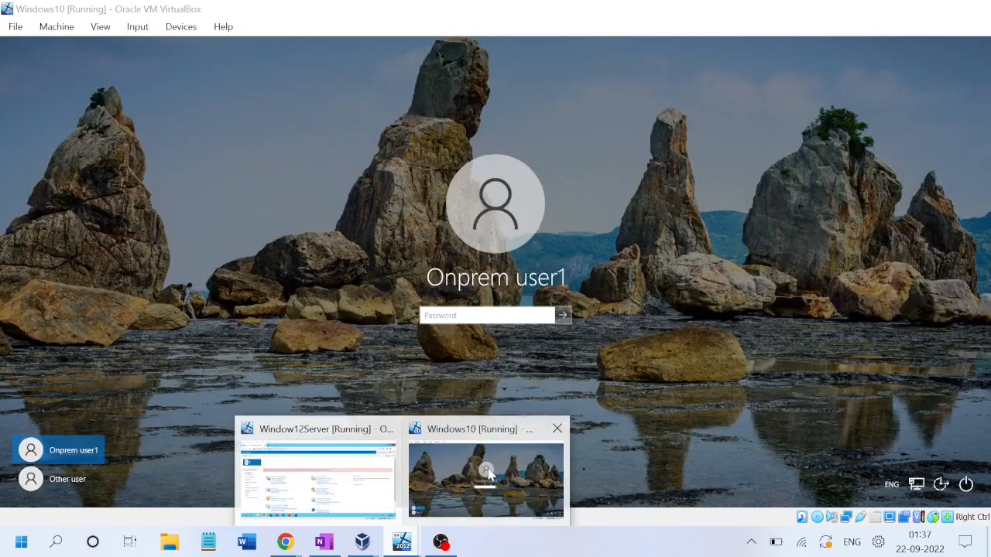
pyautogui.click(480, 468)
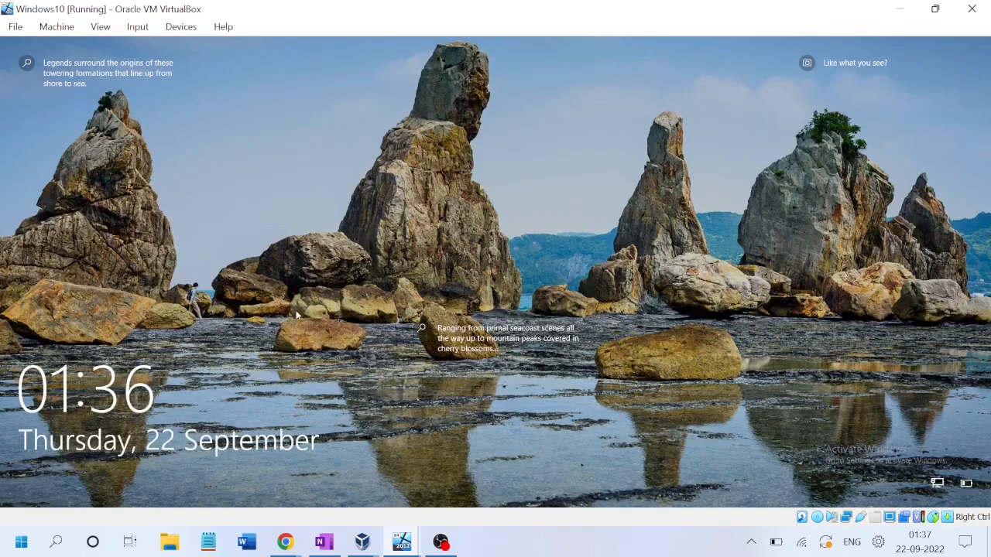
pyautogui.click(296, 315)
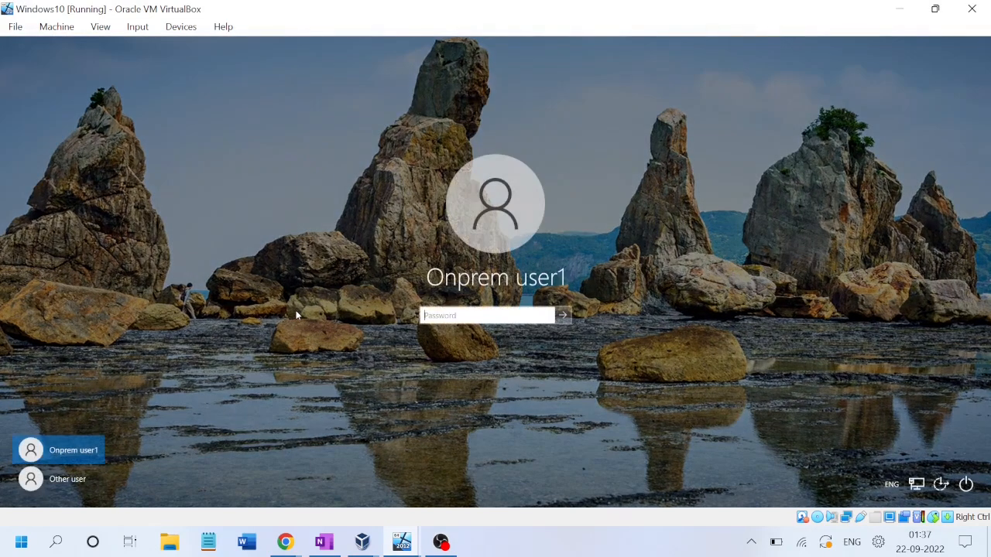
pyautogui.write('•••••••••')
pyautogui.press('Return')
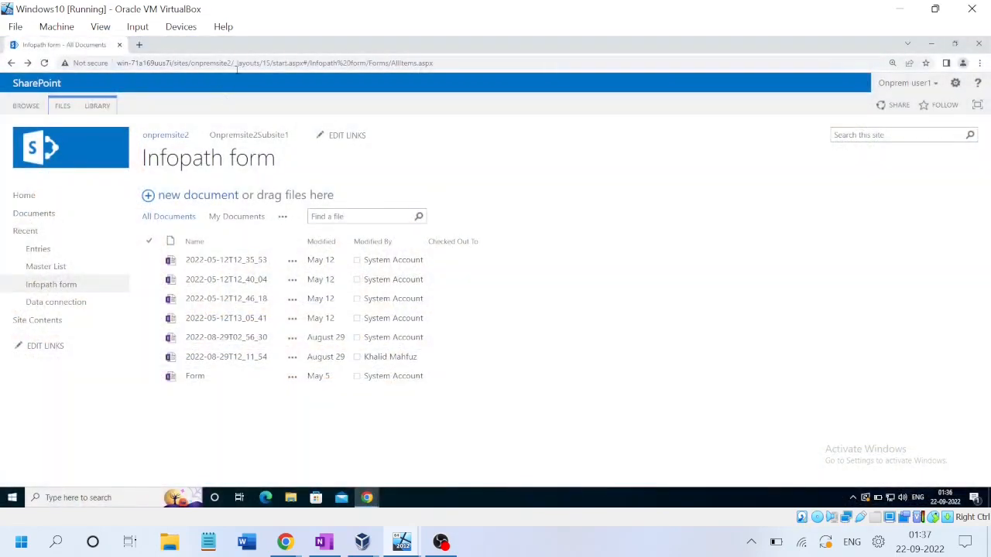
pyautogui.moveTo(233, 63); pyautogui.dragTo(83, 55)
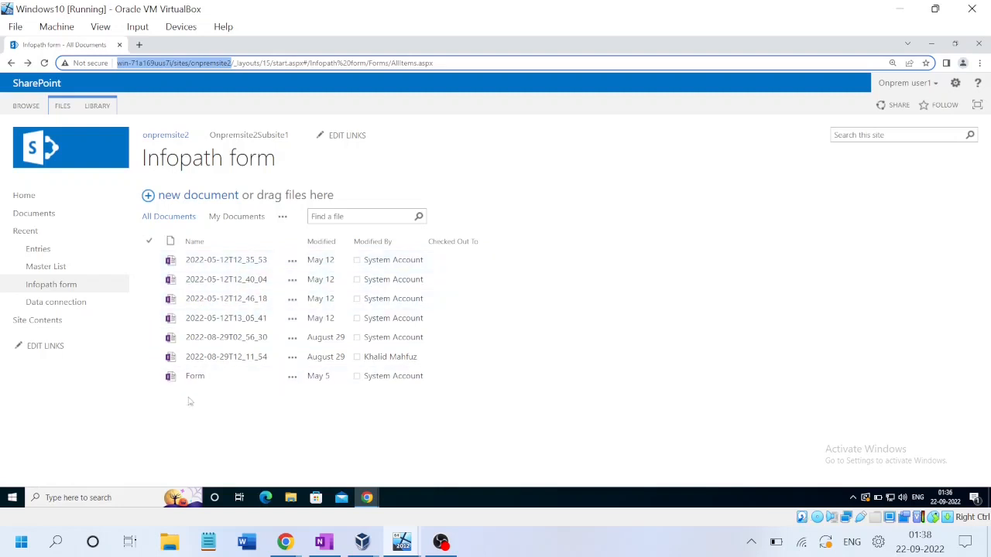
pyautogui.click(223, 356)
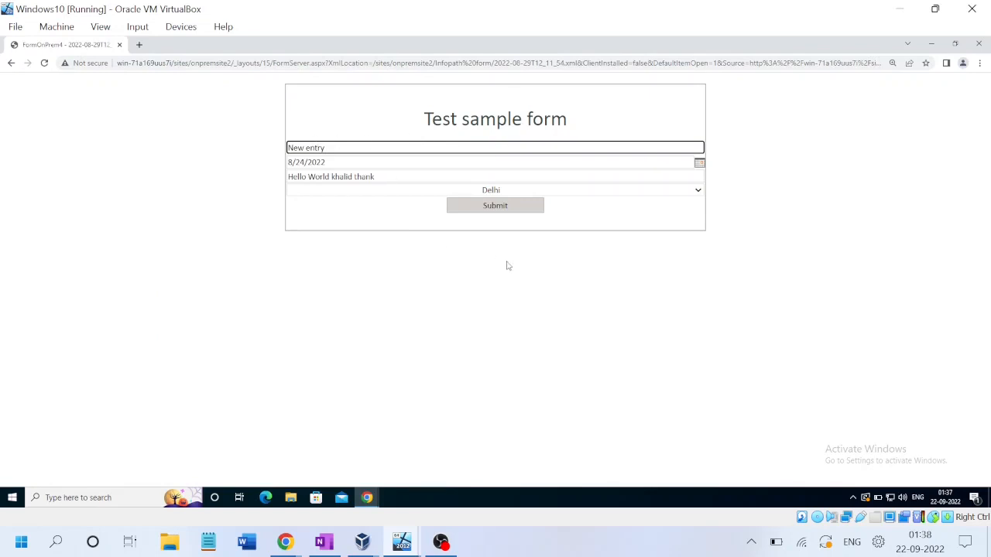
pyautogui.click(701, 191)
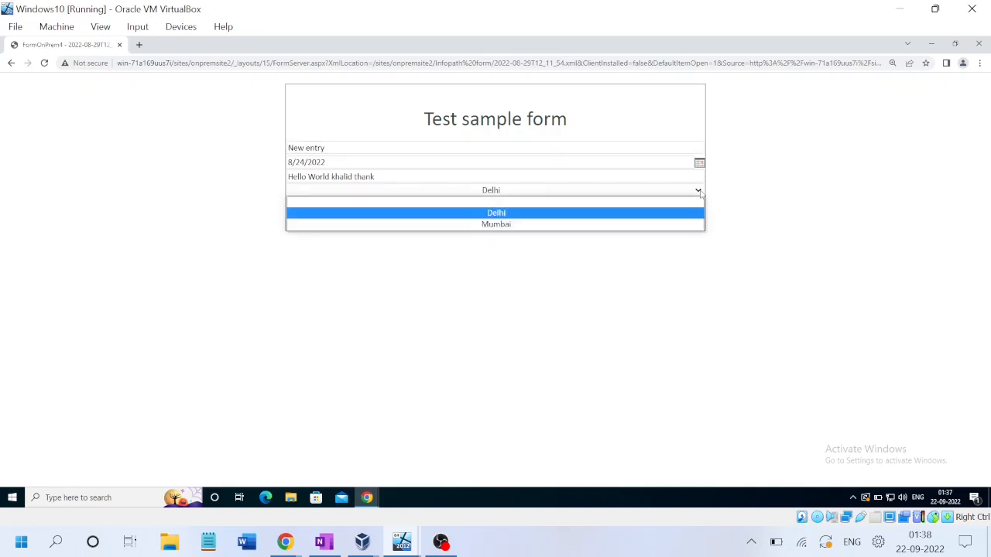
pyautogui.click(701, 191)
pyautogui.click(844, 220)
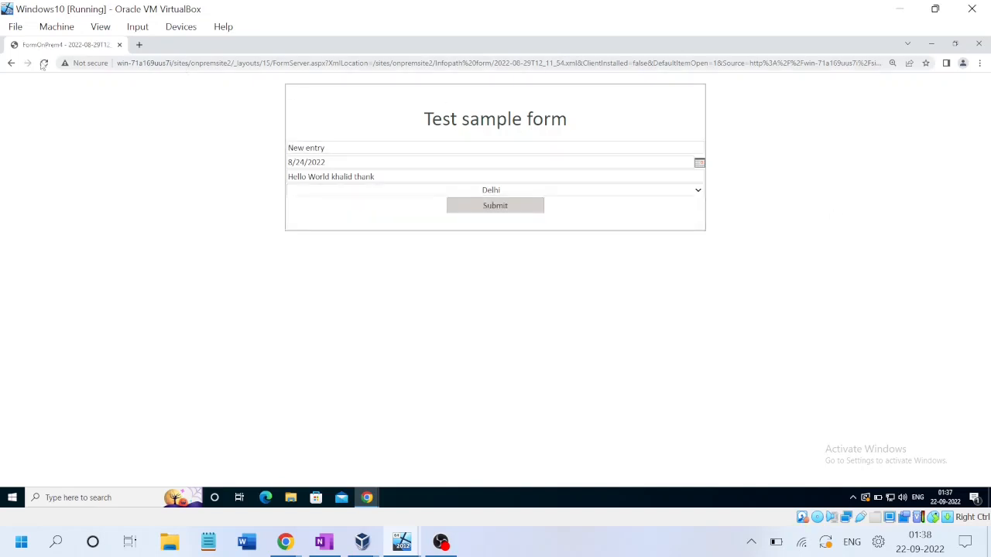
pyautogui.click(11, 65)
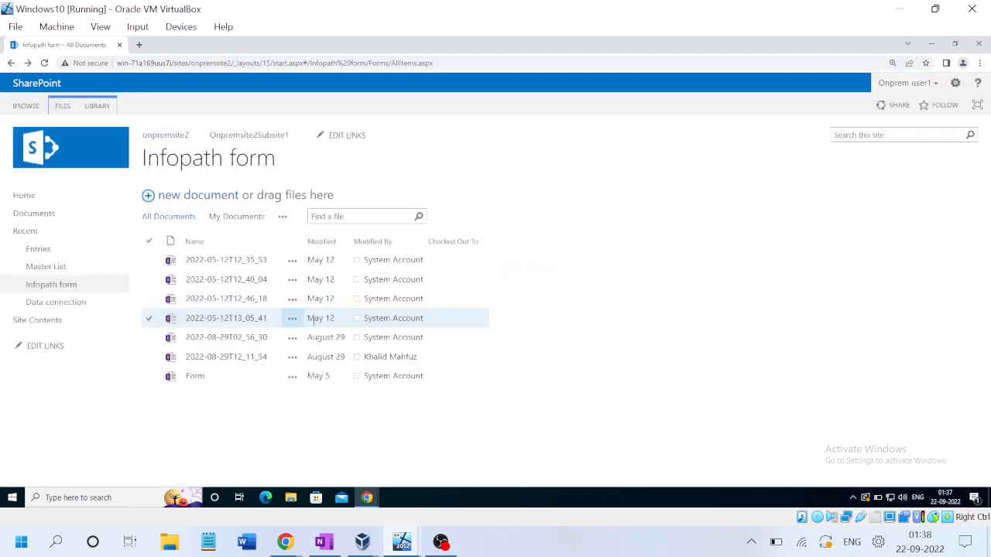
pyautogui.click(220, 344)
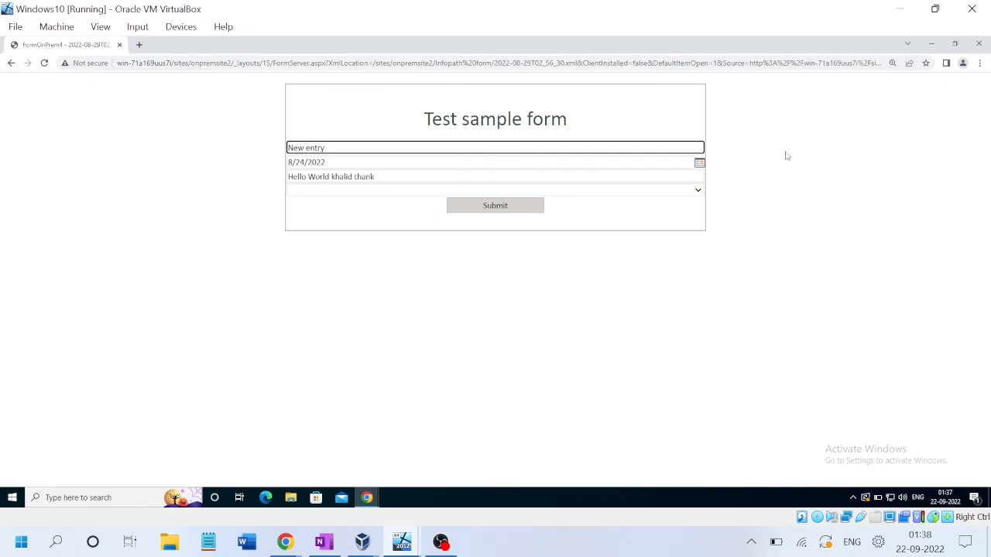
pyautogui.click(11, 64)
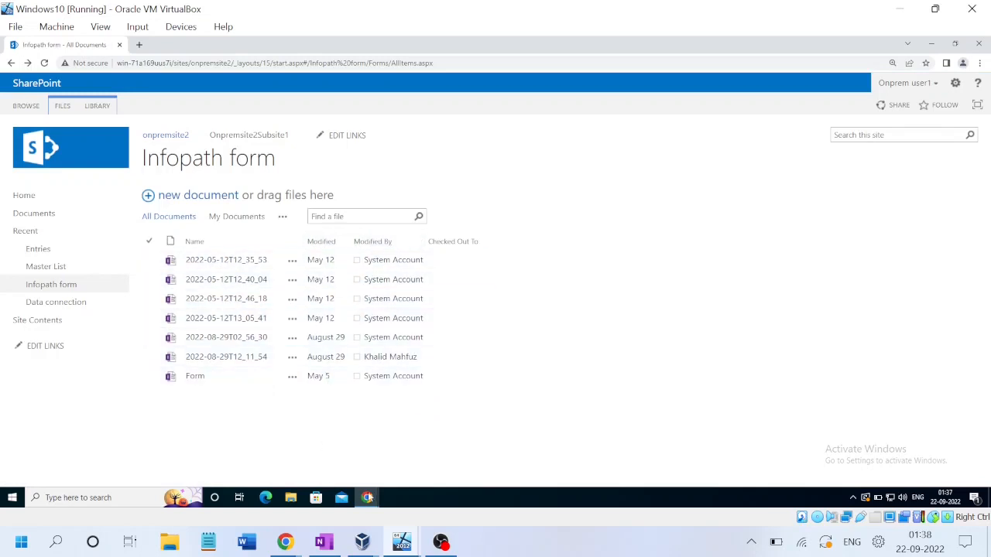
pyautogui.moveTo(293, 549)
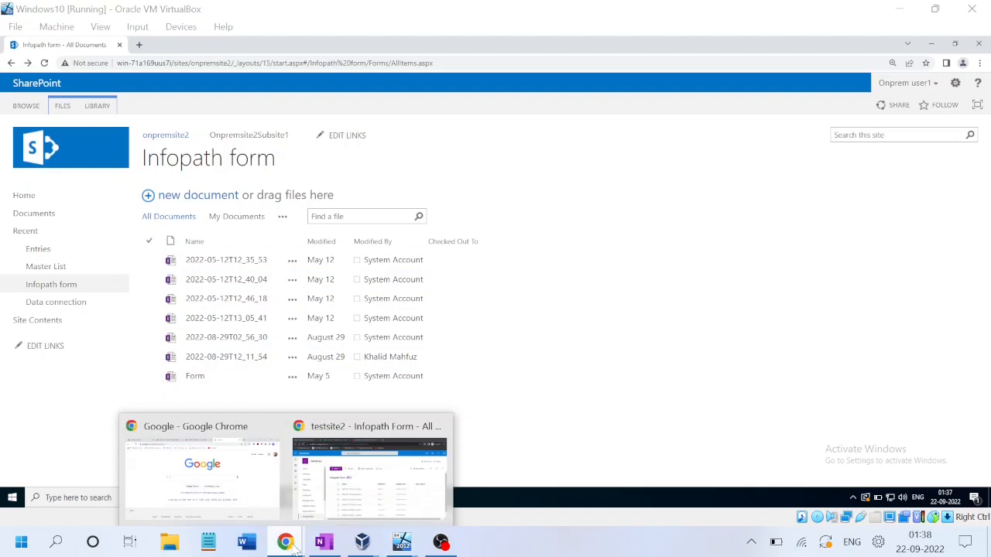
pyautogui.click(329, 507)
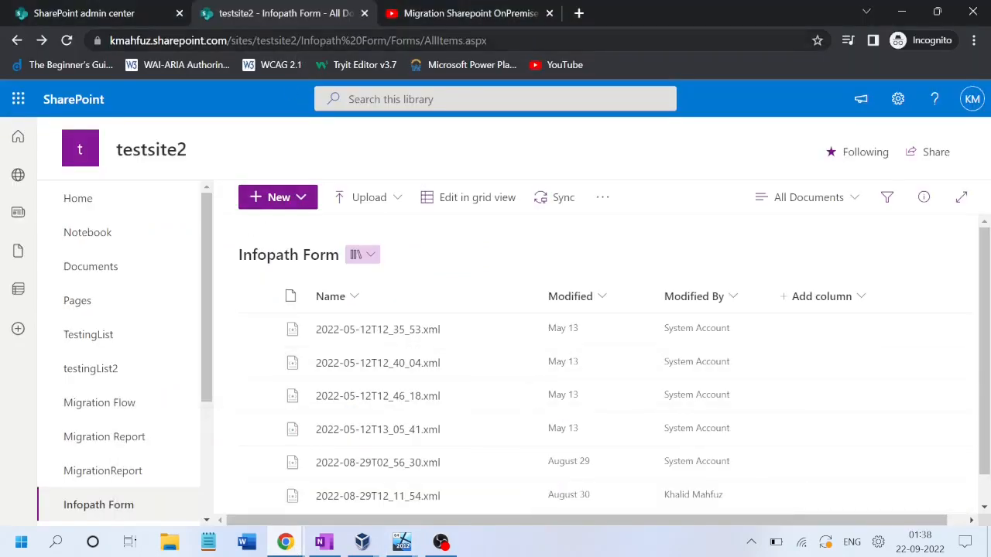
pyautogui.moveTo(299, 41); pyautogui.dragTo(254, 40)
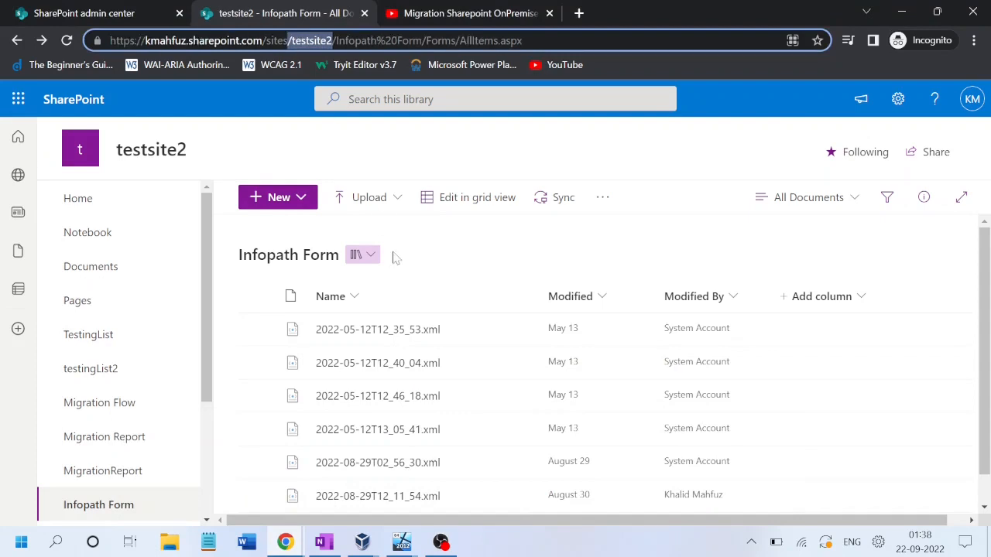
pyautogui.moveTo(986, 340); pyautogui.dragTo(989, 285)
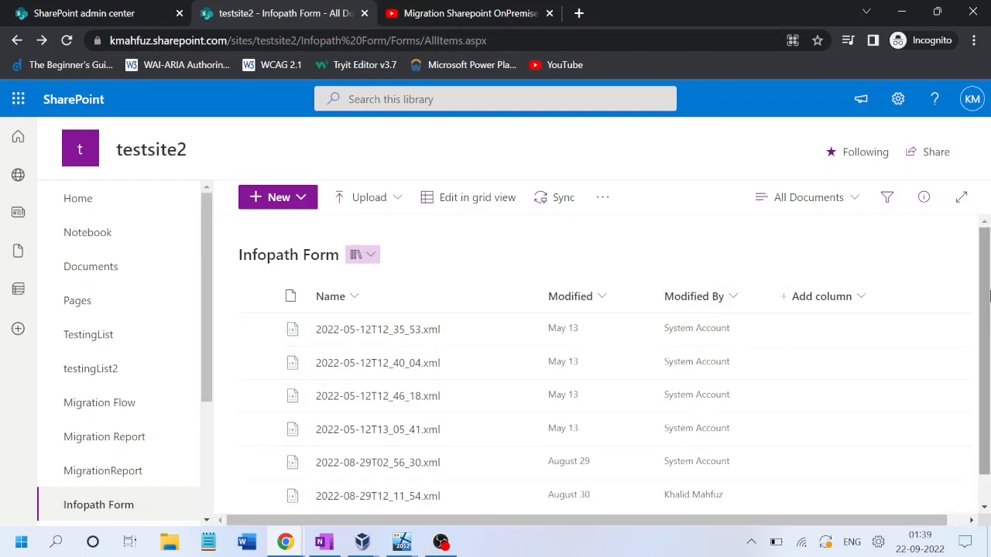
pyautogui.scroll(-1, 983, 310)
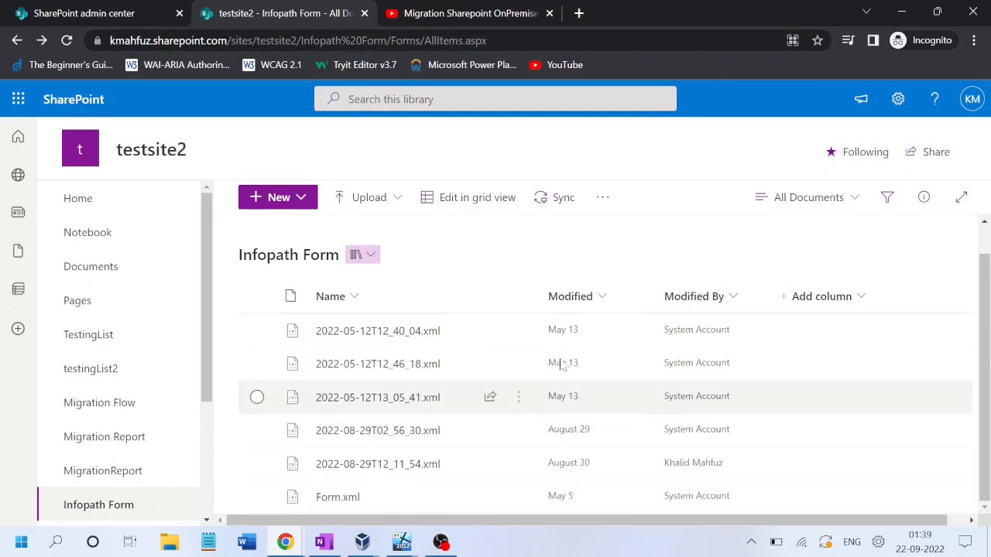
pyautogui.scroll(1, 988, 377)
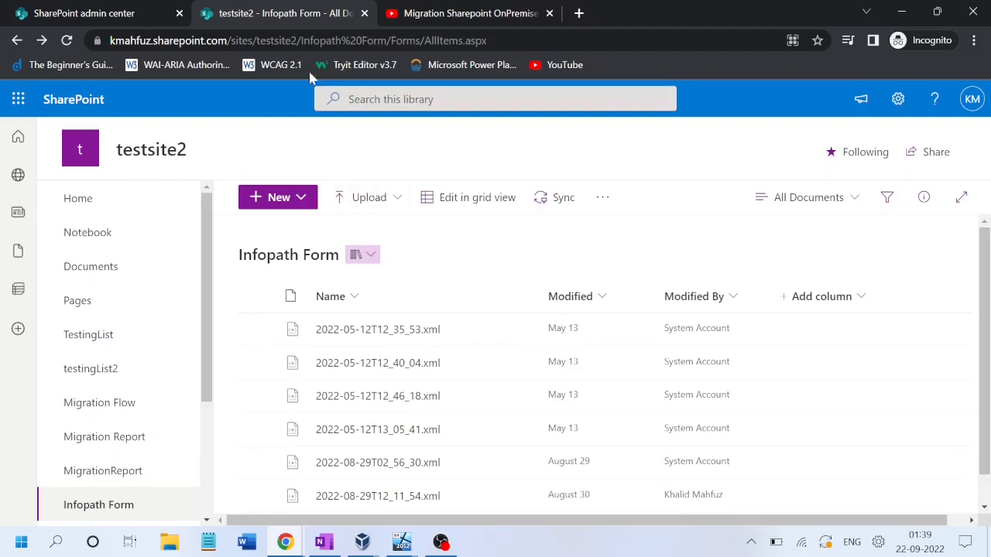
pyautogui.moveTo(297, 40); pyautogui.dragTo(101, 38)
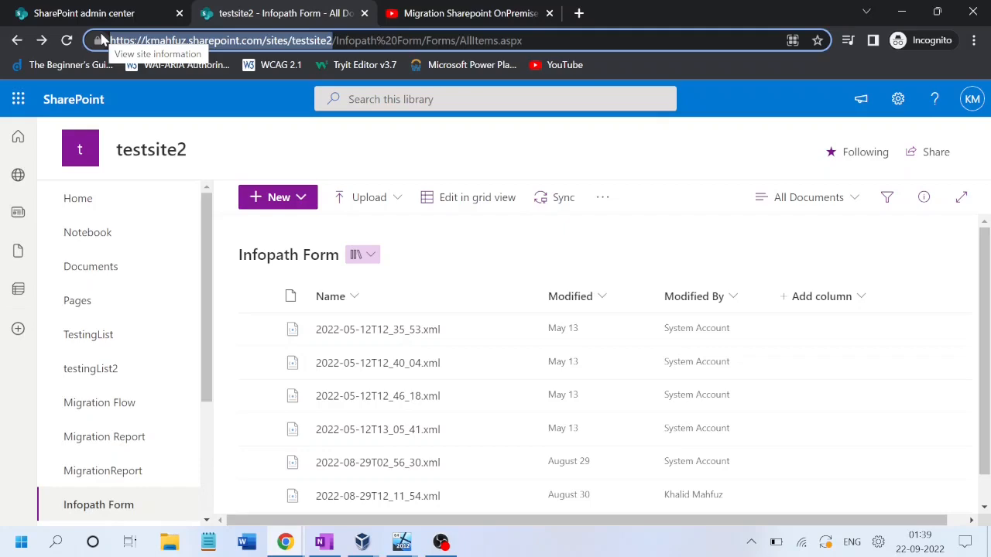
pyautogui.hotkey('alt', 'Tab')
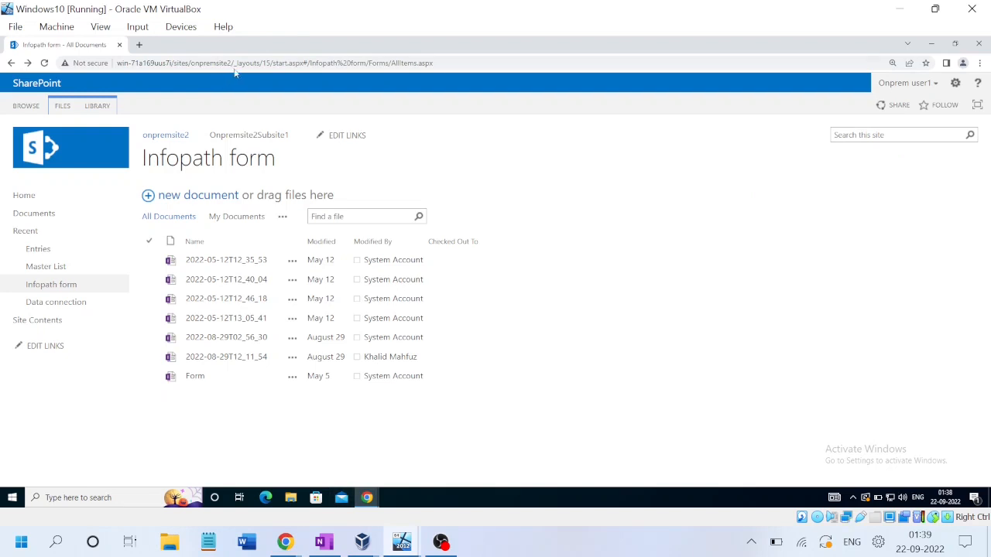
# Step: Select the onpremsite2 address, return to the VM's Infopath form window and add a new Google tab
pyautogui.moveTo(232, 63); pyautogui.dragTo(117, 63)
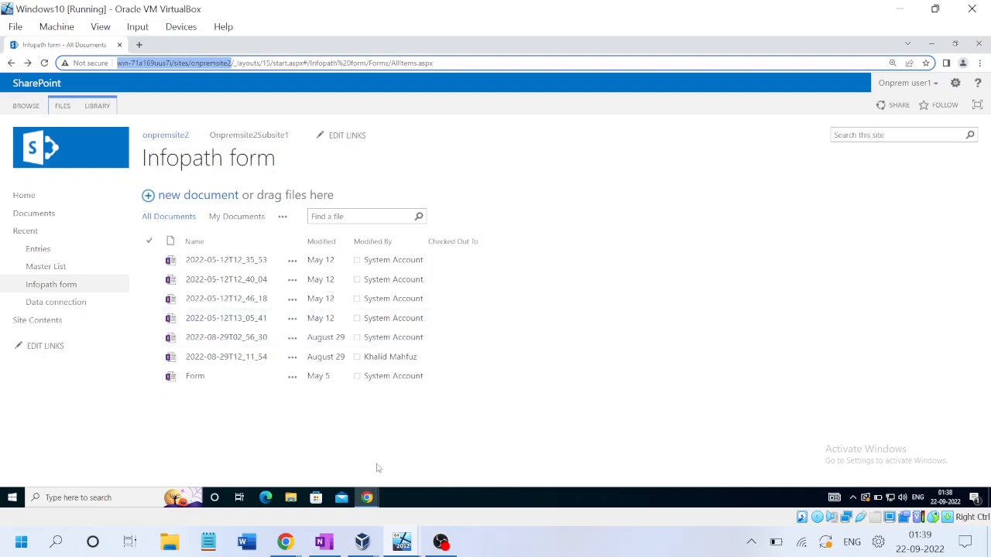
pyautogui.click(368, 499)
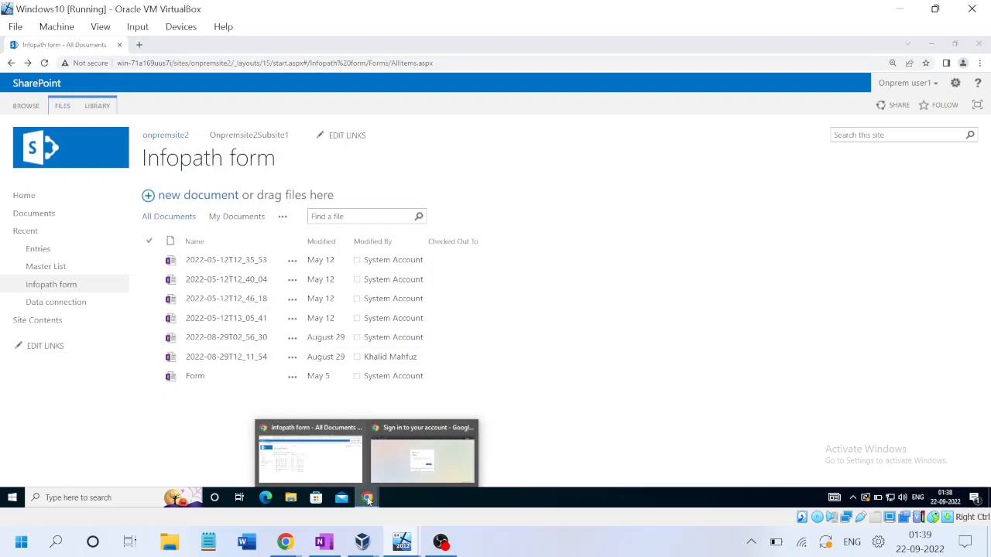
pyautogui.click(331, 461)
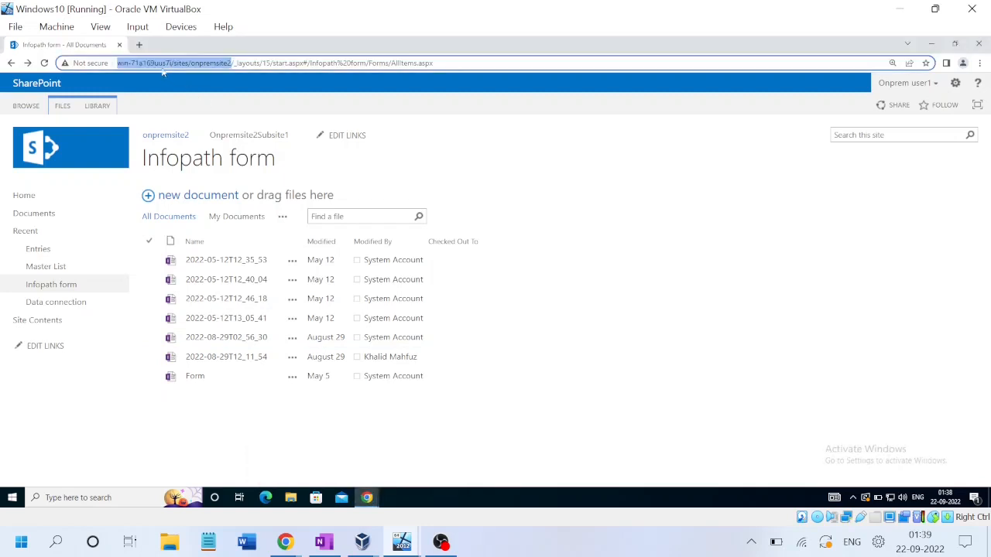
pyautogui.click(139, 45)
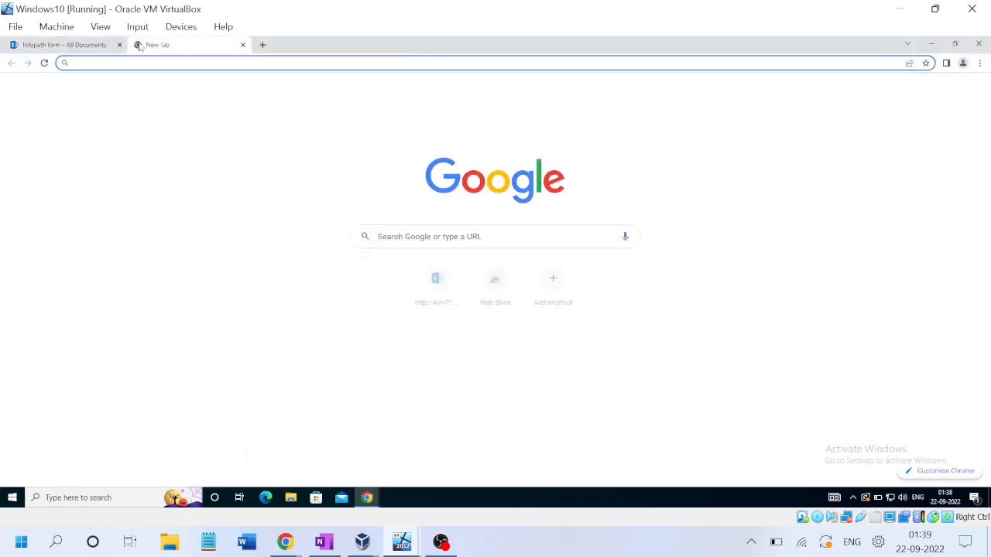
# Step: Search 'DOwnload SPMT tool Microsoft', zoom results to 150%, and open the SPMT overview in a new tab
pyautogui.write('DOwnload S')
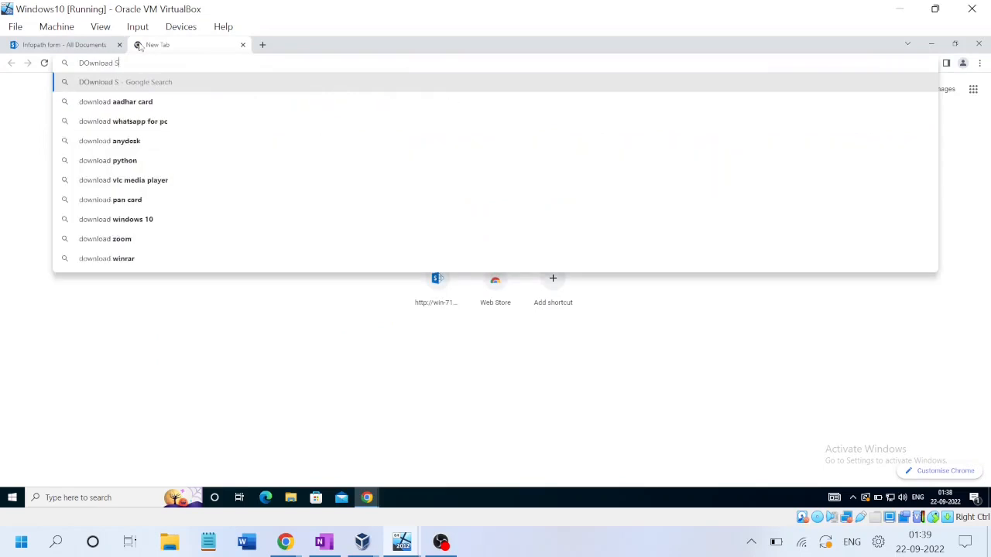
pyautogui.write('PMT')
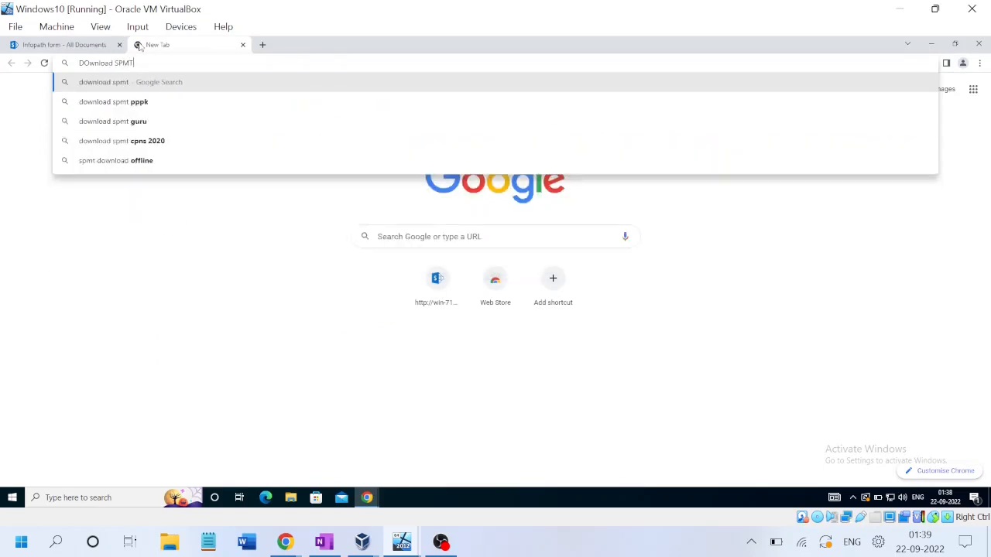
pyautogui.write(' tool Micr')
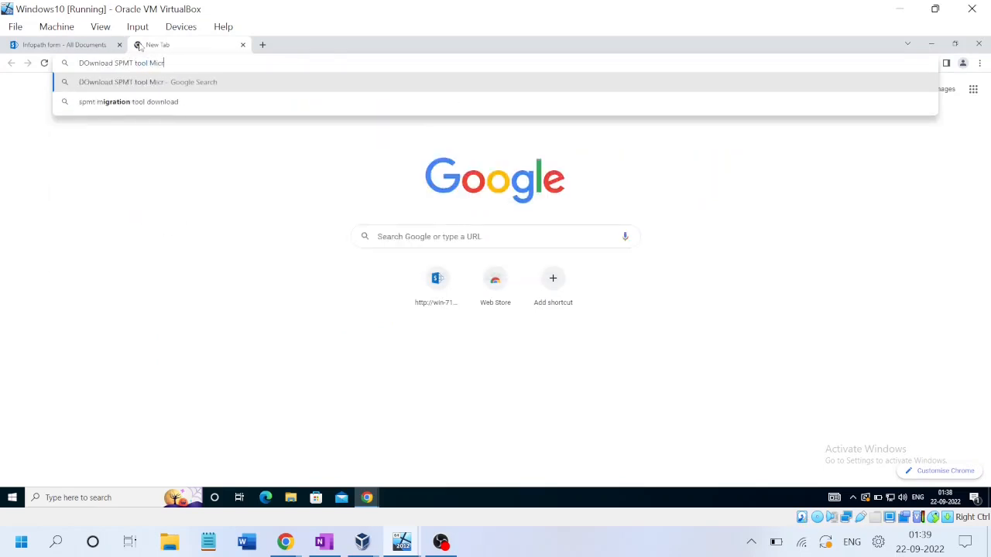
pyautogui.write('osoft')
pyautogui.press('Return')
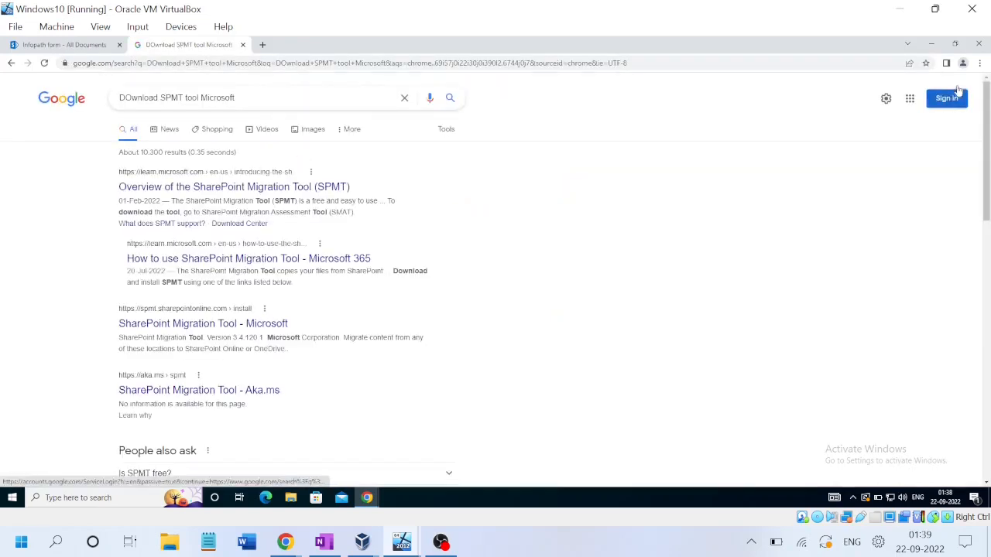
pyautogui.click(979, 63)
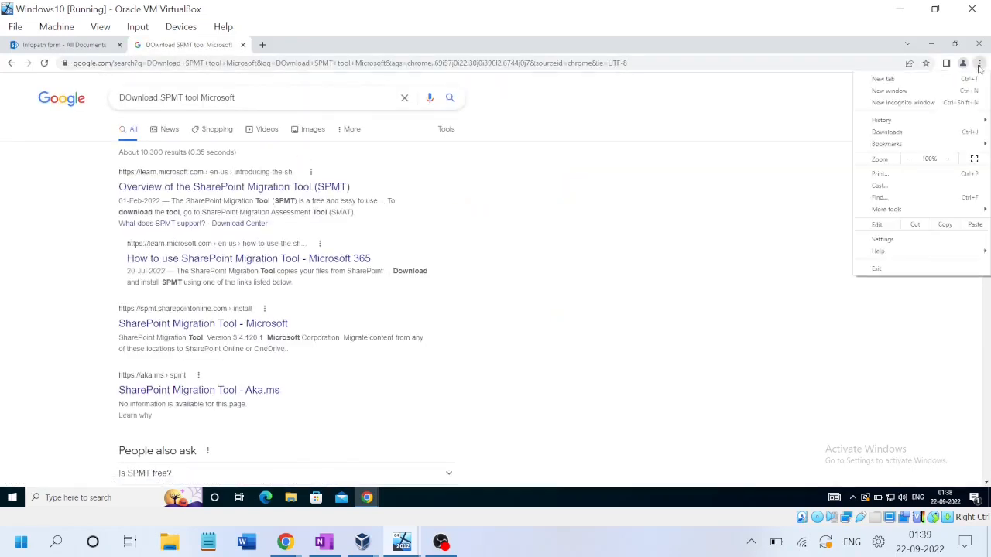
pyautogui.click(953, 159)
pyautogui.doubleClick(952, 159)
pyautogui.click(647, 269)
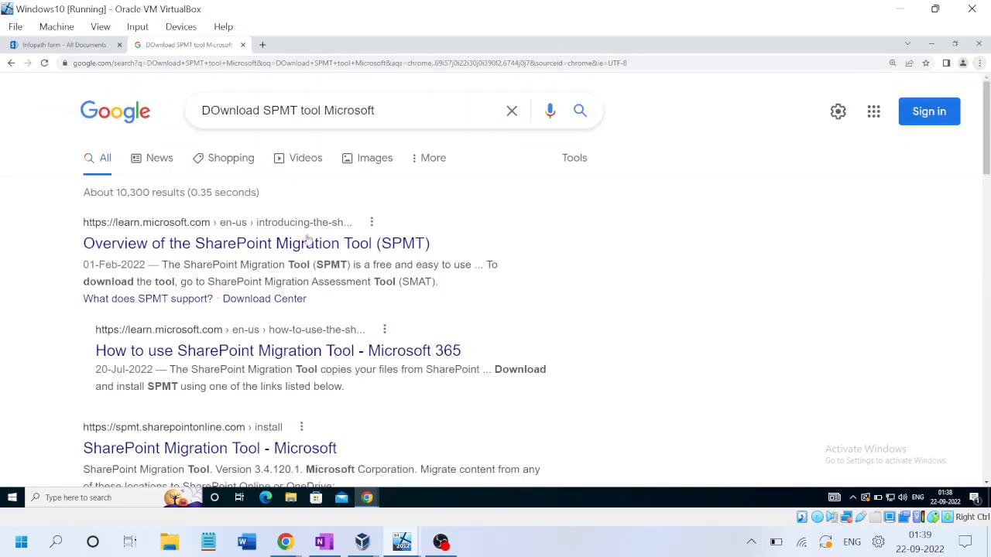
pyautogui.middleClick(196, 243)
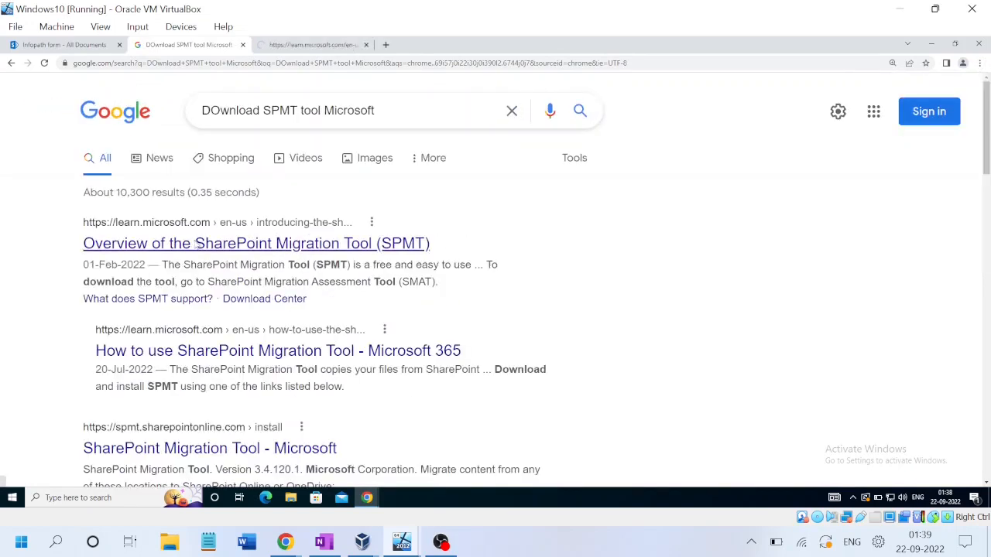
# Step: Follow the SPMT overview's 'Step 1: Install SPMT' article to the General Availability install link
pyautogui.click(284, 45)
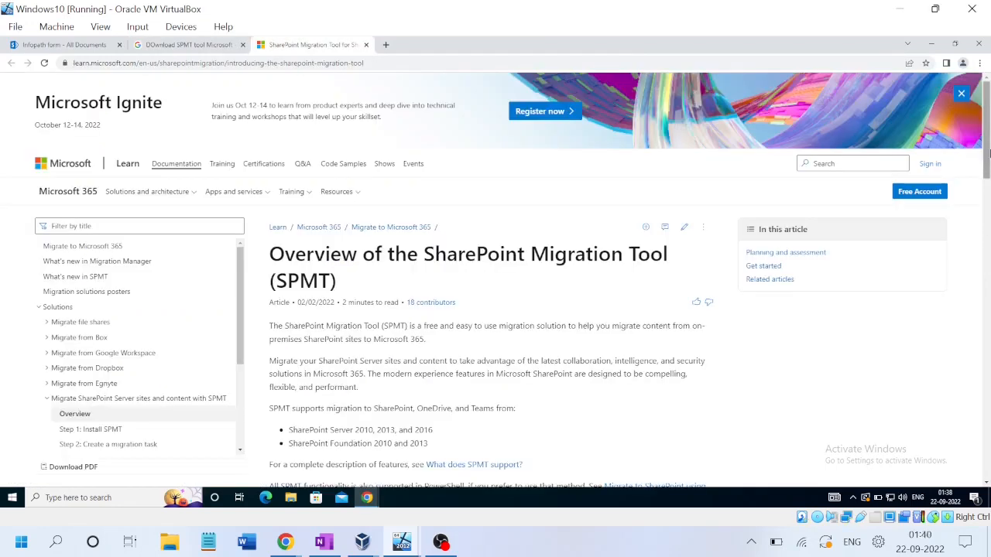
pyautogui.moveTo(988, 155); pyautogui.dragTo(988, 264)
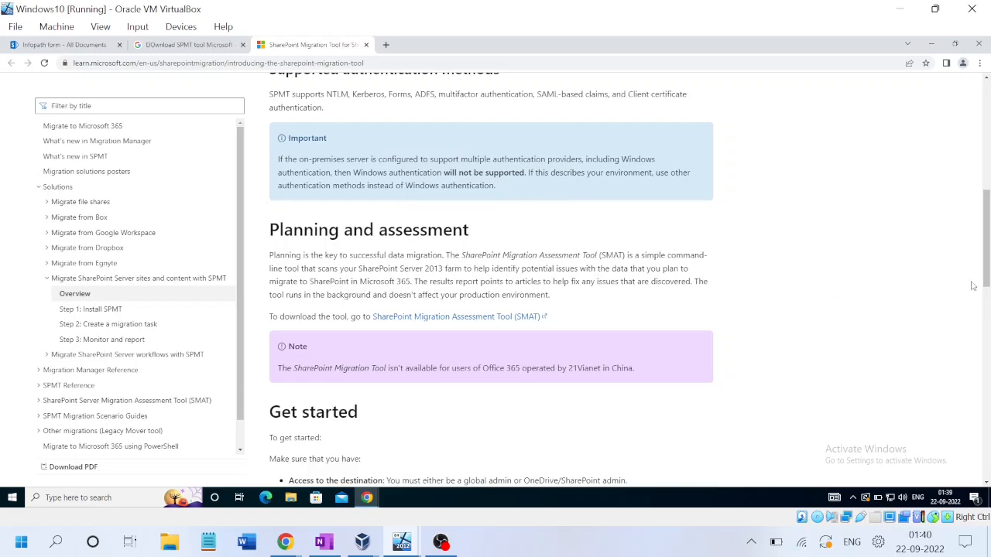
pyautogui.moveTo(987, 265); pyautogui.dragTo(988, 330)
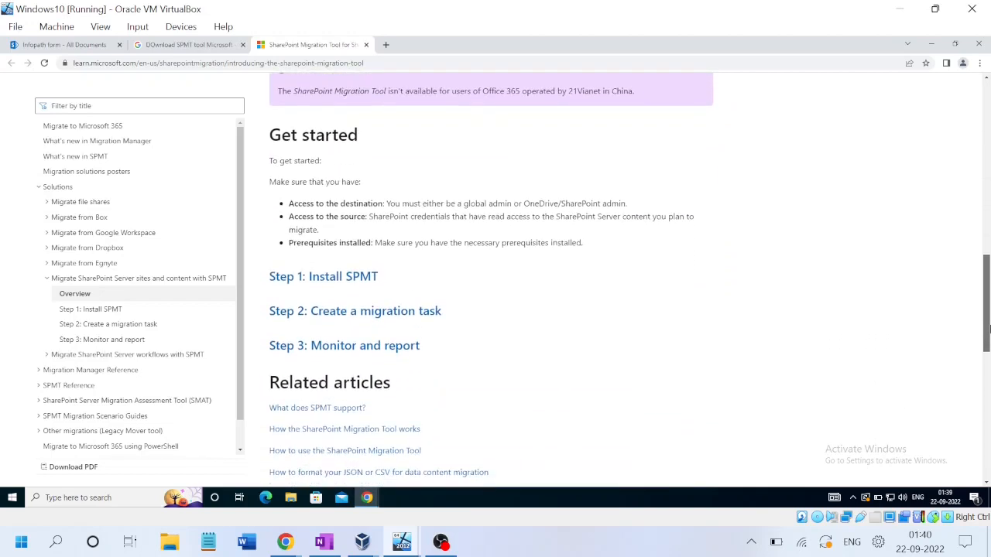
pyautogui.click(337, 279)
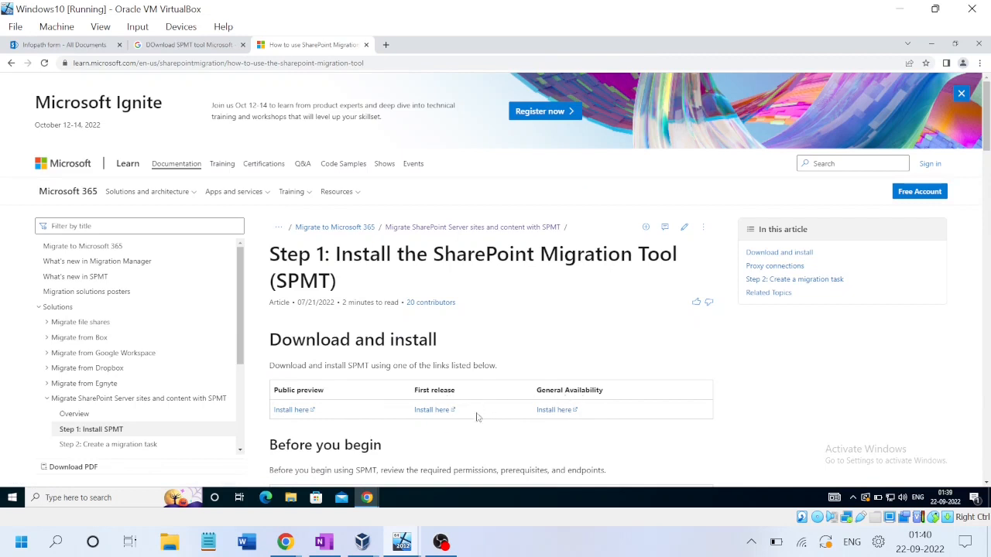
pyautogui.click(551, 412)
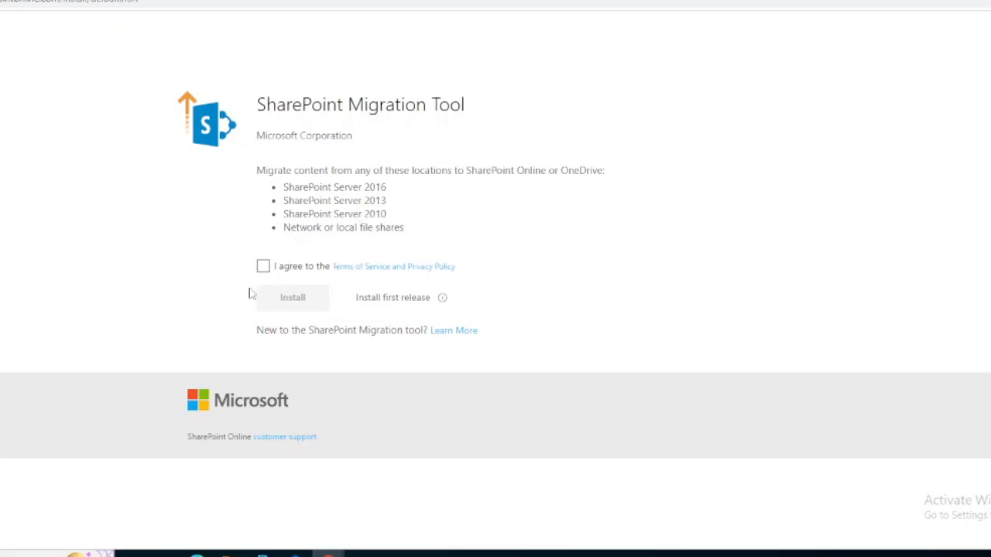
# Step: Agree to the Terms of Service, download the SPMT installer, and open it from the download menu
pyautogui.click(264, 267)
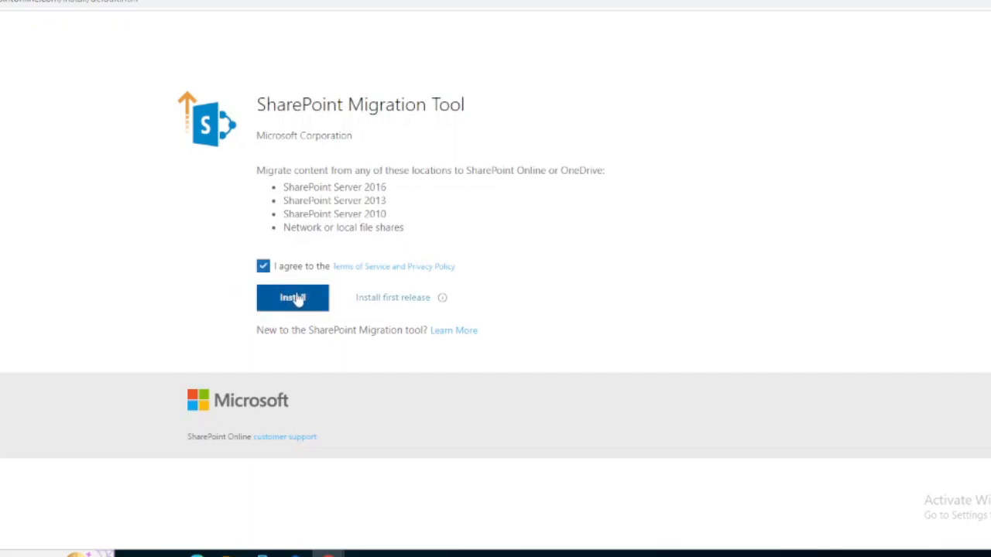
pyautogui.click(295, 299)
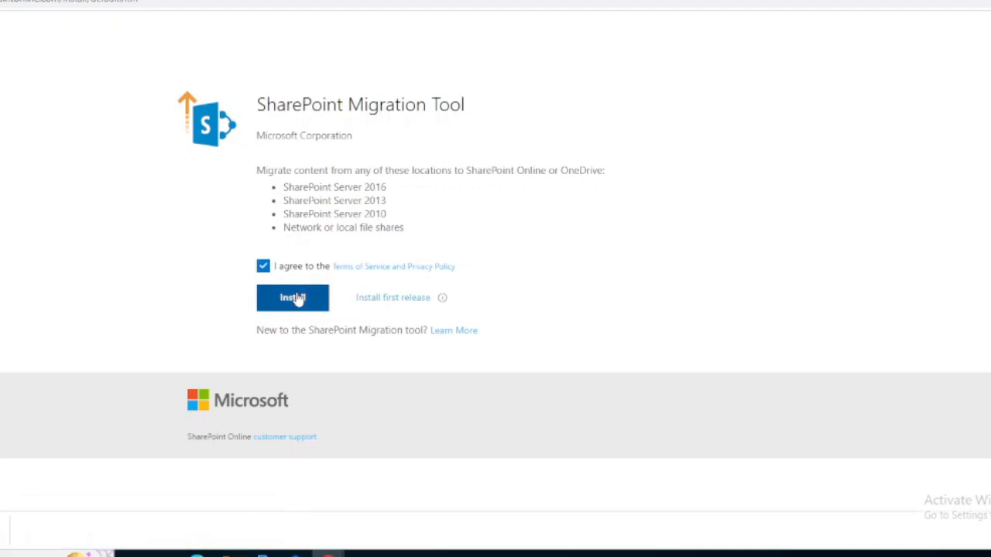
pyautogui.click(1, 539)
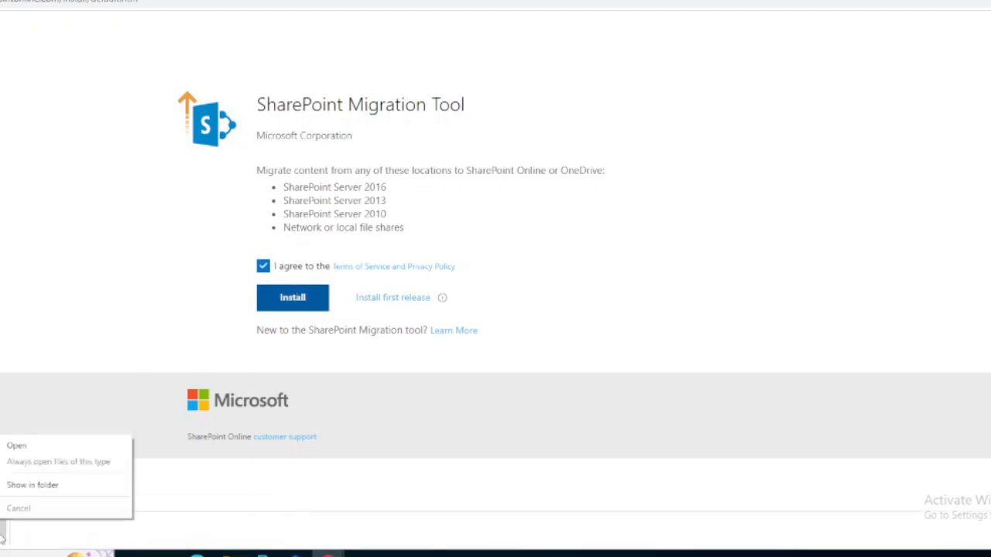
pyautogui.click(31, 488)
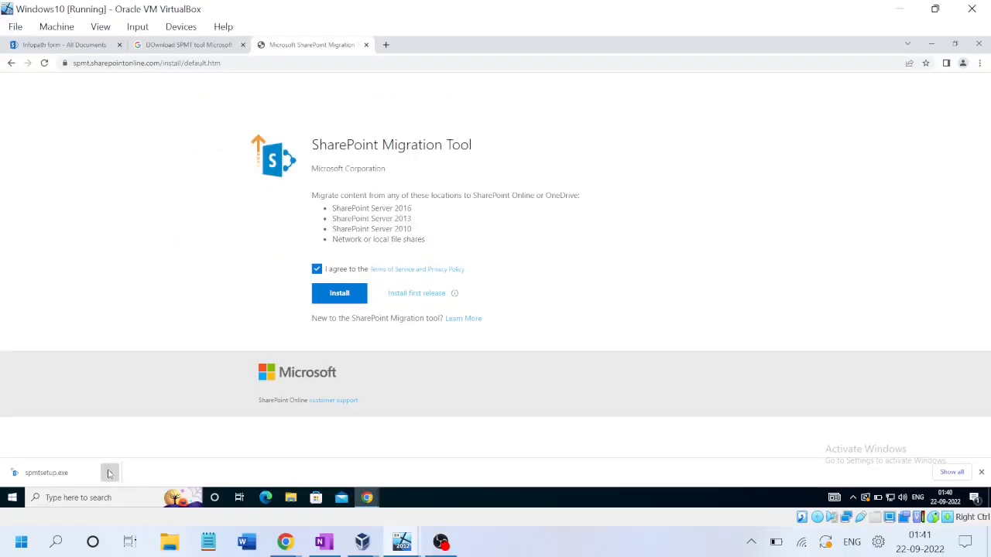
pyautogui.click(110, 472)
pyautogui.click(125, 408)
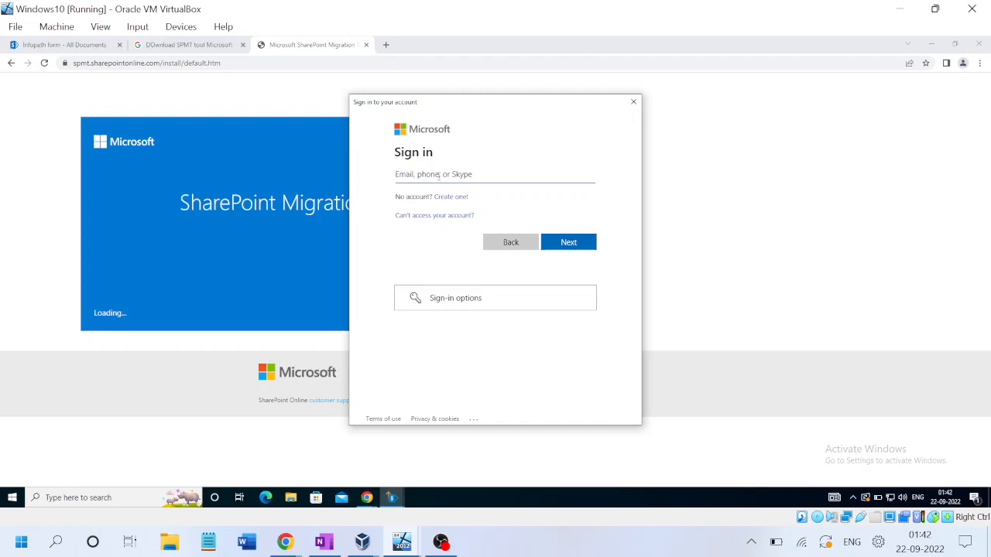
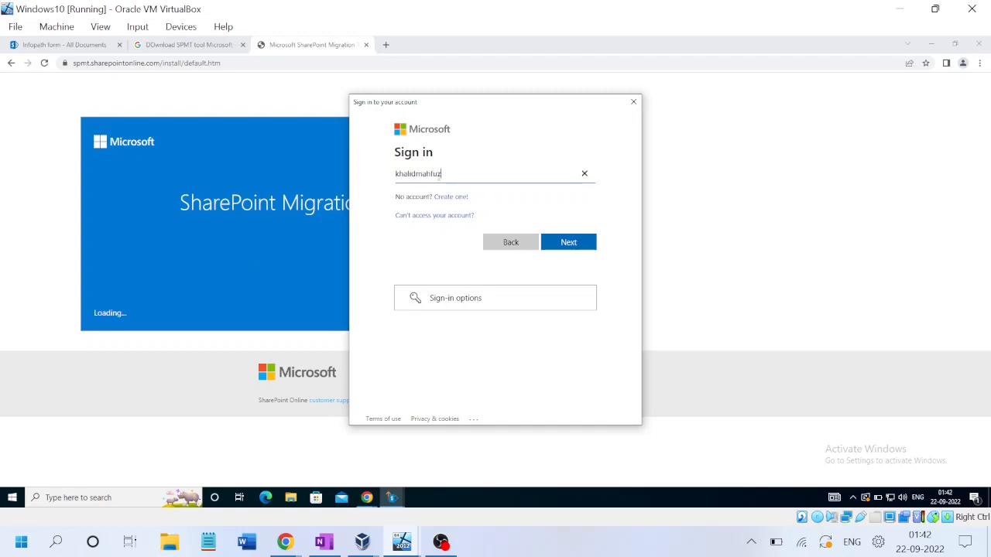
# Step: Enter the Microsoft 365 account e-mail and password to sign in to SPMT
pyautogui.press('Return')
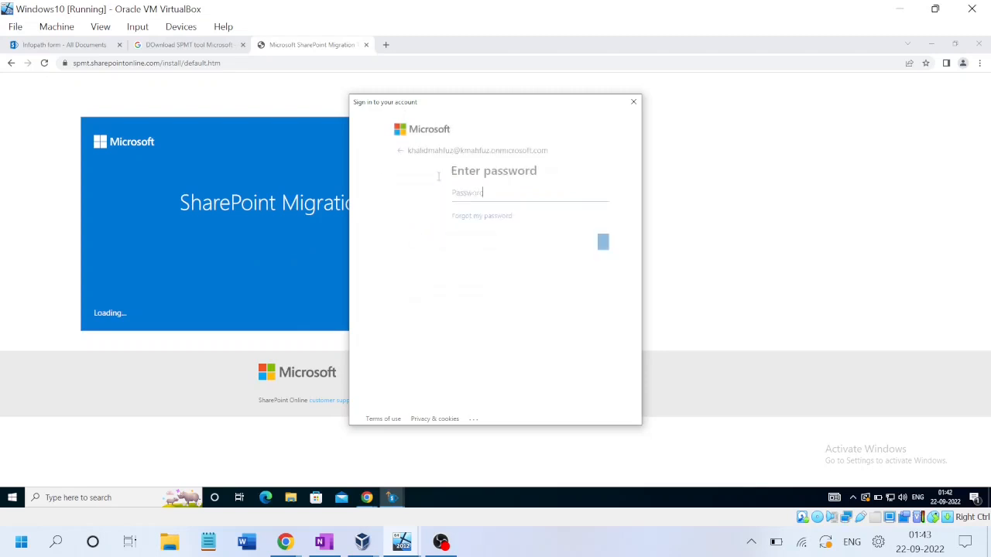
pyautogui.write('*********')
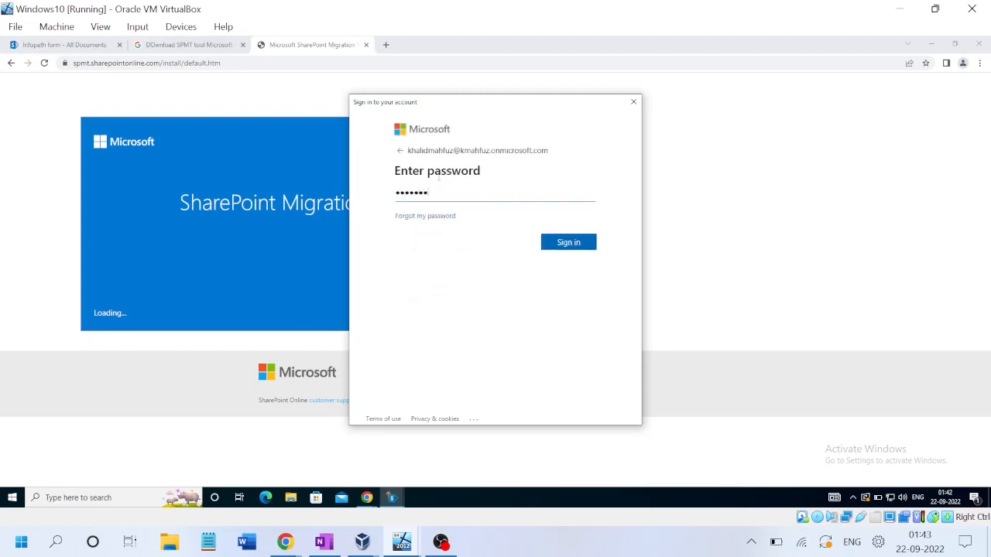
pyautogui.press('Return')
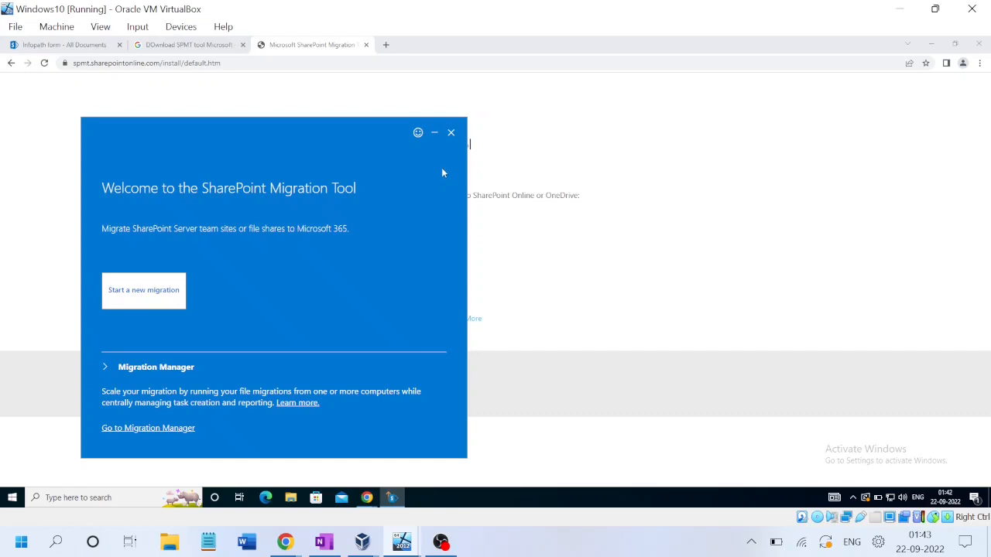
# Step: Show the on-premises Infopath library beside SPMT and start a new migration from SharePoint Server
pyautogui.click(67, 48)
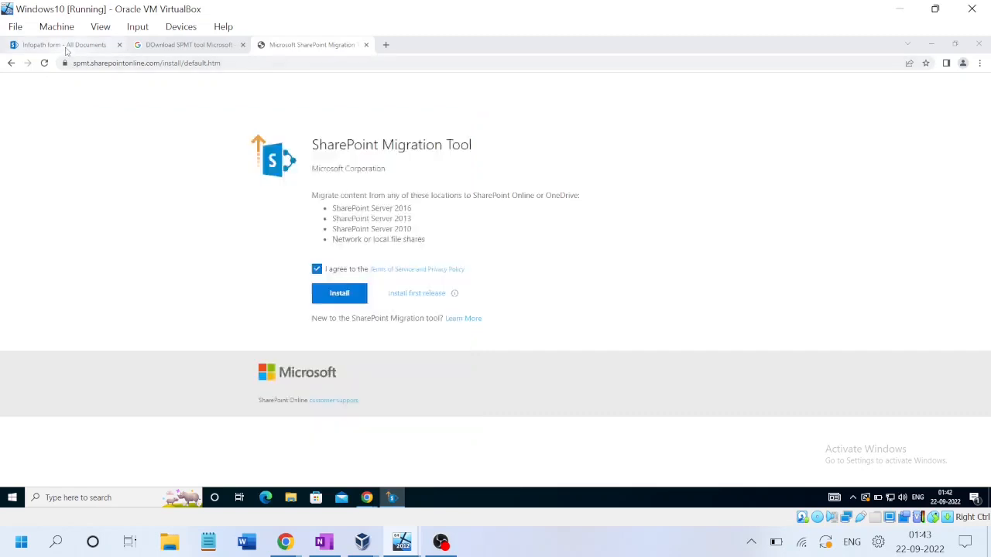
pyautogui.hotkey('alt', 'Tab')
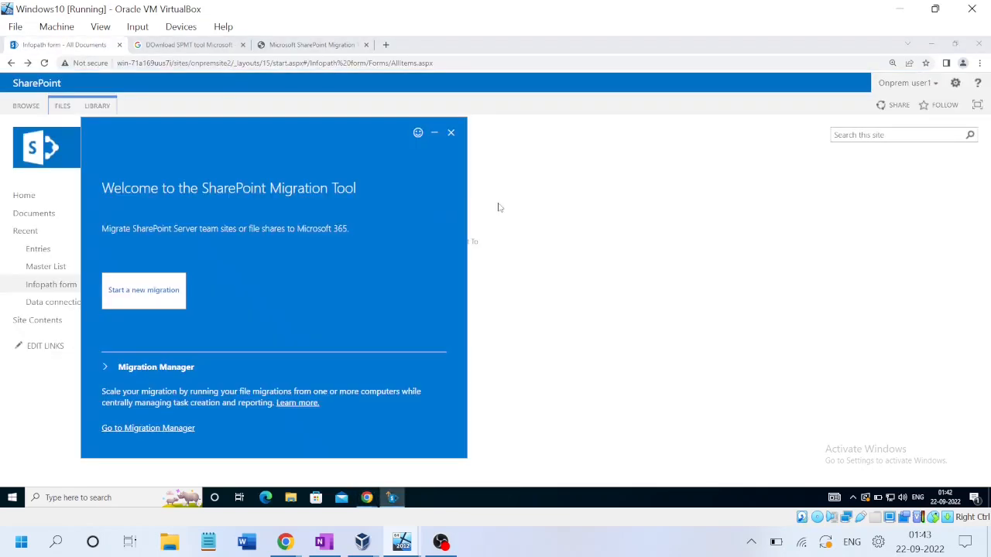
pyautogui.moveTo(246, 126); pyautogui.dragTo(431, 116)
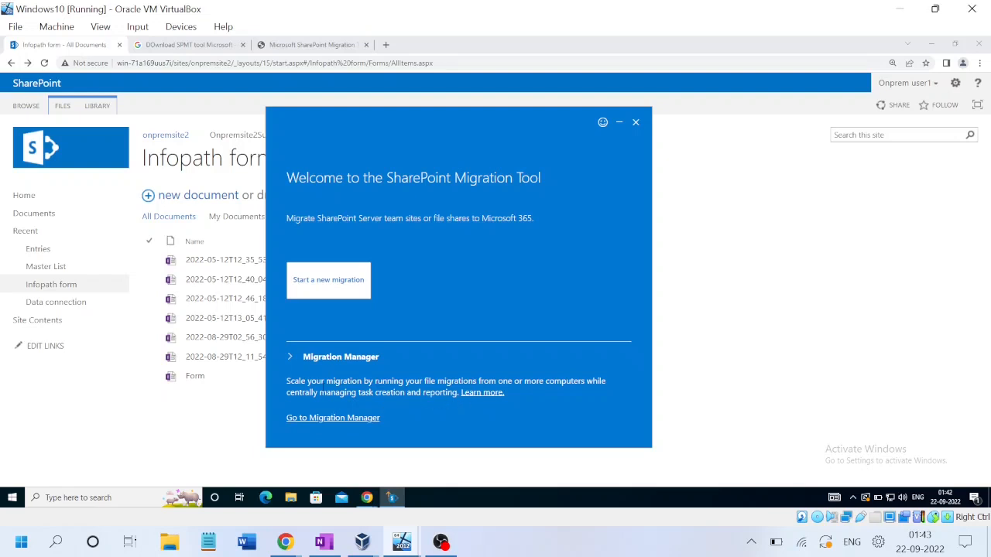
pyautogui.click(328, 282)
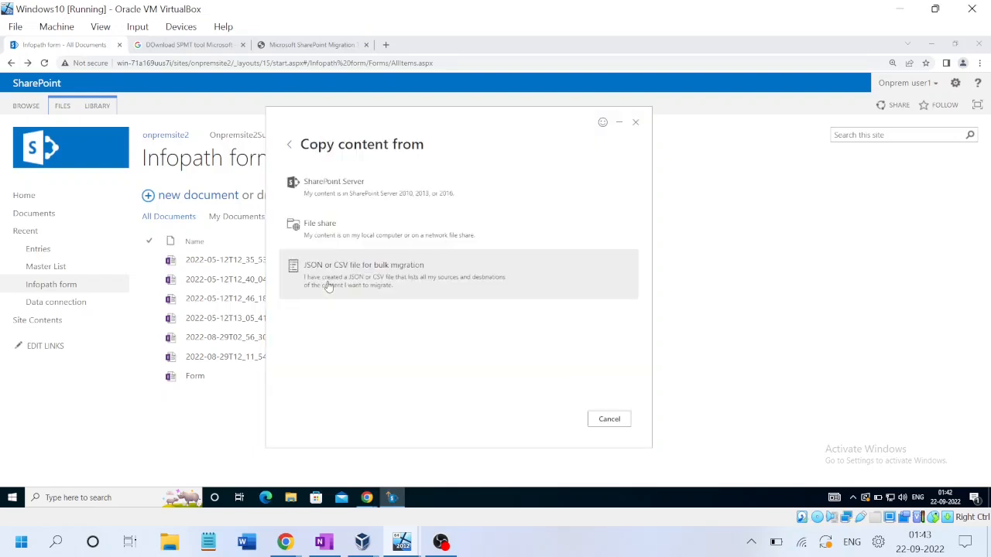
pyautogui.click(344, 186)
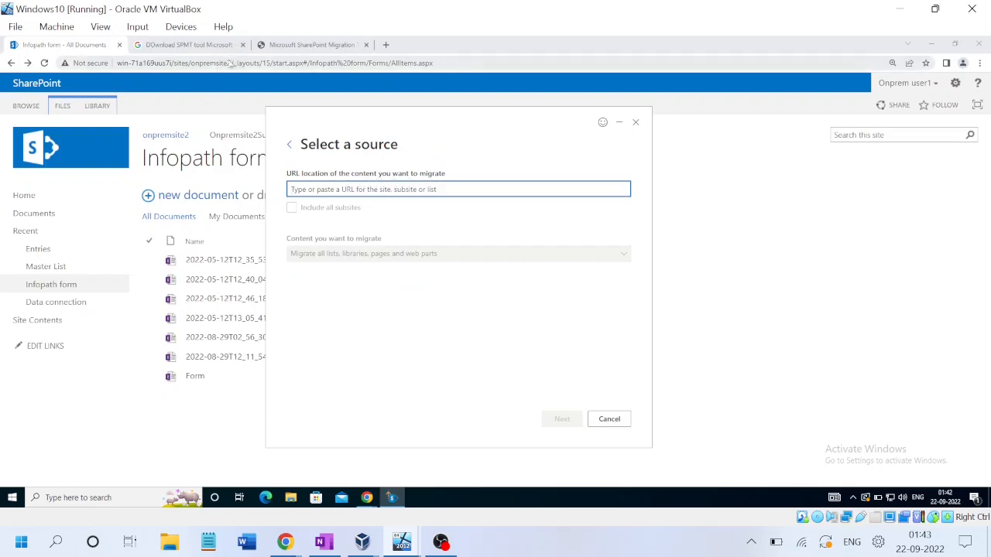
# Step: Copy the onpremsite site address from Chrome and paste it as the SPMT source URL
pyautogui.moveTo(231, 63); pyautogui.dragTo(103, 62)
pyautogui.click(28, 62)
pyautogui.moveTo(231, 62); pyautogui.dragTo(47, 72)
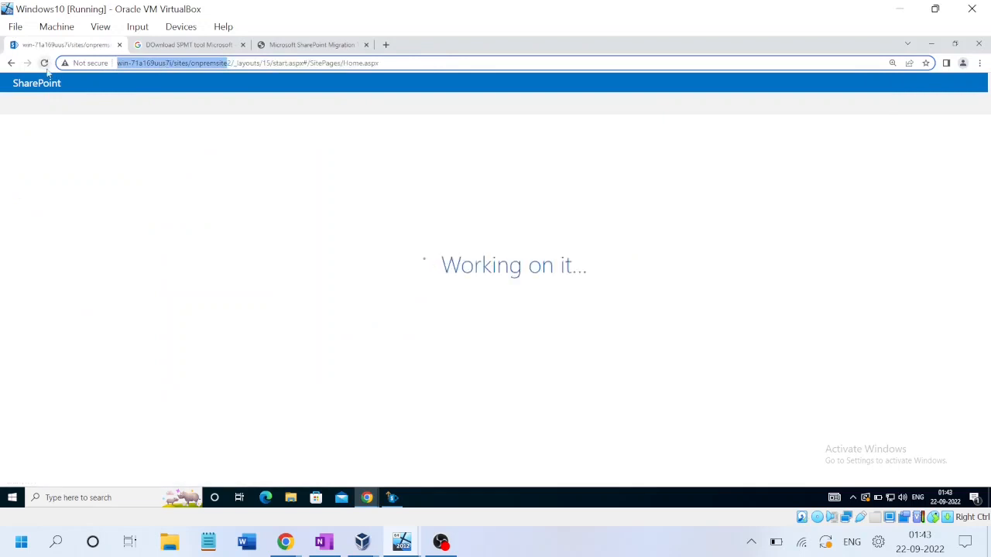
pyautogui.hotkey('alt', 'Tab')
pyautogui.write('http://win-71a169uus7i/sites/onpremsite')
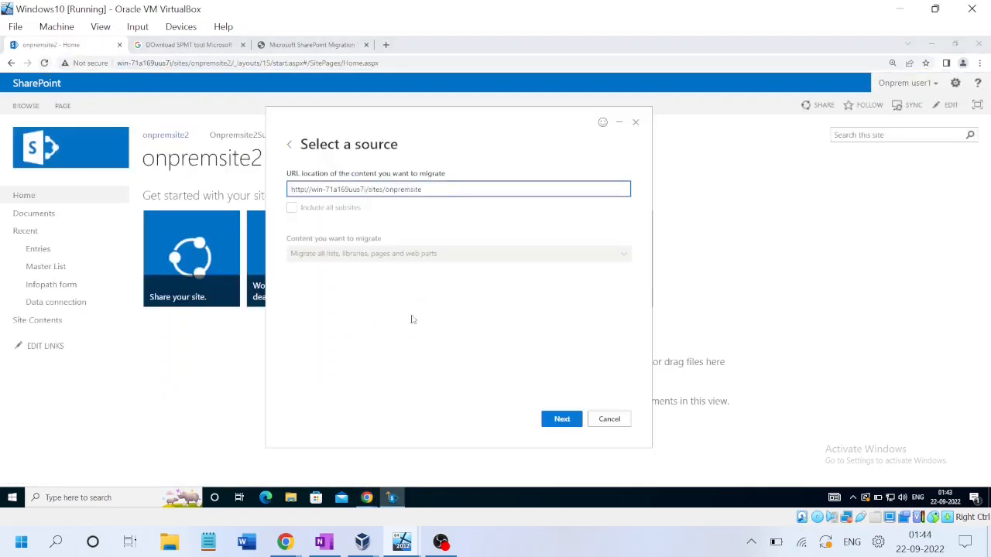
pyautogui.click(563, 419)
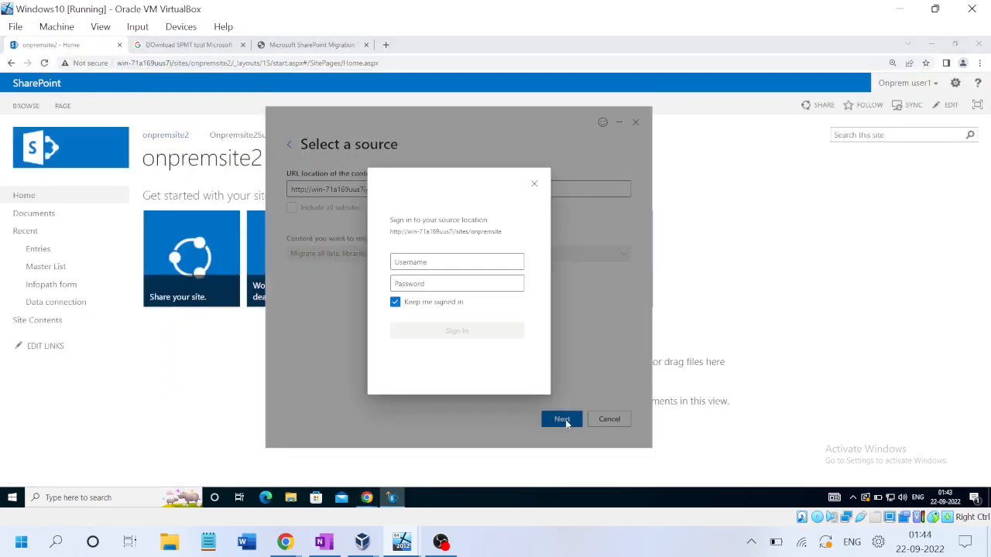
# Step: Enter the source site administrator username and password to authenticate
pyautogui.click(402, 261)
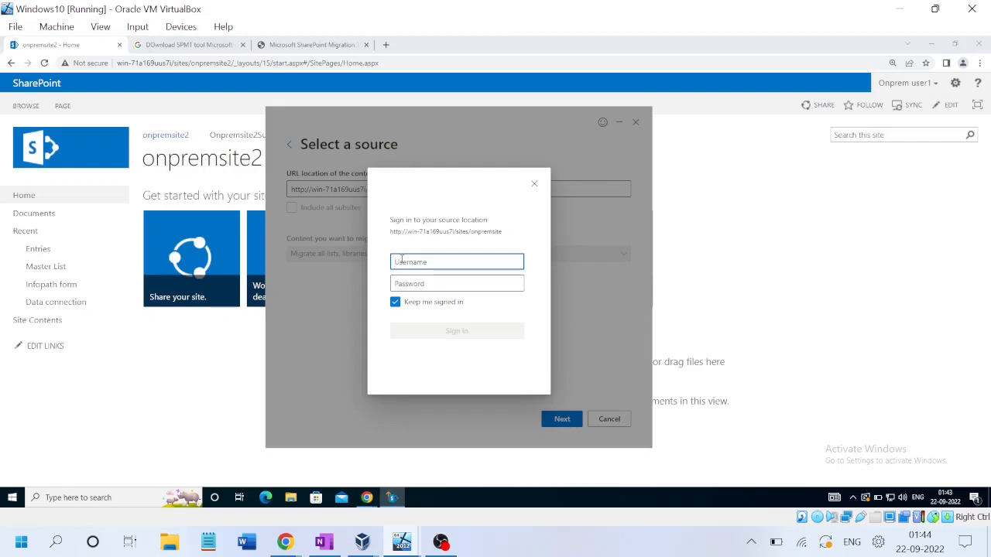
pyautogui.write('Khalid\\Administrator')
pyautogui.press('Tab')
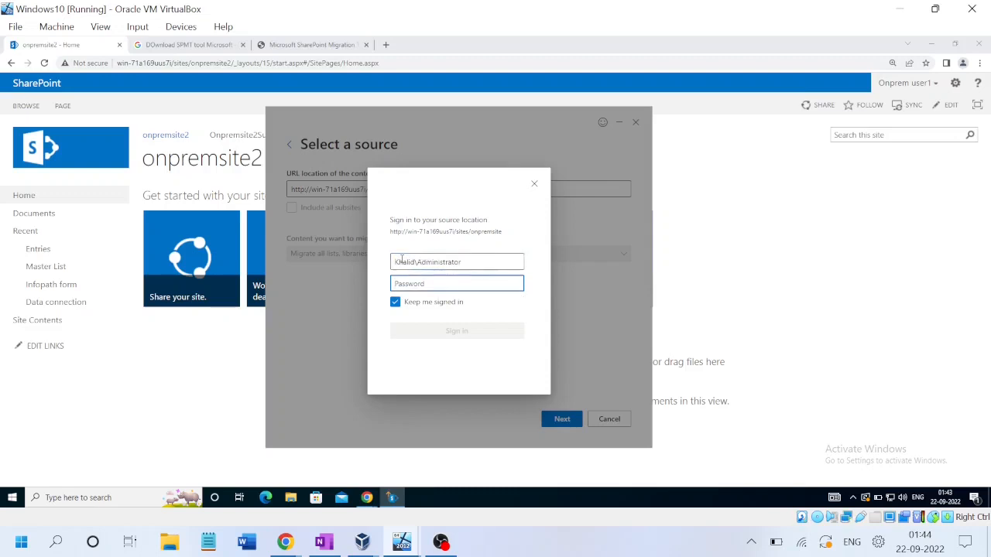
pyautogui.write('•')
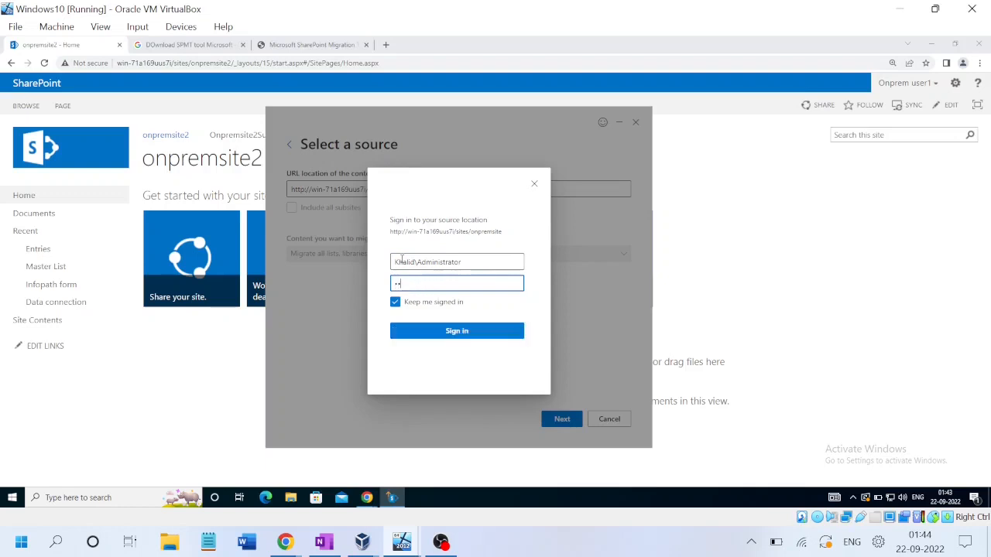
pyautogui.write('••')
pyautogui.press('Return')
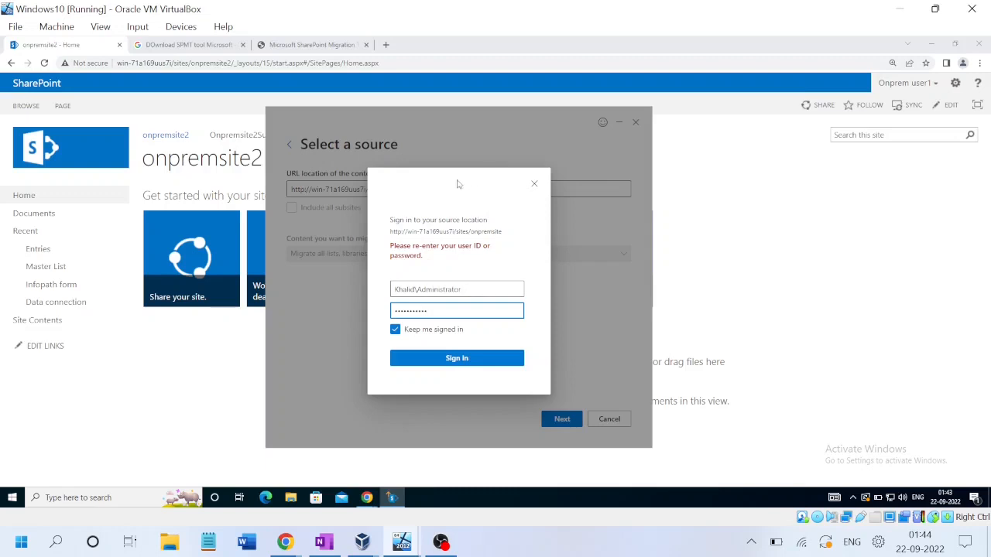
# Step: Close the failed sign-in popup and return to the source URL field
pyautogui.moveTo(457, 184); pyautogui.dragTo(540, 238)
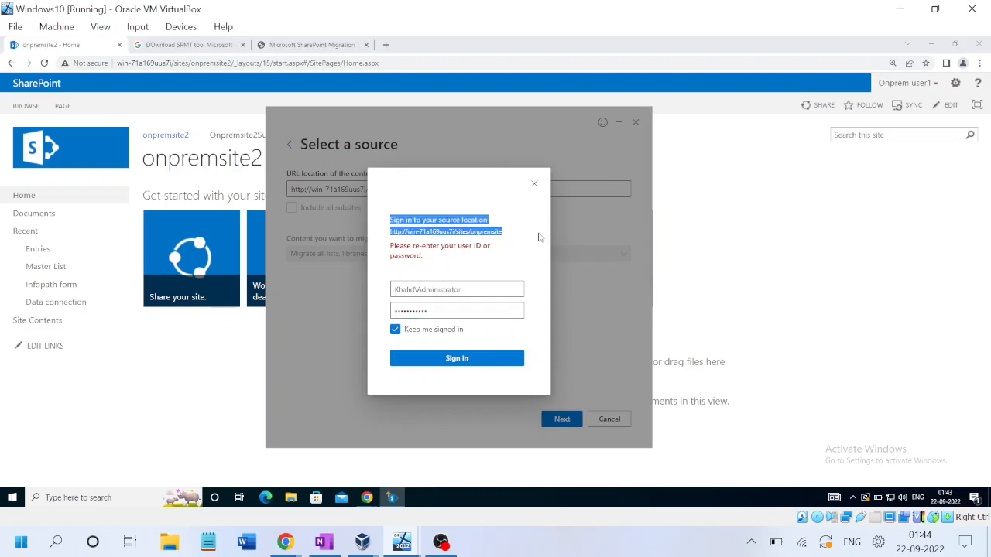
pyautogui.click(534, 184)
pyautogui.click(479, 186)
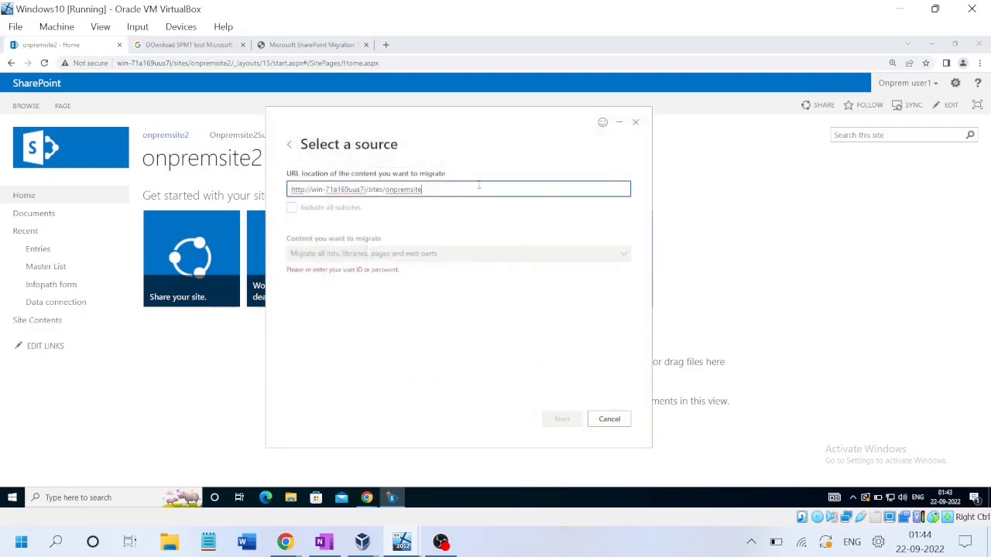
# Step: Point the source URL to onpremsite2 and sign in with the administrator account credentials
pyautogui.write('2')
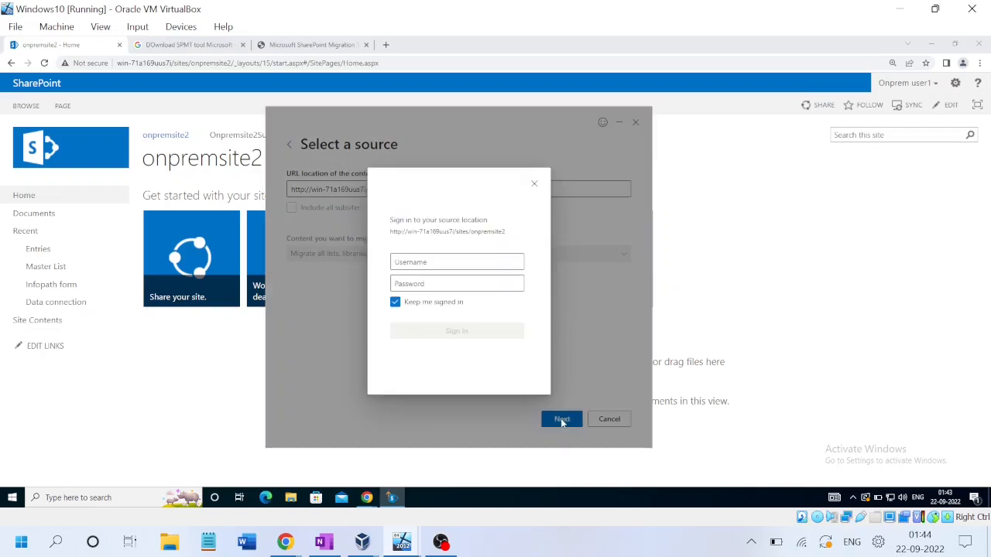
pyautogui.click(411, 263)
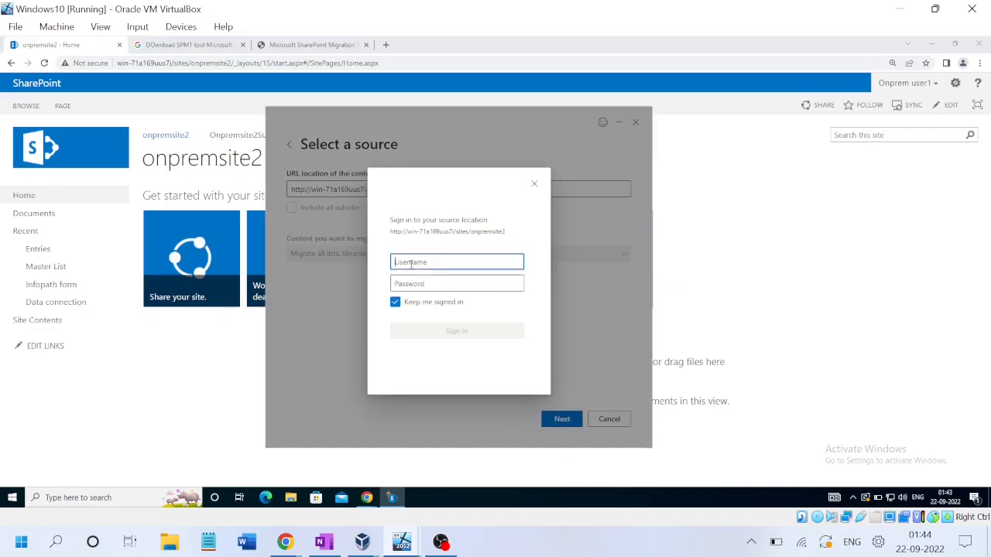
pyautogui.write('ich')
pyautogui.write('alid')
pyautogui.write('\\Adm')
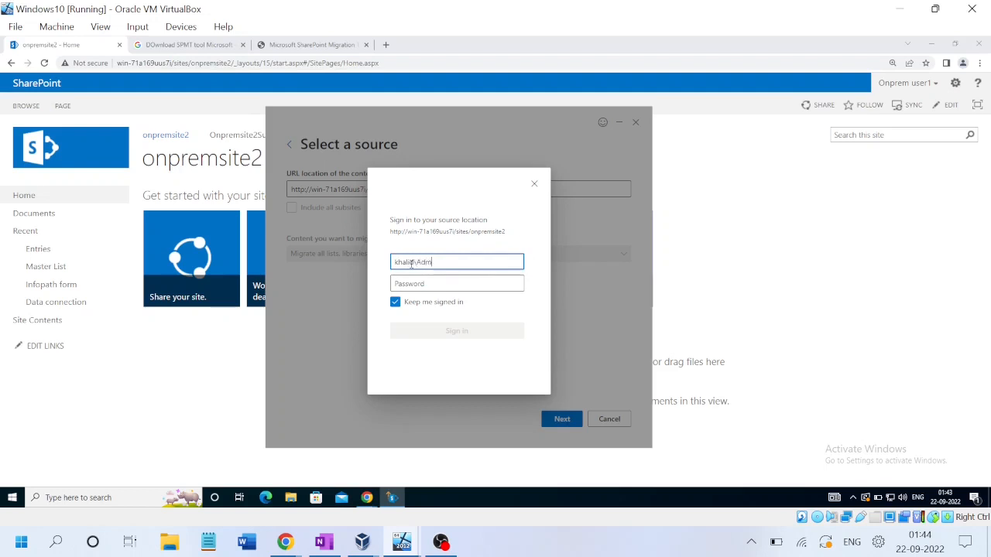
pyautogui.write('inistrator')
pyautogui.press('Tab')
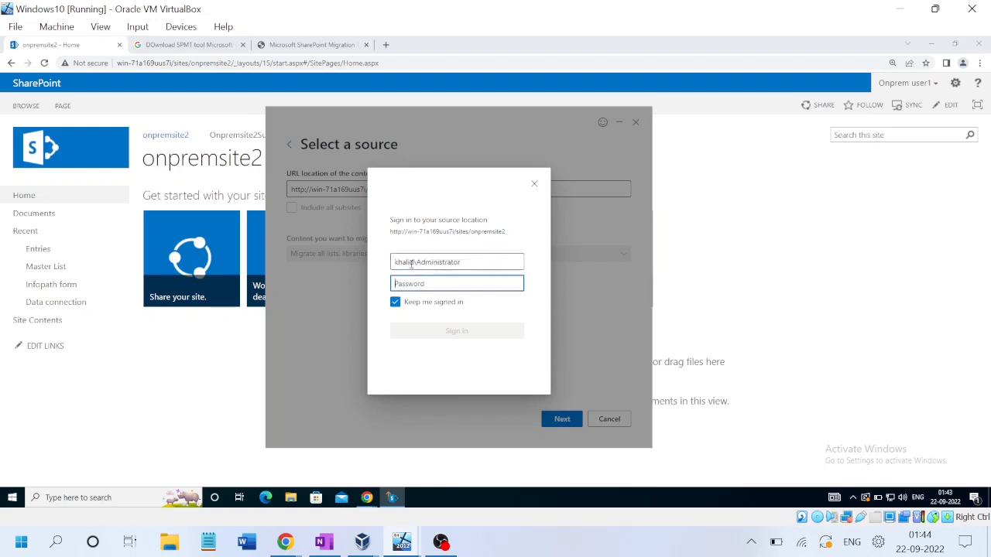
pyautogui.write('•••••••••••')
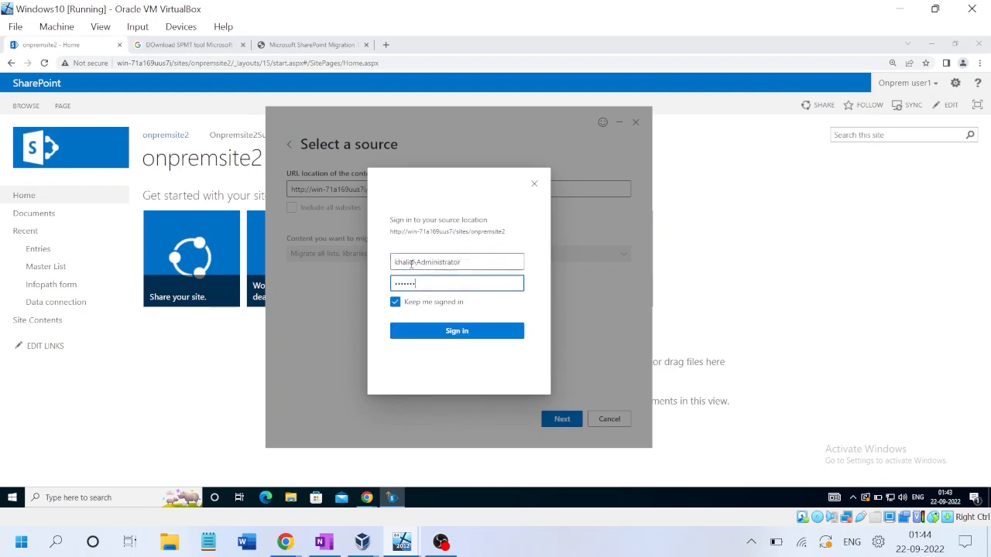
pyautogui.press('Return')
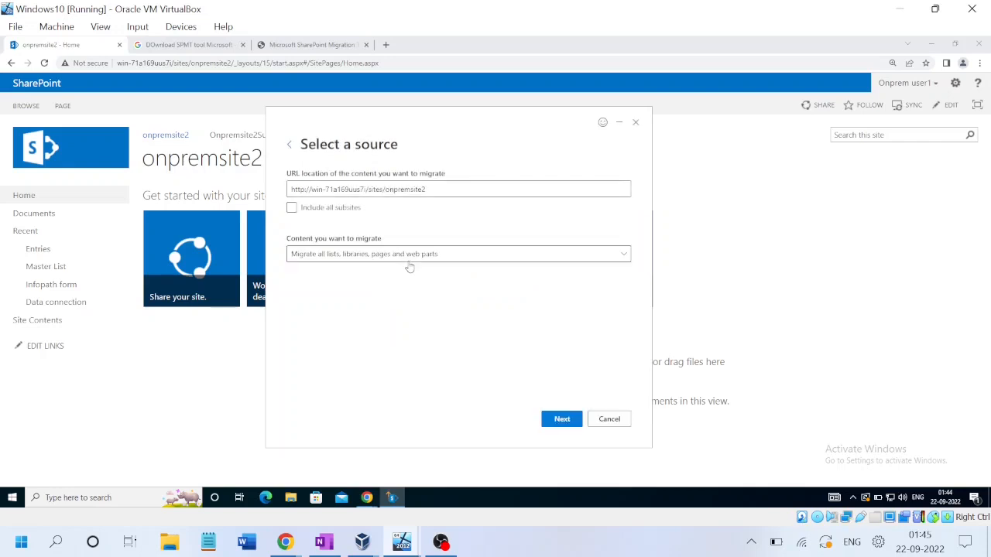
# Step: Select the Infopath form library as the content to migrate and continue
pyautogui.click(624, 259)
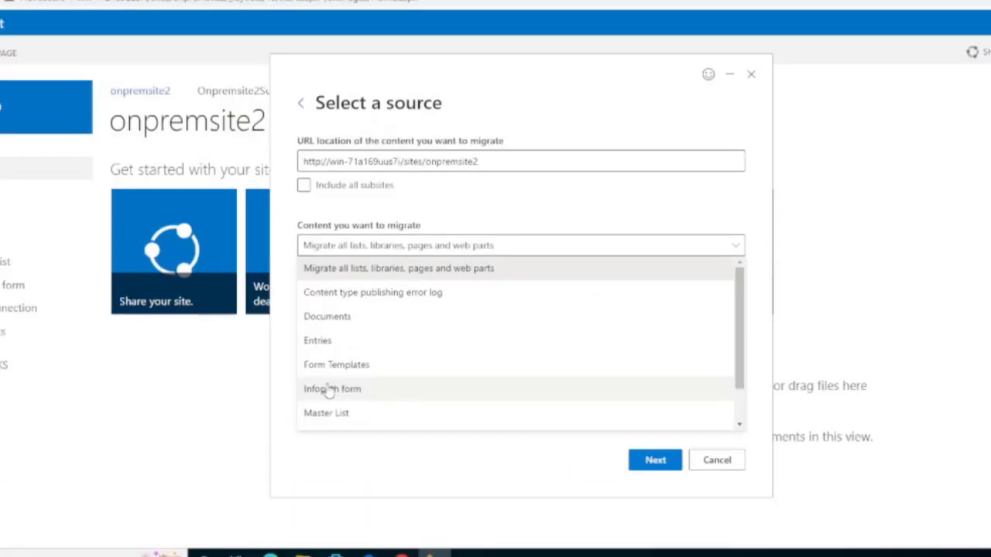
pyautogui.click(310, 364)
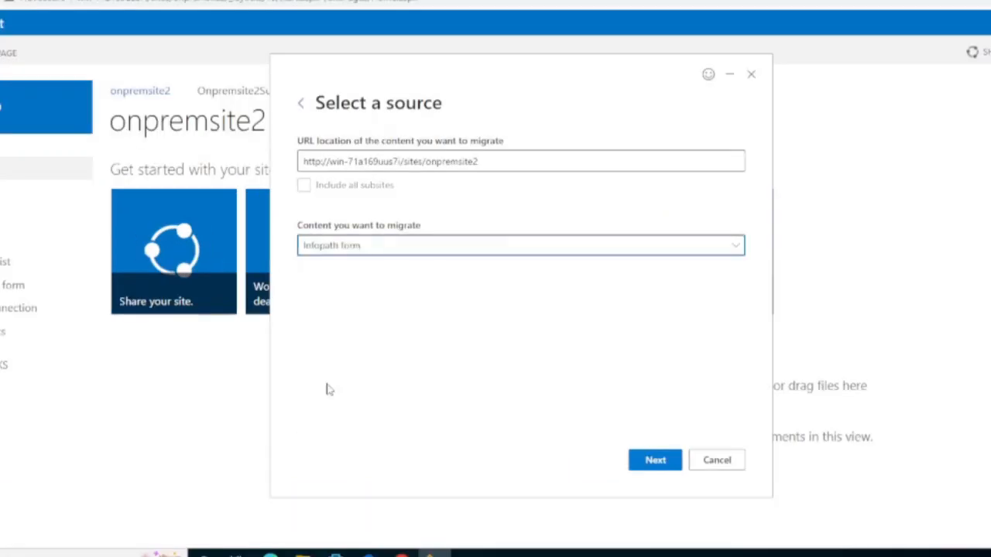
pyautogui.click(660, 465)
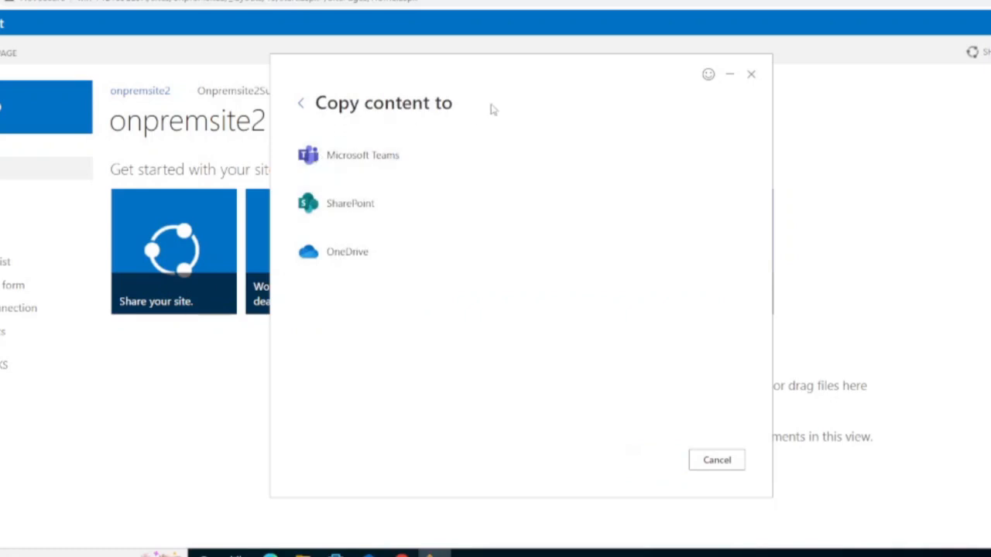
# Step: Choose SharePoint as the destination and change the site URL ending to testsite2
pyautogui.click(367, 215)
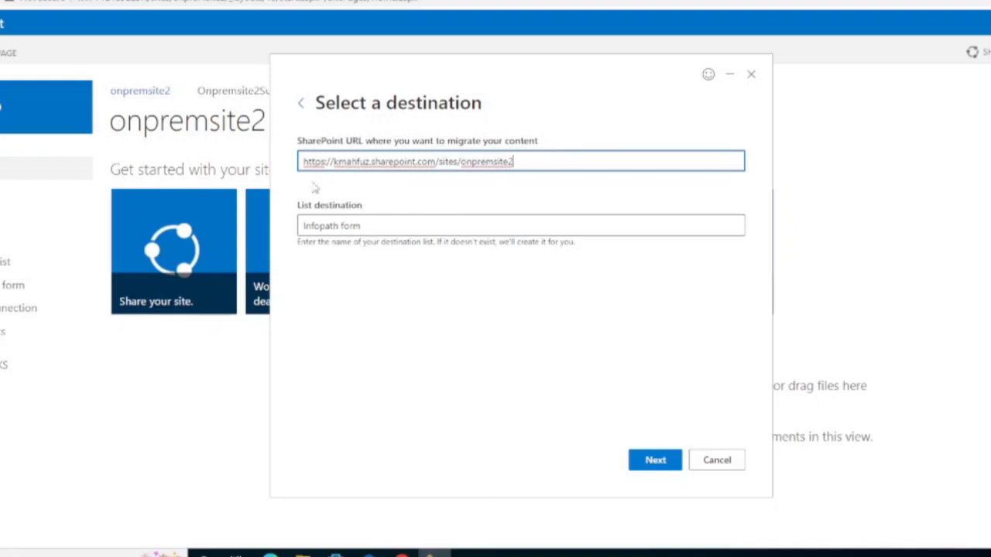
pyautogui.press('BackSpace')
pyautogui.press('BackSpace')
pyautogui.press('BackSpace')
pyautogui.press('BackSpace')
pyautogui.press('BackSpace')
pyautogui.press('BackSpace')
pyautogui.press('BackSpace')
pyautogui.press('BackSpace')
pyautogui.press('BackSpace')
pyautogui.press('BackSpace')
pyautogui.press('BackSpace')
pyautogui.write('testsite')
# Step: Clear the prefilled destination list name, then switch to testsite2's Infopath Form page
pyautogui.click(540, 223)
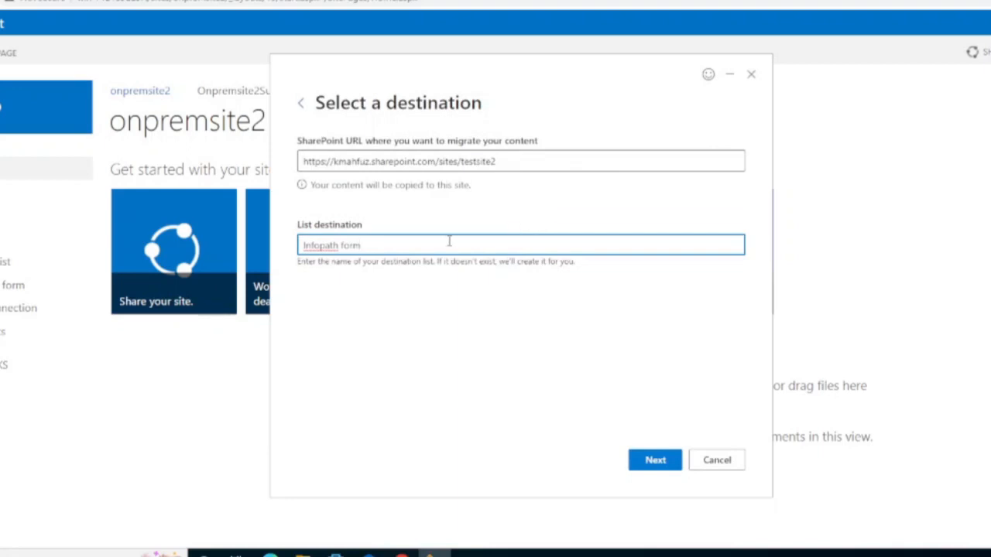
pyautogui.tripleClick(415, 246)
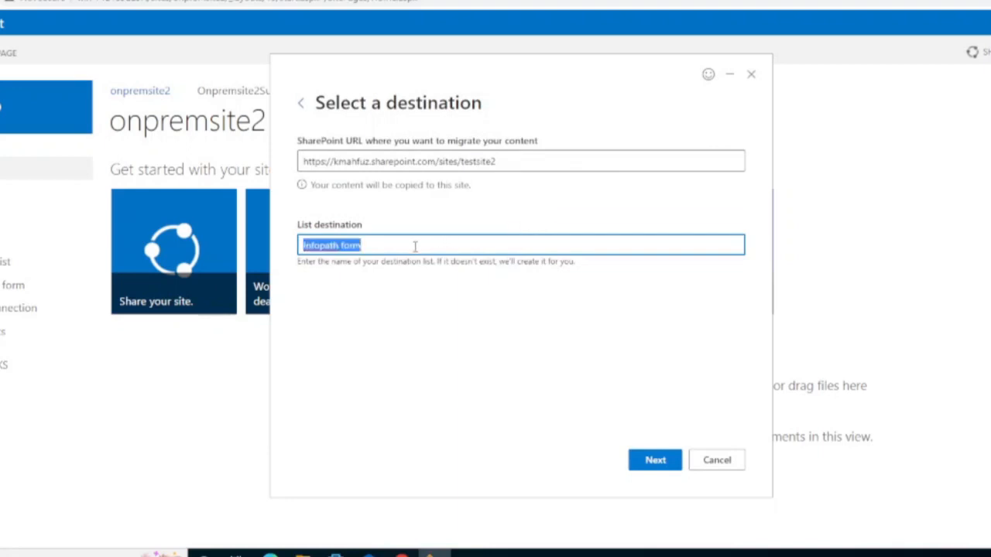
pyautogui.press('BackSpace')
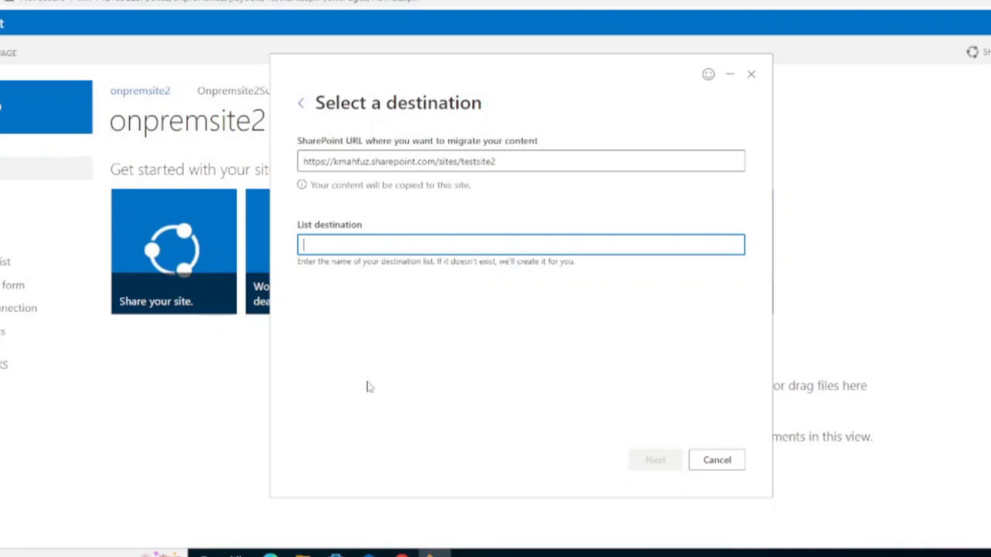
pyautogui.click(367, 383)
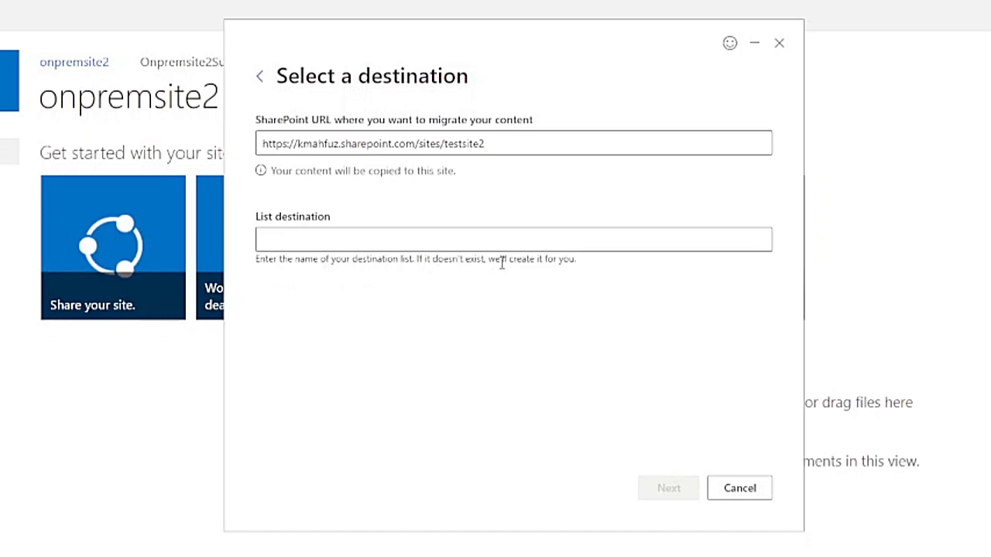
pyautogui.click(396, 240)
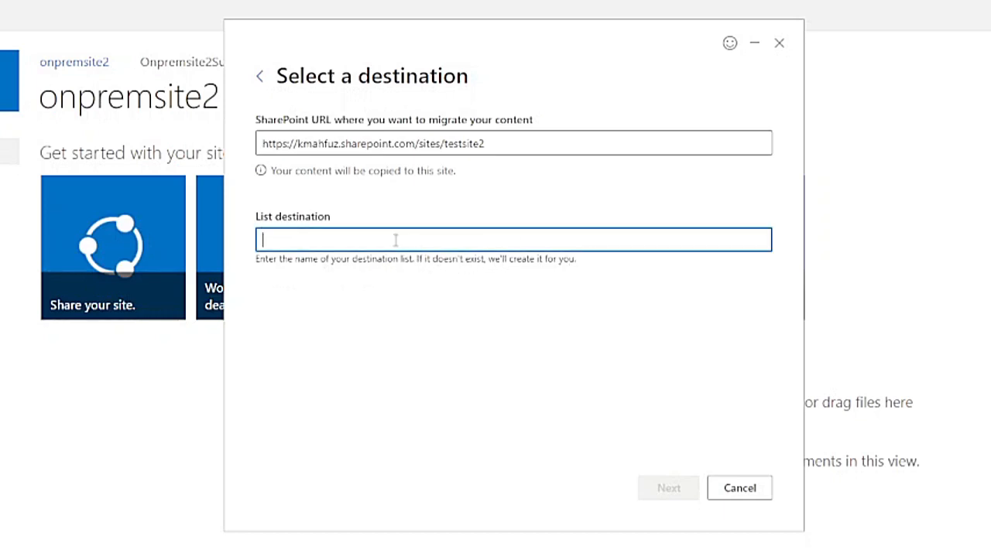
pyautogui.moveTo(252, 556)
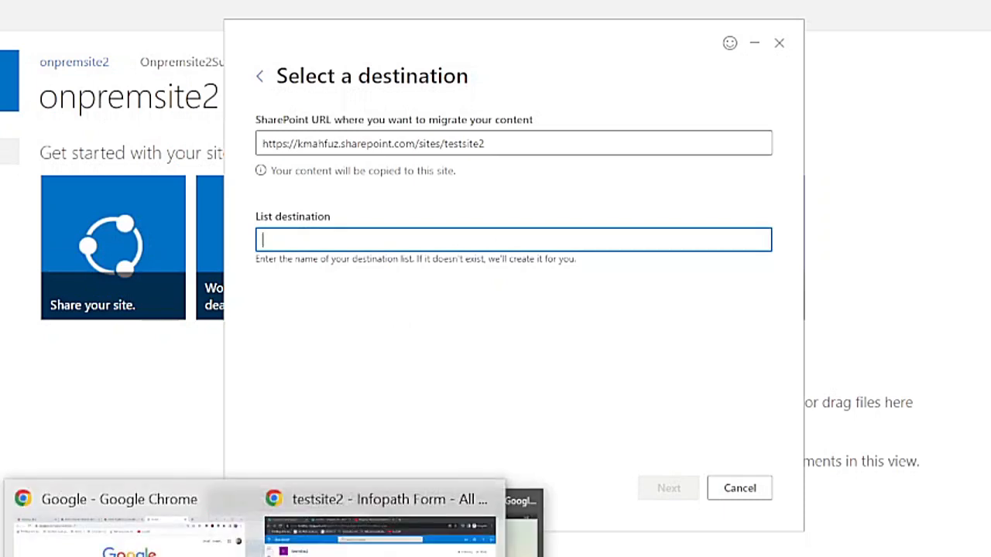
pyautogui.click(387, 531)
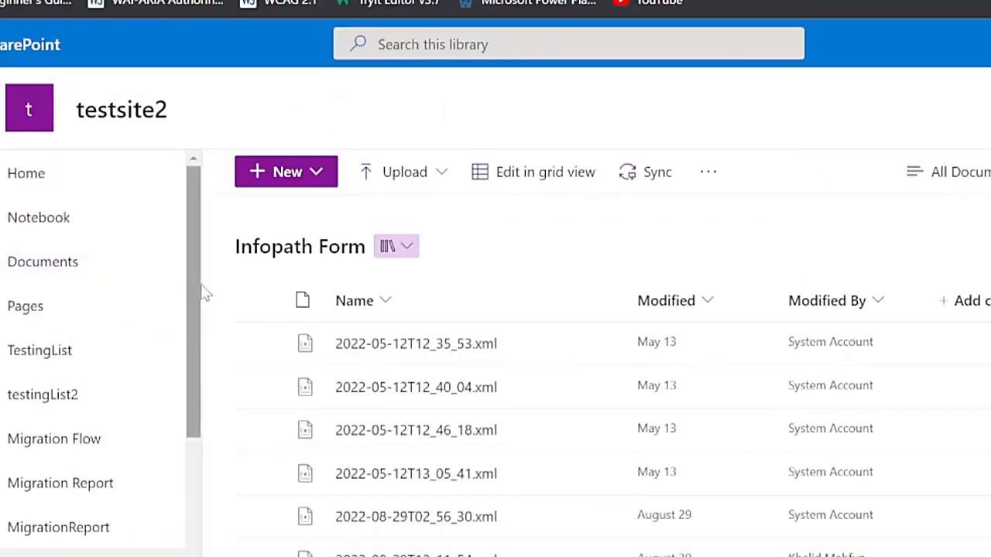
# Step: Review testsite2's Site contents, confirming the Infopath Form library holds 7 items
pyautogui.moveTo(197, 290); pyautogui.dragTo(214, 497)
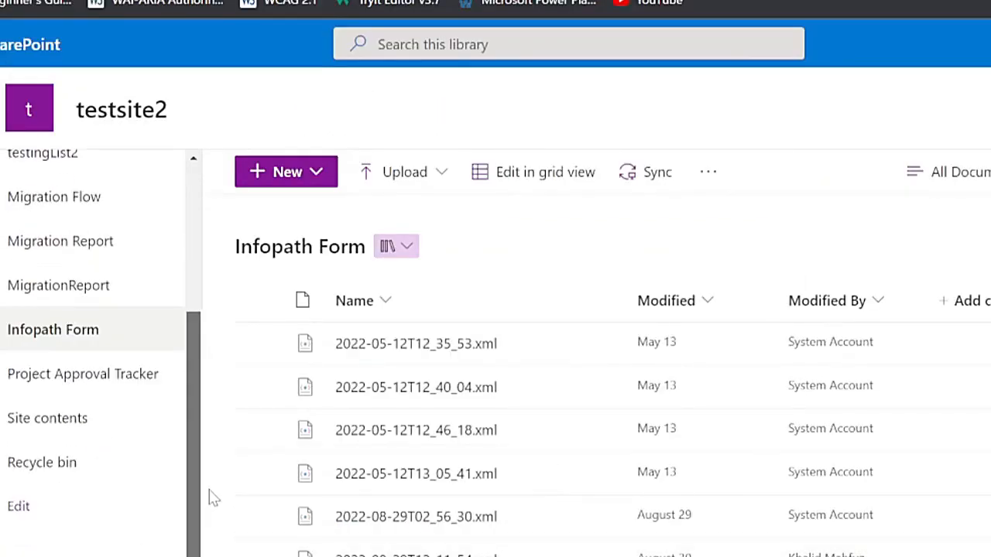
pyautogui.click(89, 421)
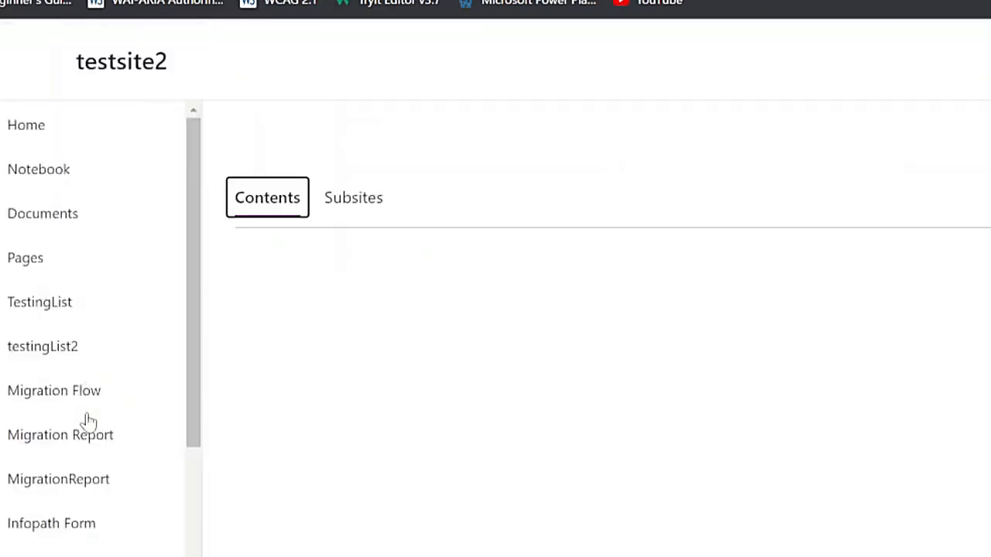
pyautogui.scroll(-5, 612, 379)
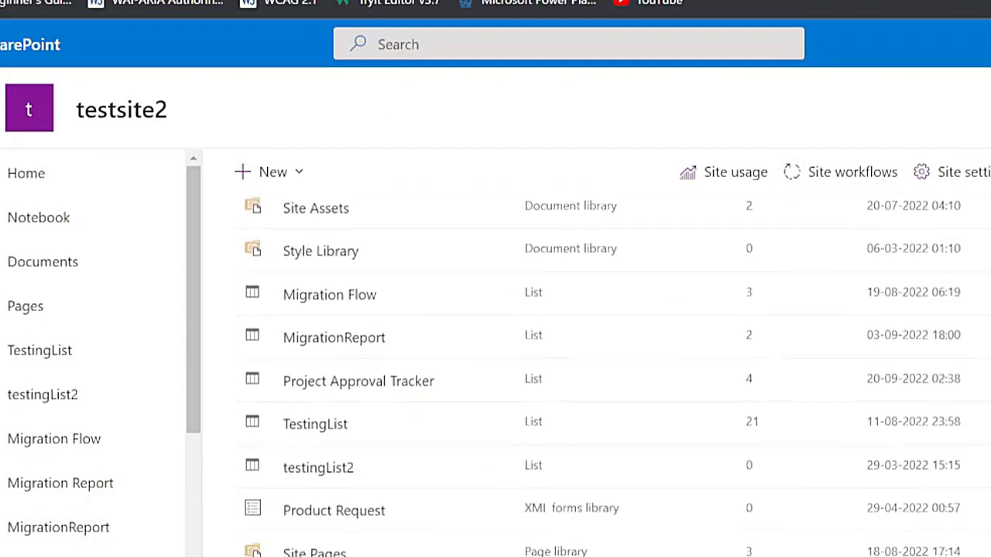
pyautogui.scroll(5, 612, 379)
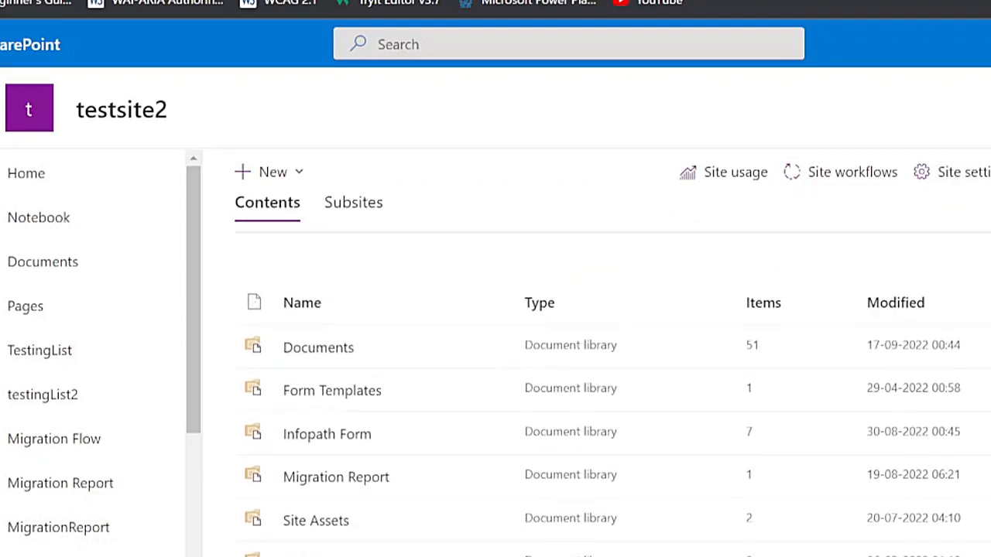
pyautogui.scroll(-2, 612, 379)
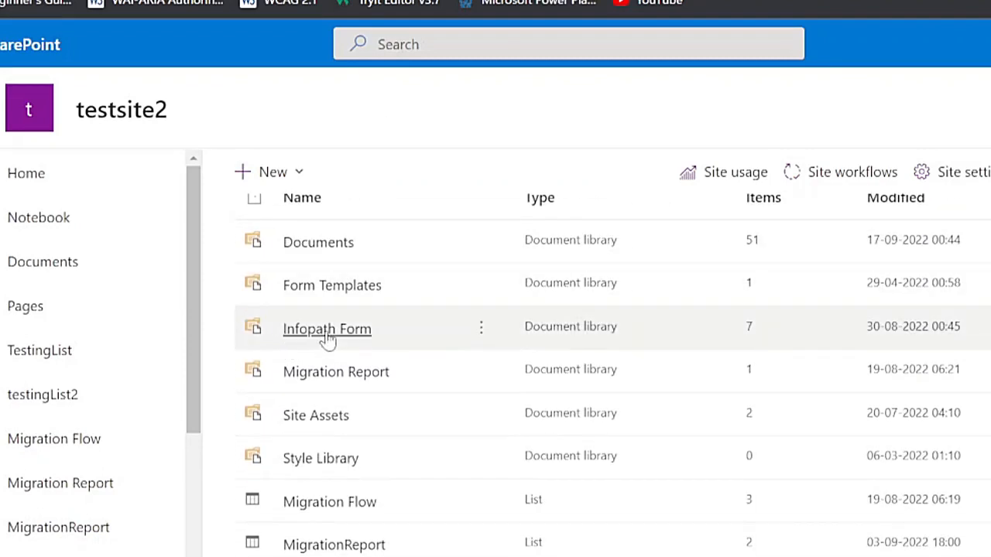
pyautogui.scroll(3, 611, 379)
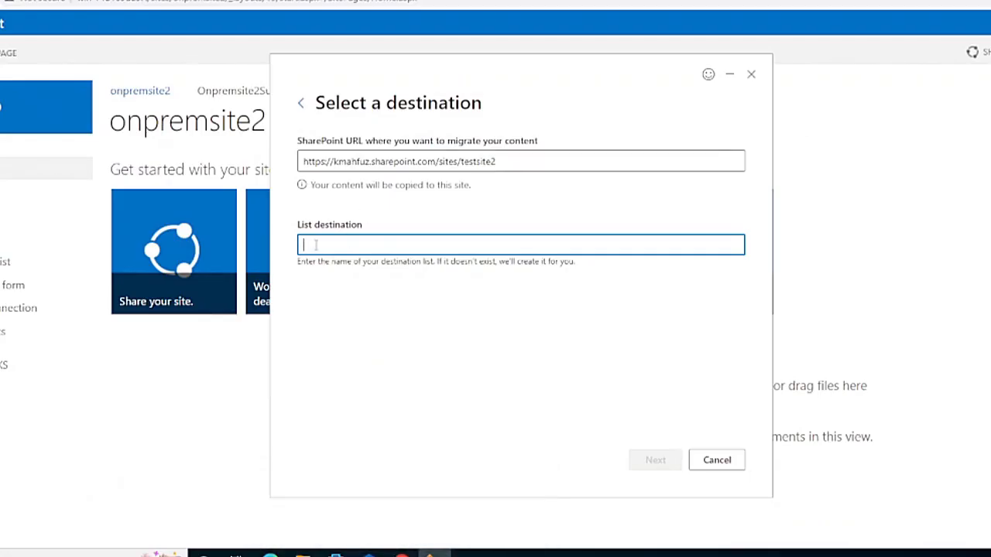
# Step: Enter 'Infopath Form SPMT' as the destination list and proceed to the review step
pyautogui.write('Infopath')
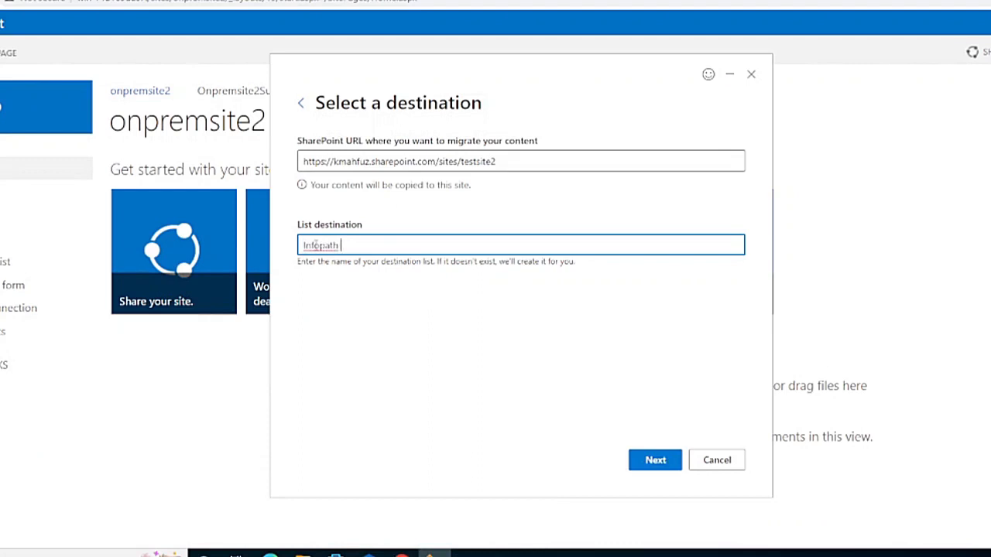
pyautogui.write(' OFrm')
pyautogui.write(' Form SPM1')
pyautogui.click(657, 463)
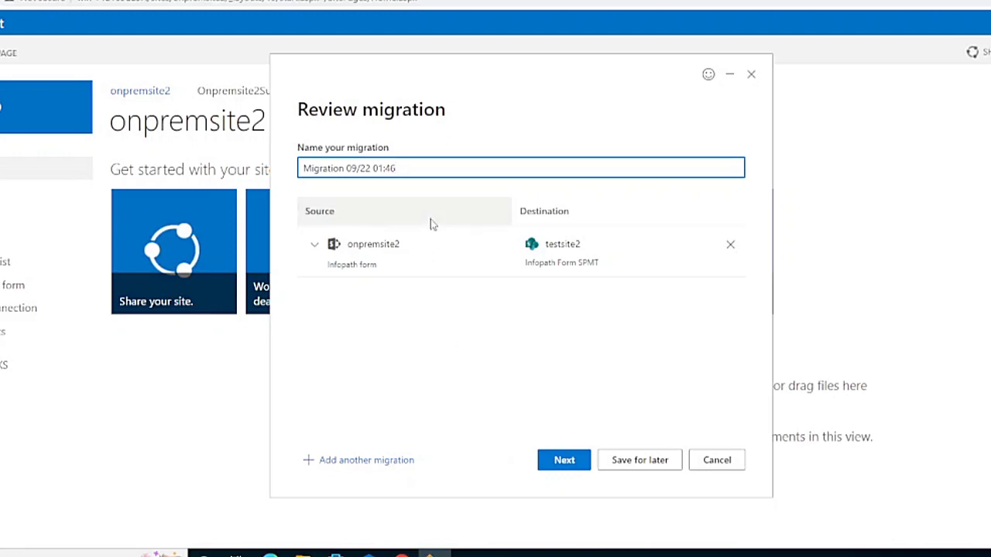
# Step: Replace the default migration name with 'Migration Of Infopath Demo' and proceed to settings
pyautogui.hotkey('ctrl', 'a')
pyautogui.write('Migration Olf')
pyautogui.write(' Inofpa')
pyautogui.press('BackSpace')
pyautogui.press('BackSpace')
pyautogui.press('BackSpace')
pyautogui.press('BackSpace')
pyautogui.write('fopath Demo')
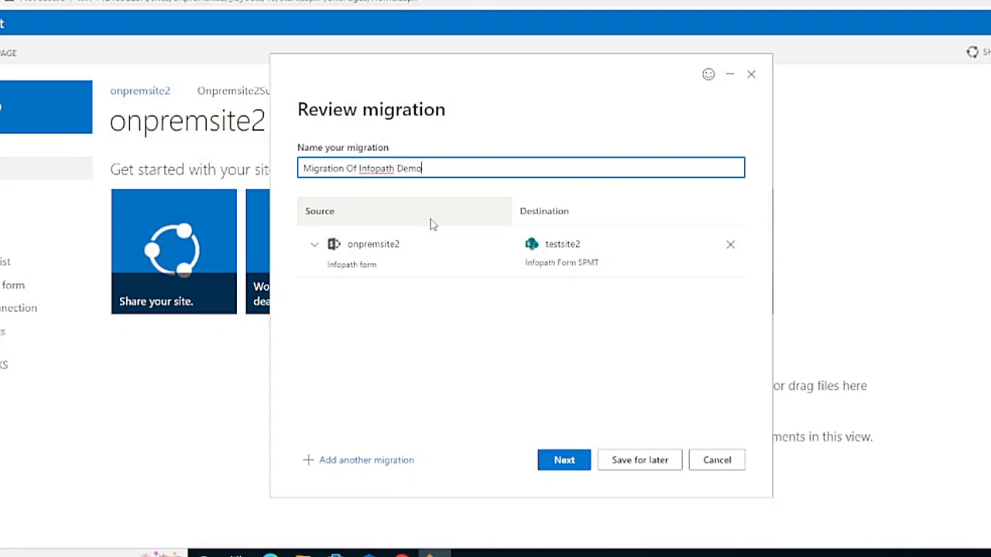
pyautogui.click(565, 460)
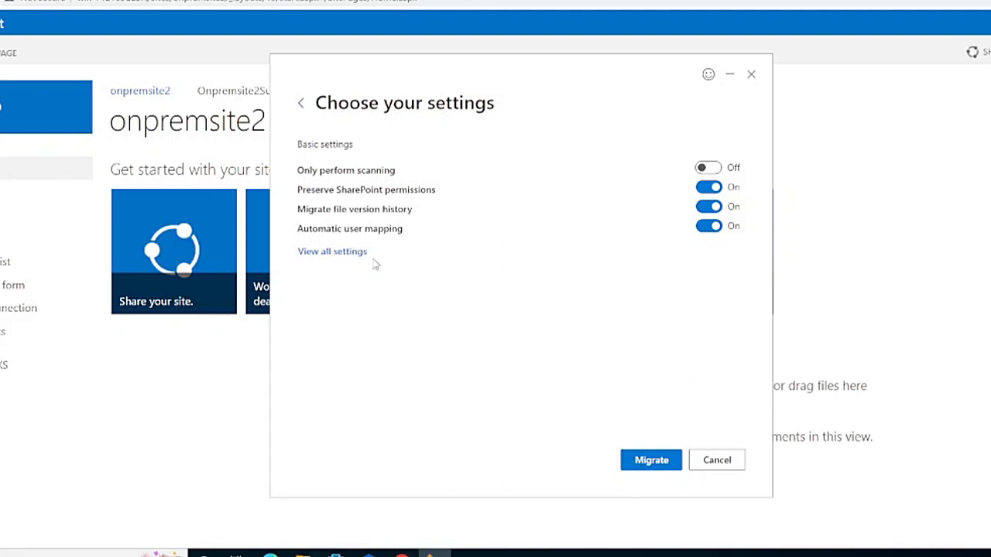
# Step: Open All migration settings and scroll past the Filters section to the SharePoint options
pyautogui.click(312, 259)
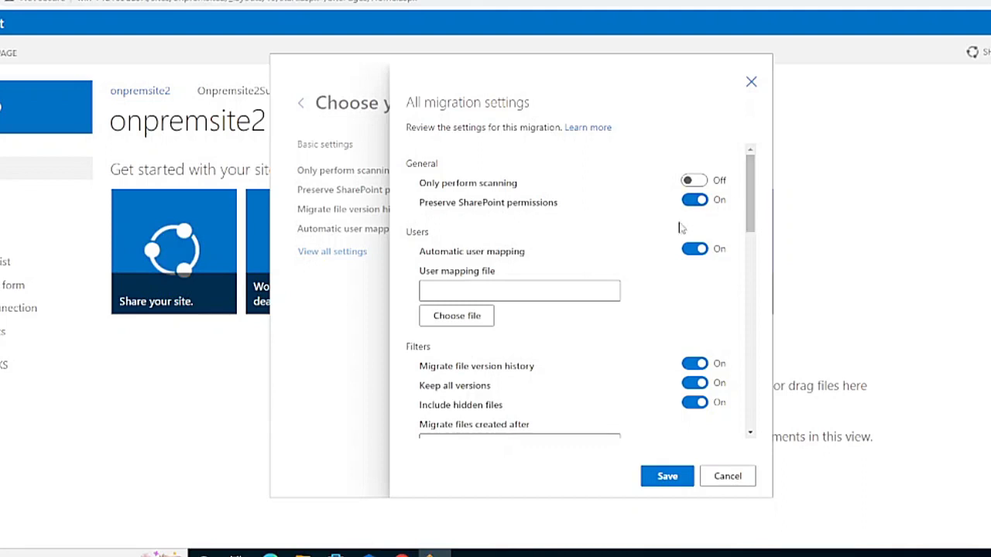
pyautogui.scroll(-1, 751, 198)
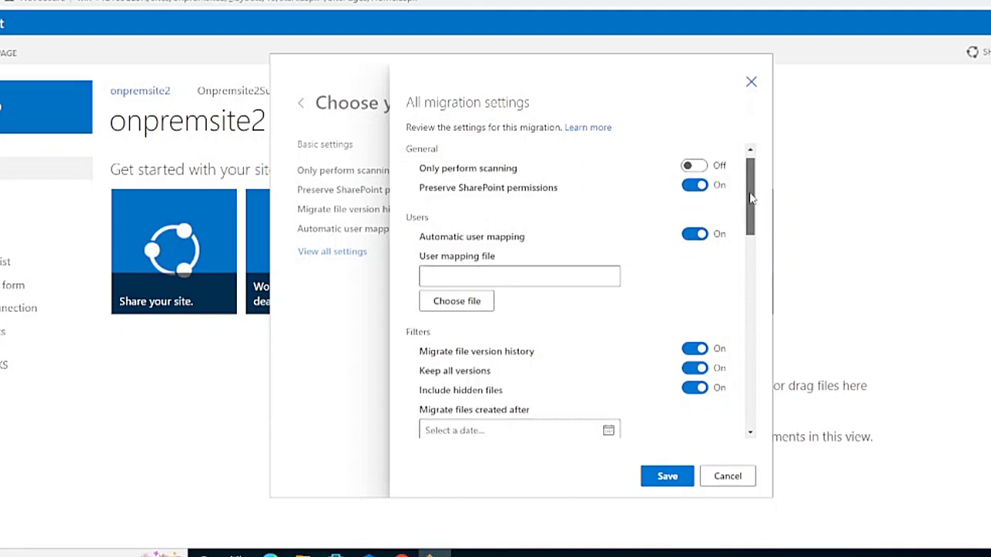
pyautogui.scroll(-3, 751, 199)
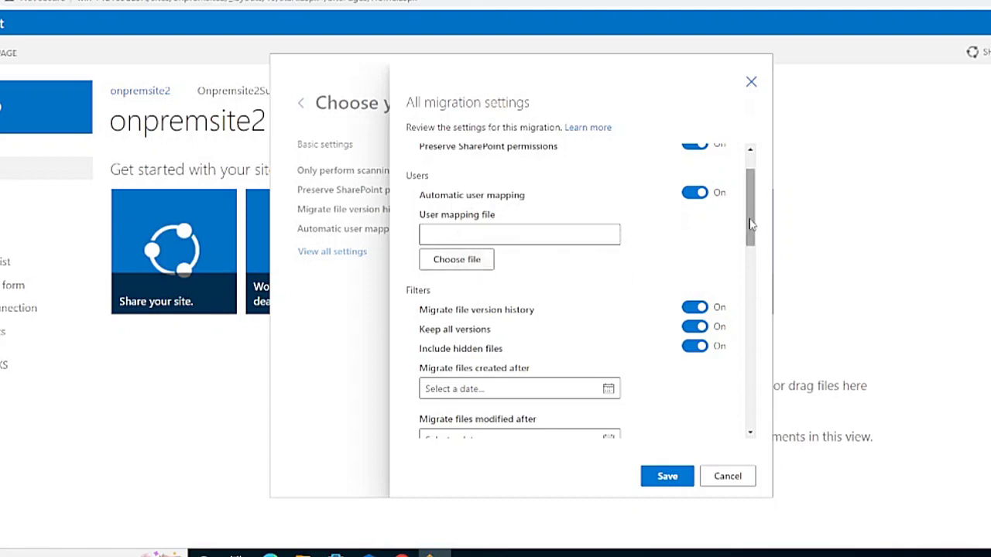
pyautogui.scroll(-1, 753, 239)
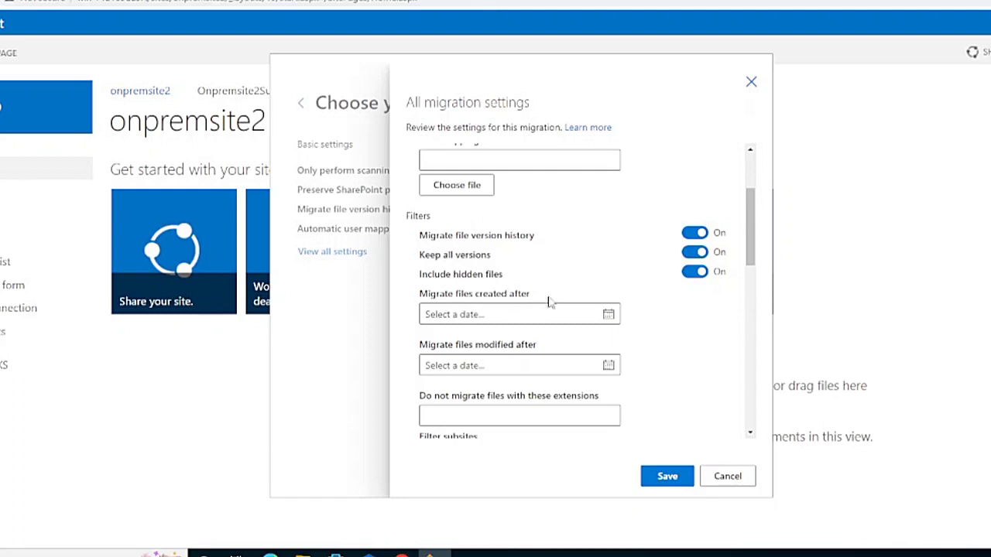
pyautogui.moveTo(750, 243); pyautogui.dragTo(754, 336)
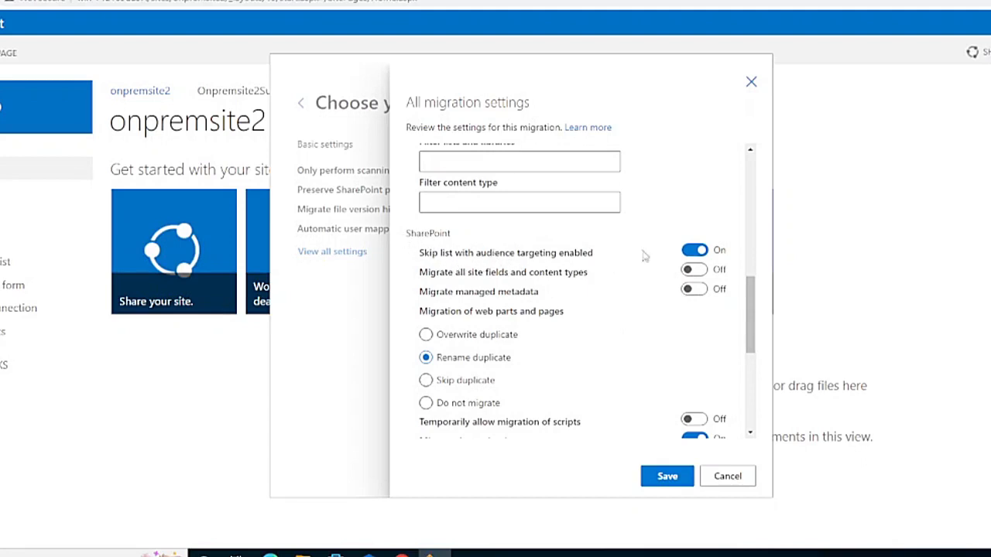
# Step: Turn off skipping audience-targeted lists, turn on managed metadata migration, and save the settings
pyautogui.click(691, 251)
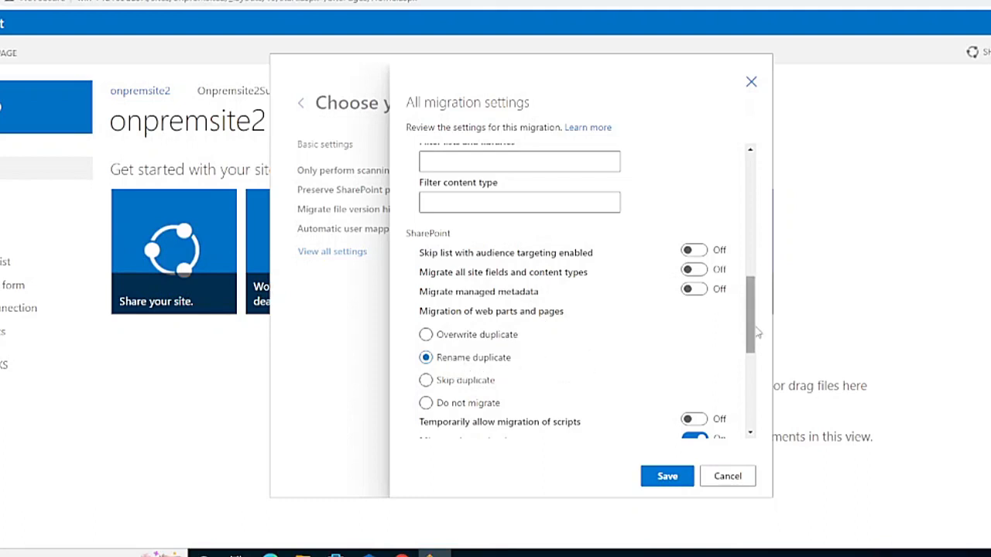
pyautogui.scroll(-3, 758, 365)
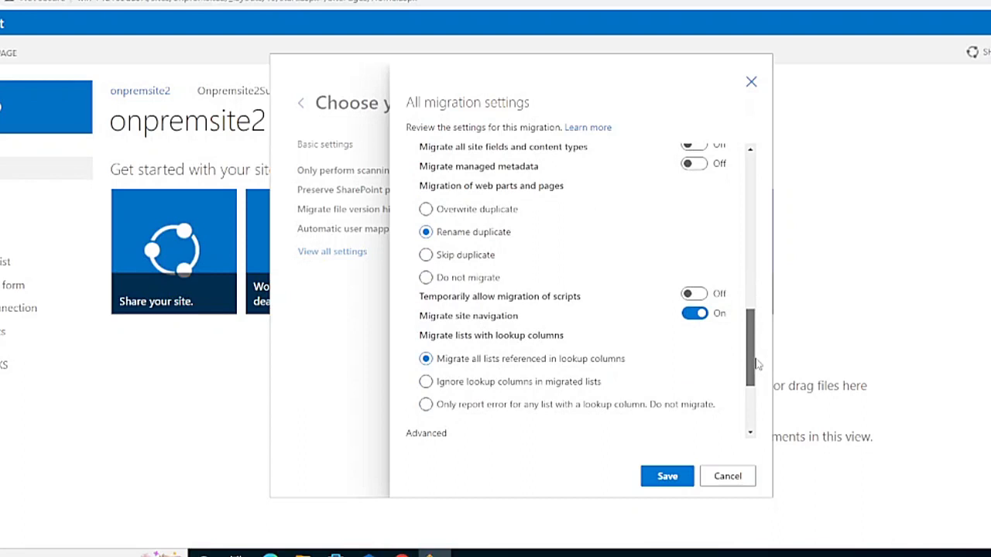
pyautogui.scroll(4, 758, 365)
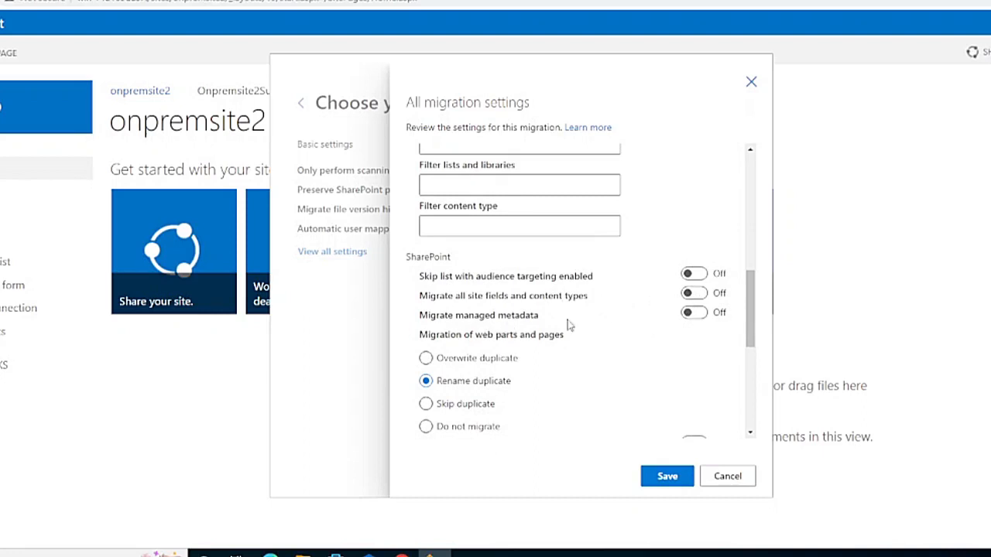
pyautogui.click(694, 313)
pyautogui.moveTo(751, 327); pyautogui.dragTo(755, 375)
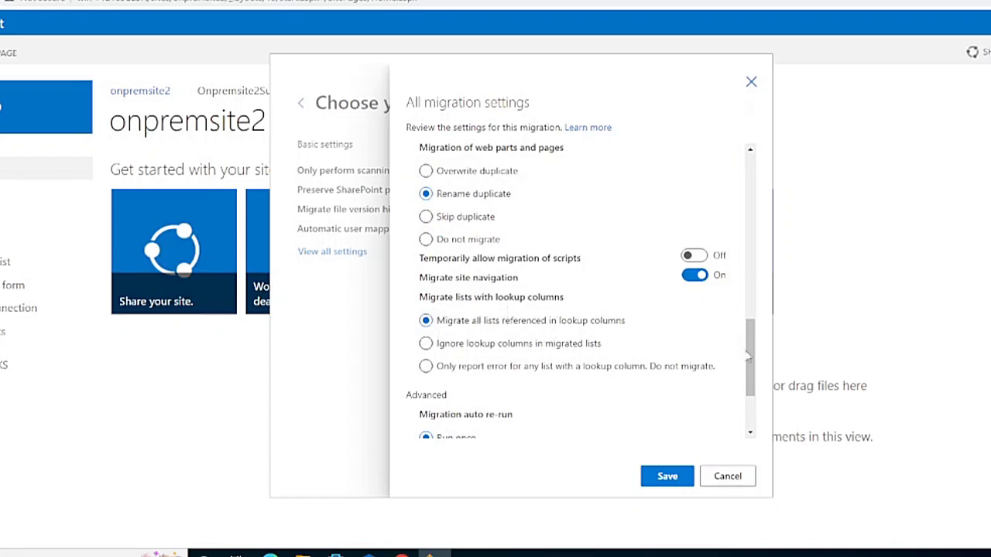
pyautogui.scroll(-3, 750, 387)
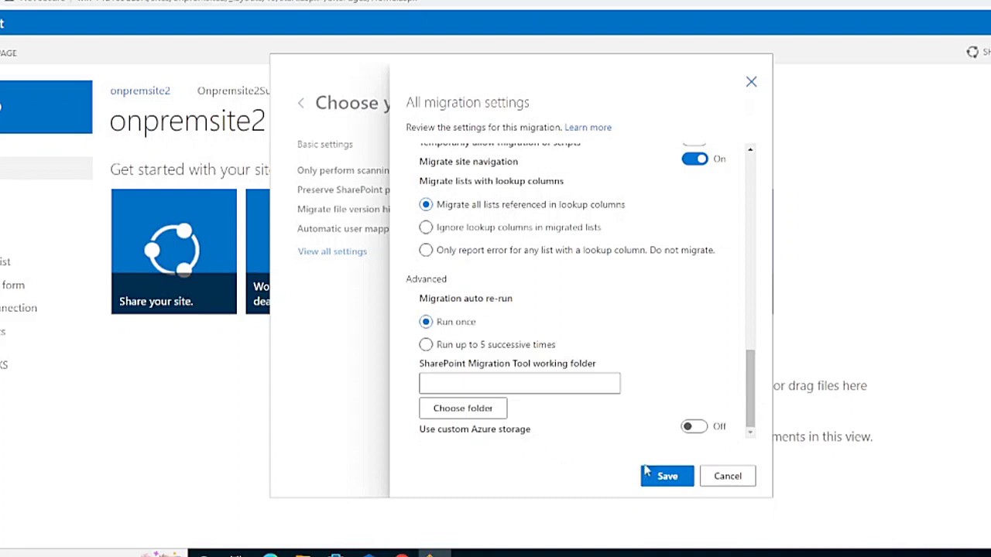
pyautogui.click(668, 476)
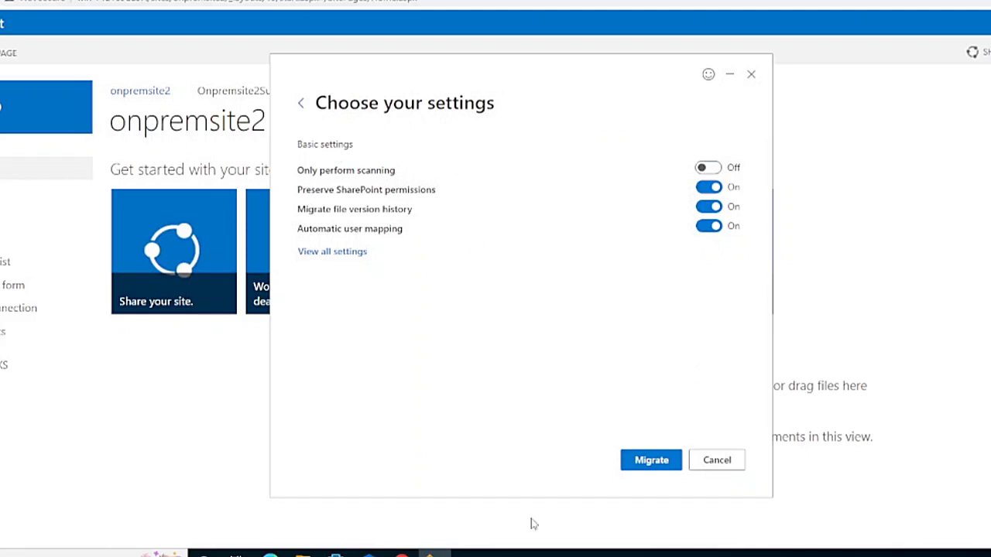
# Step: Start the 'Migration Of Infopath Demo' migration and let all 7 items migrate
pyautogui.click(647, 461)
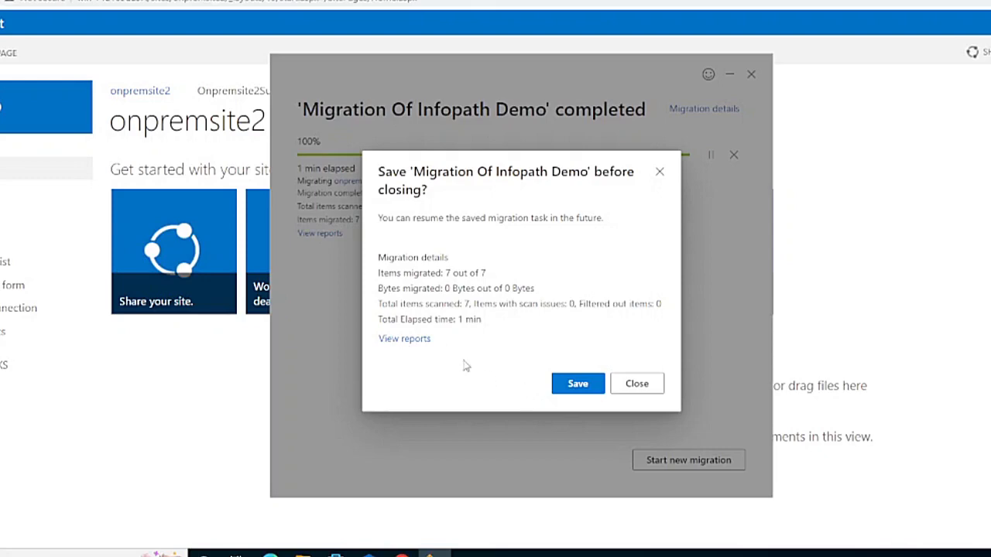
# Step: Open the Report folder maximized in Large icons view and check its full path
pyautogui.click(404, 340)
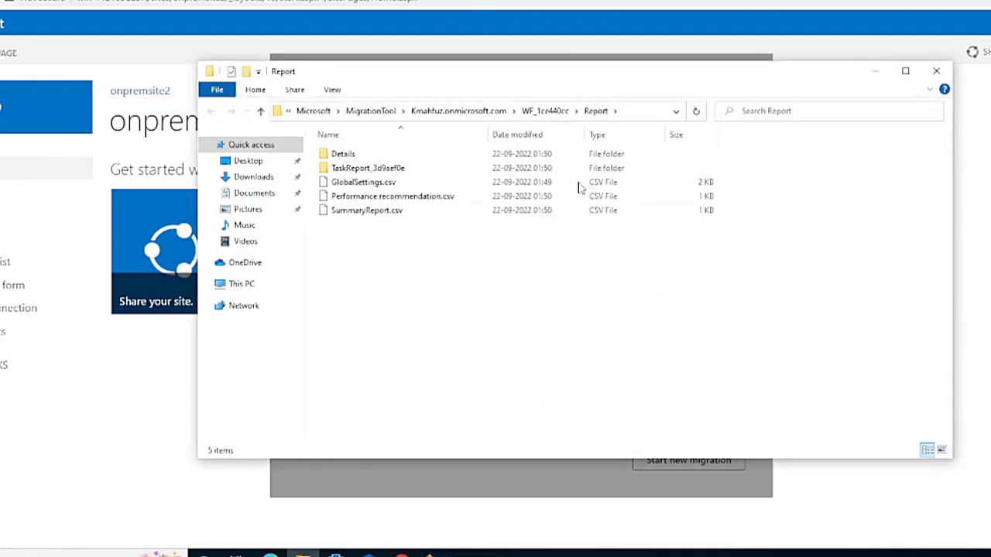
pyautogui.click(906, 71)
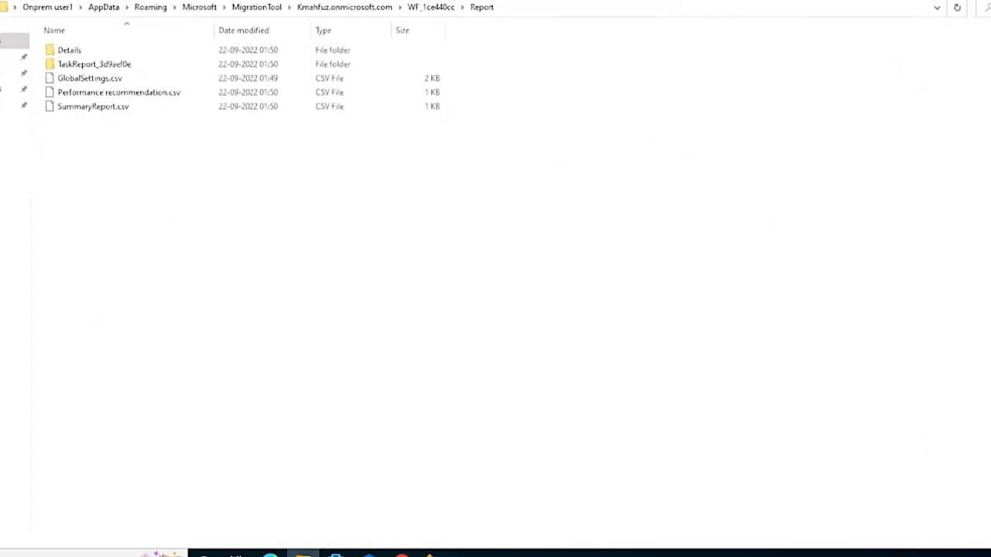
pyautogui.hotkey('ctrl', 'shift', '2')
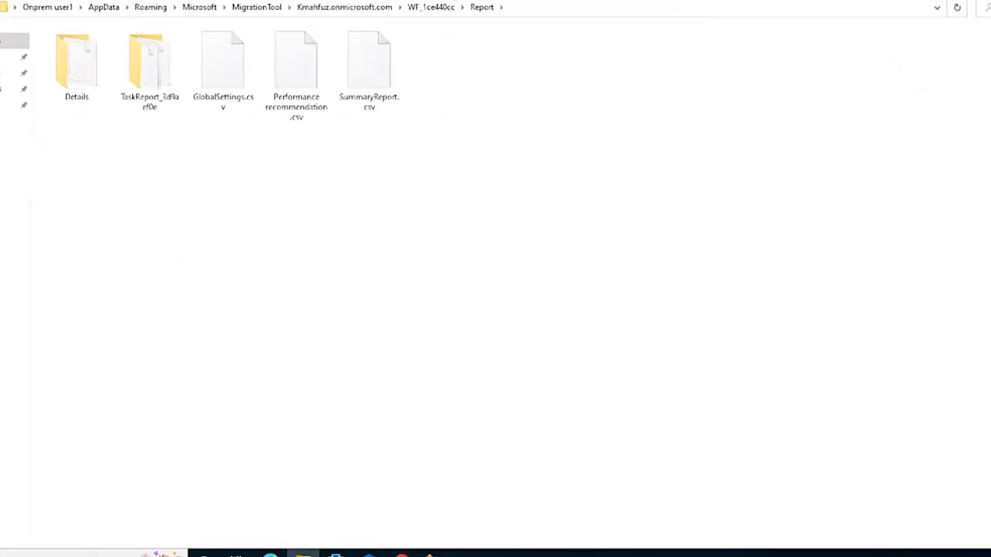
pyautogui.click(511, 10)
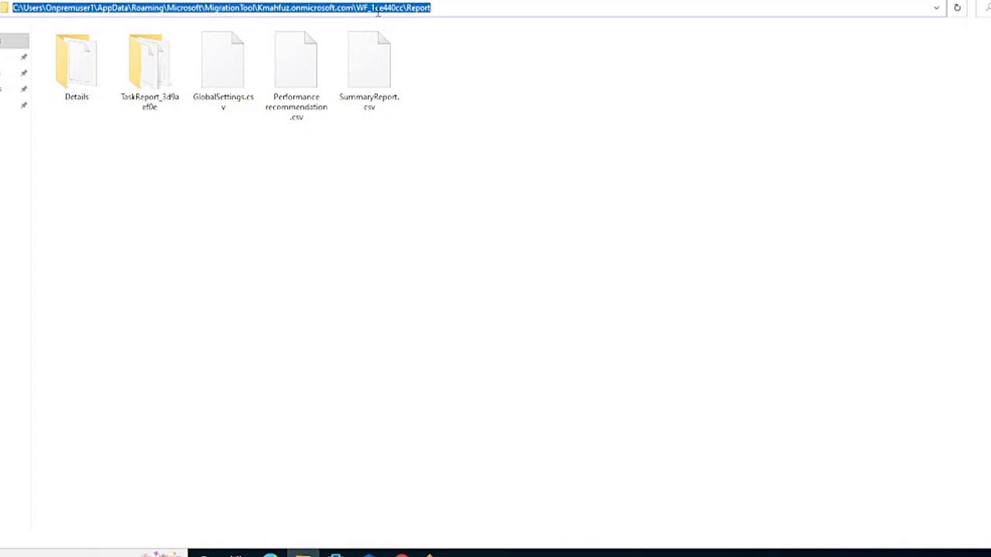
pyautogui.click(352, 171)
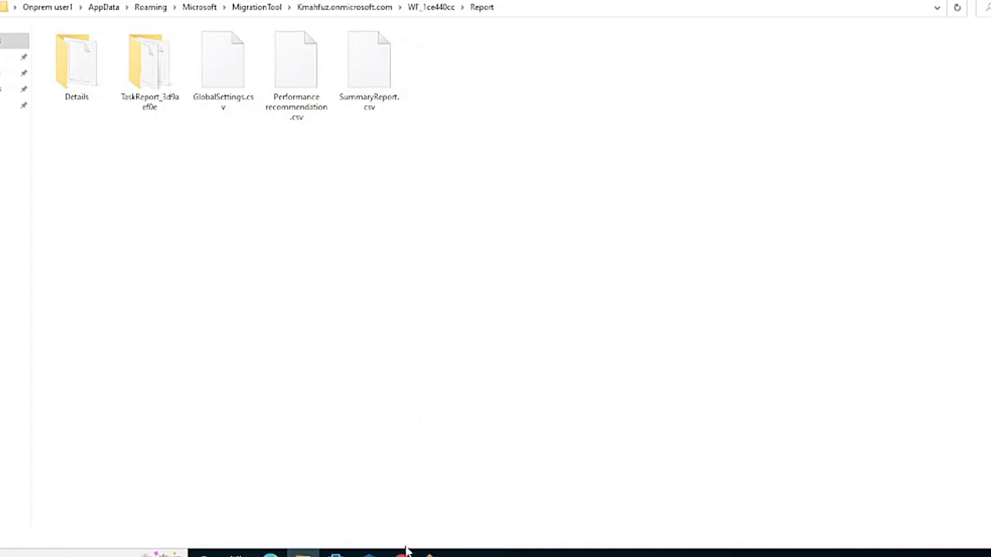
# Step: On the Microsoft sign-in page, enter and correct the Microsoft 365 account e-mail
pyautogui.moveTo(403, 552)
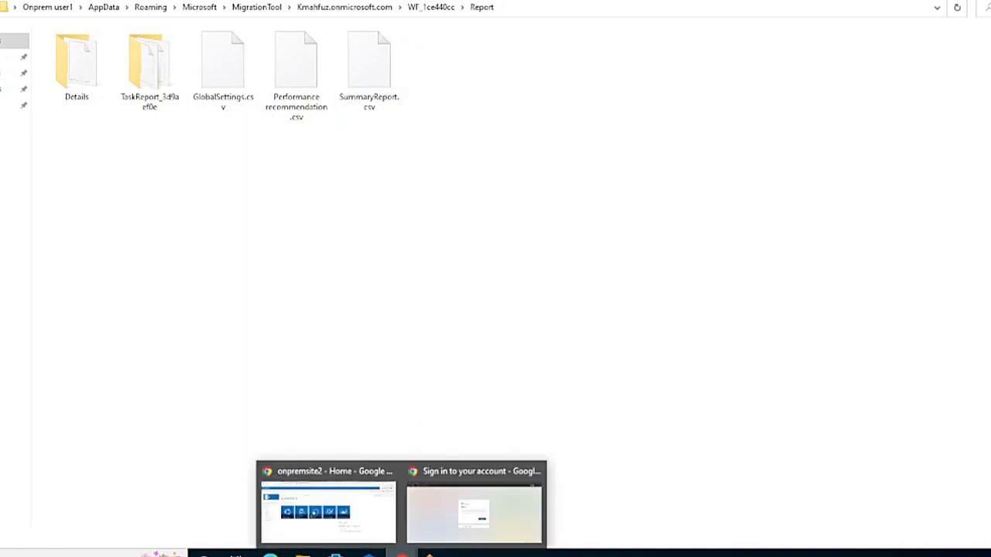
pyautogui.click(437, 502)
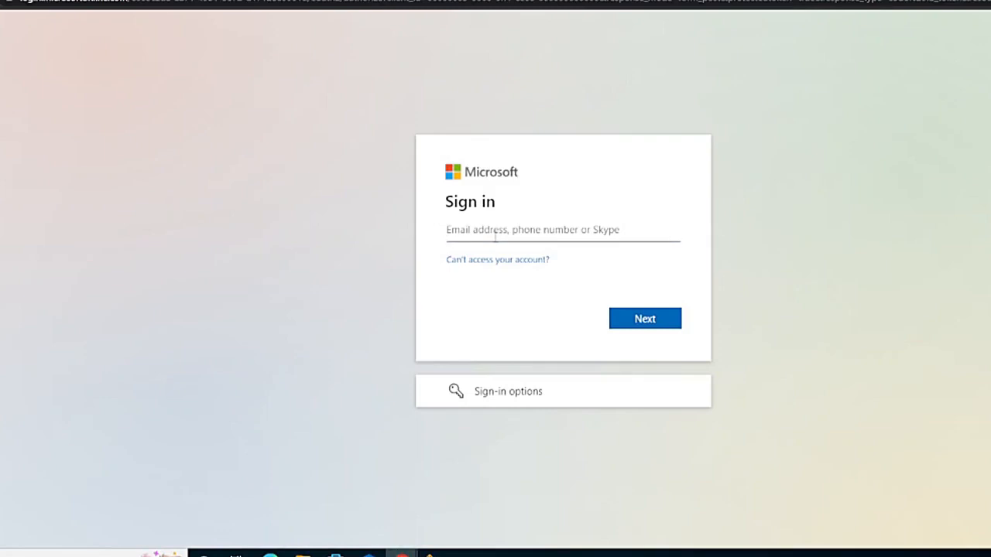
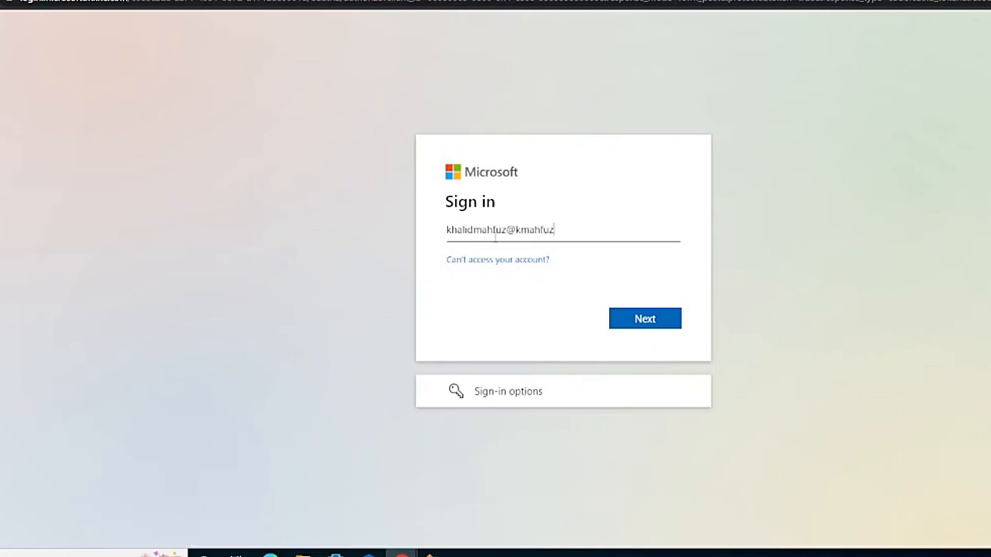
pyautogui.press('Return')
pyautogui.press('BackSpace')
pyautogui.write('om')
pyautogui.press('Return')
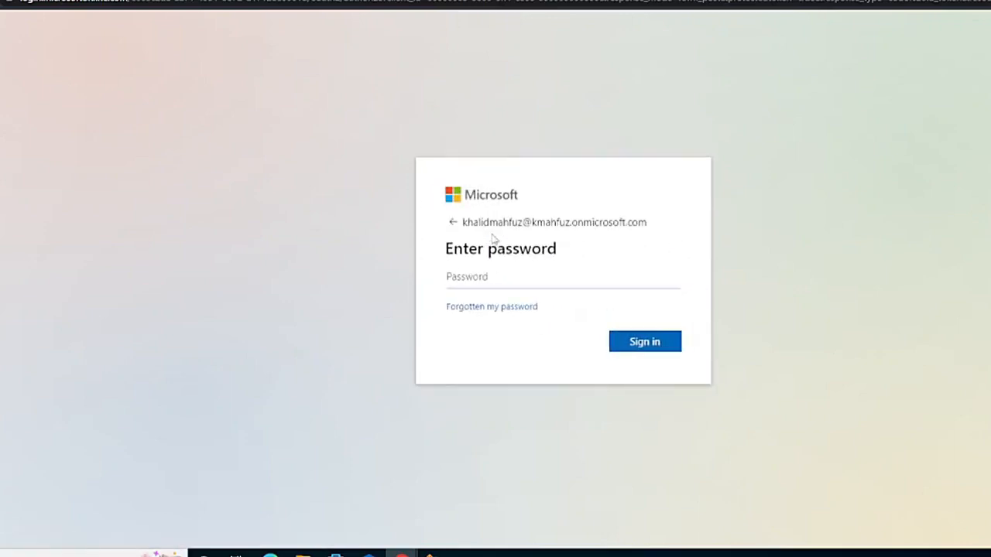
# Step: Enter the account password, re-entering it after the timeout, and choose to stay signed in
pyautogui.write('•••')
pyautogui.press('Return')
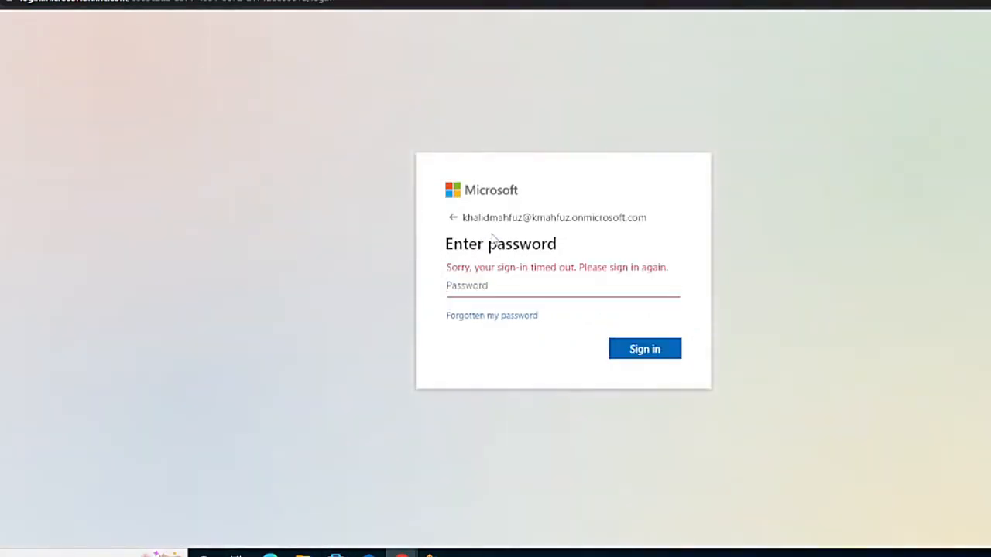
pyautogui.write('••')
pyautogui.press('BackSpace')
pyautogui.press('BackSpace')
pyautogui.write('•••••••••')
pyautogui.press('Return')
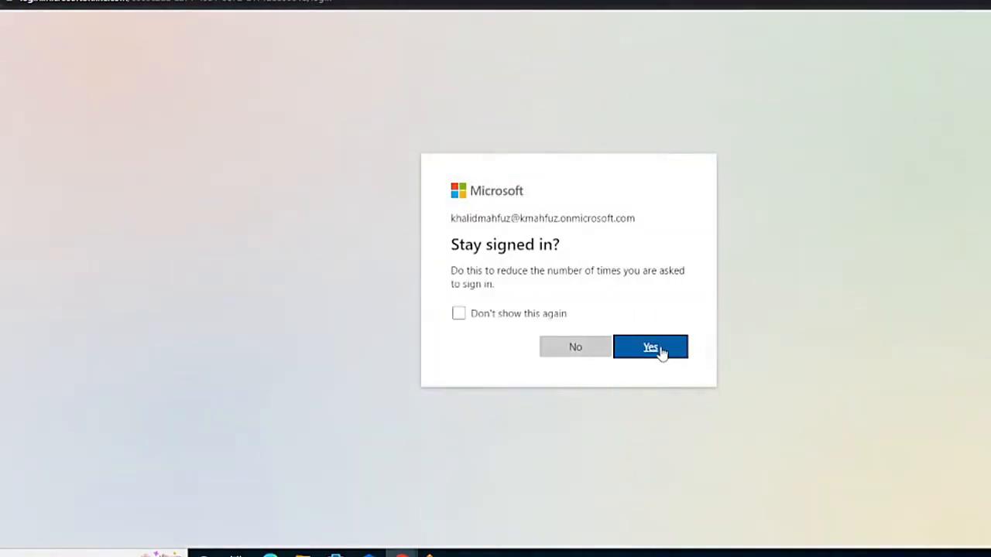
pyautogui.click(659, 348)
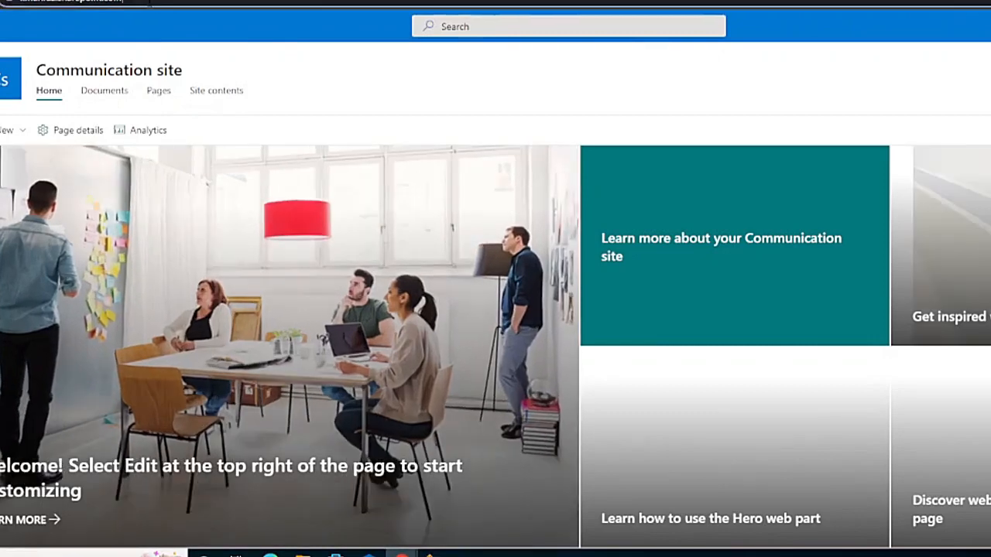
# Step: Go to sites/testsite2 in SharePoint Online and open its Documents library
pyautogui.write('site')
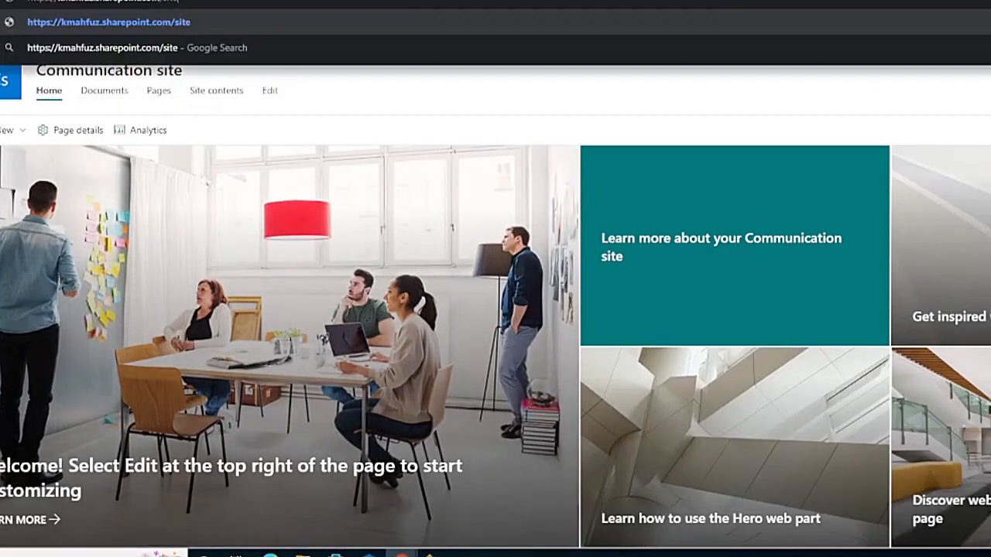
pyautogui.write('s/testsite2')
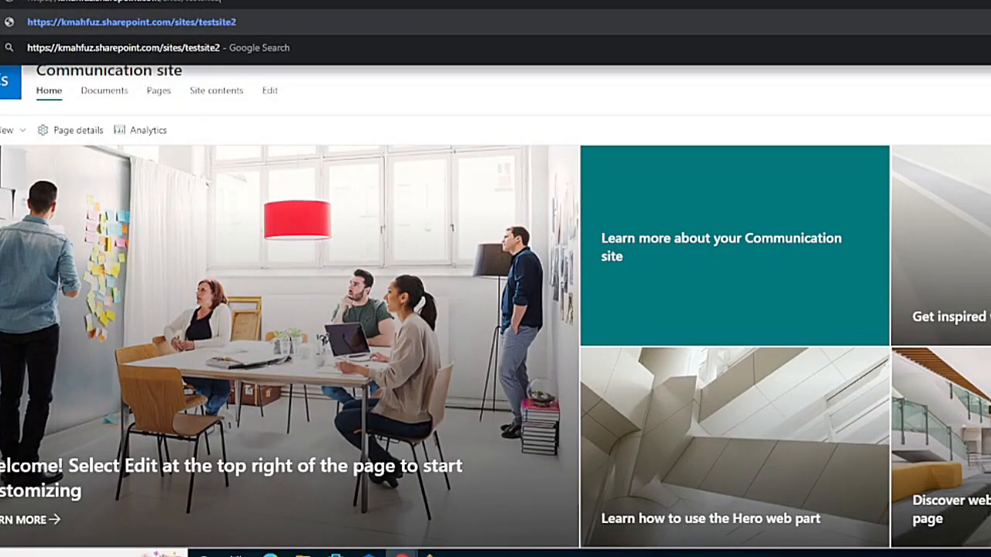
pyautogui.press('Return')
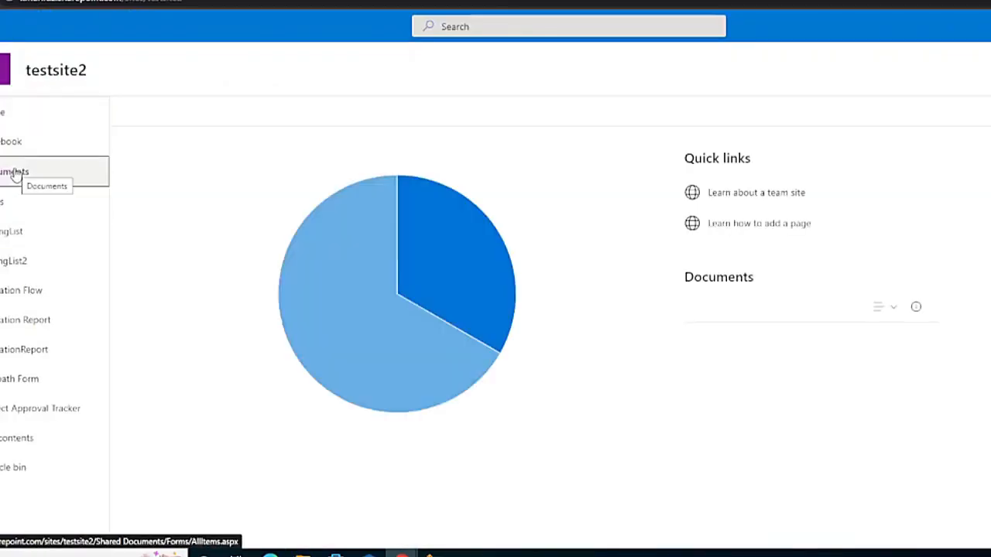
pyautogui.click(14, 172)
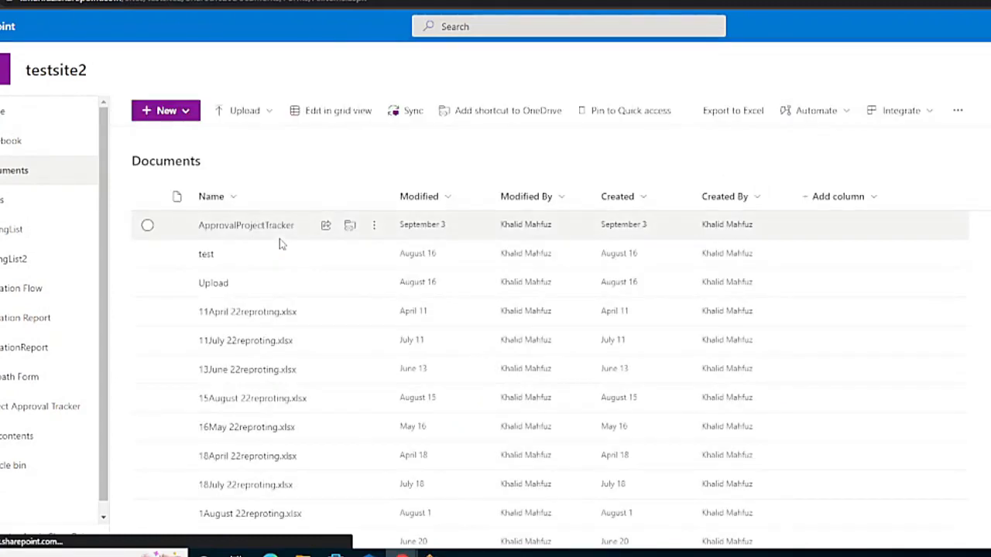
# Step: Open the Upload folder in Documents and start uploading files into it
pyautogui.click(267, 115)
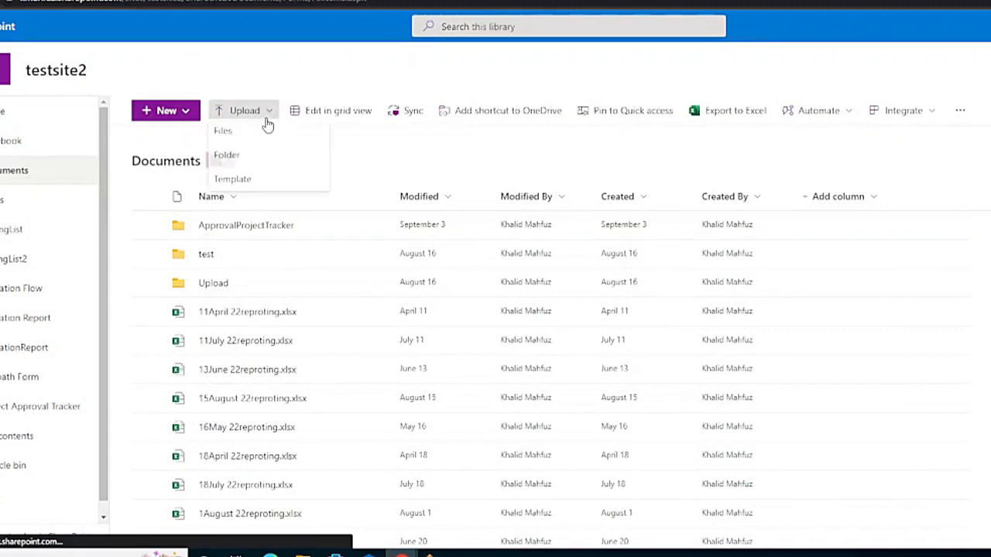
pyautogui.click(210, 285)
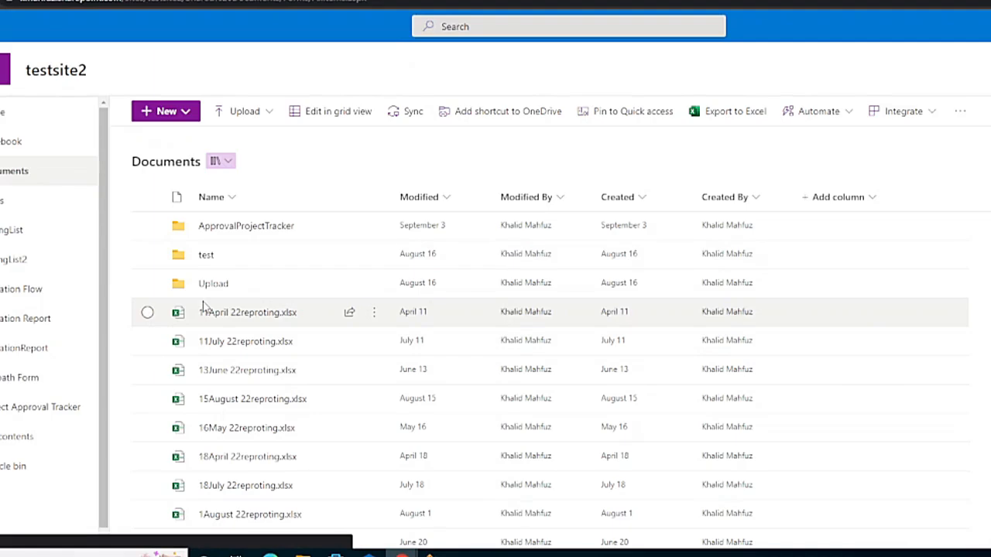
pyautogui.click(205, 288)
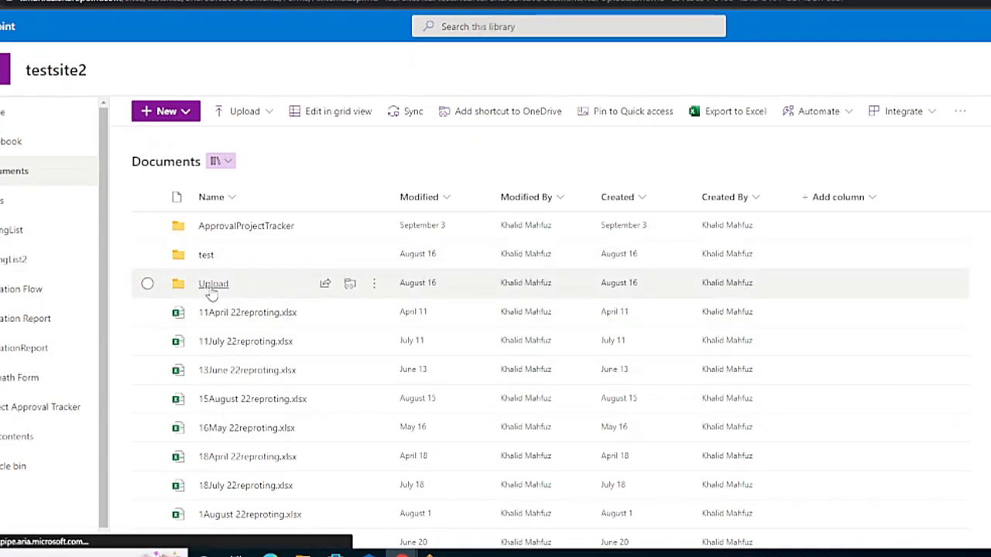
pyautogui.click(271, 112)
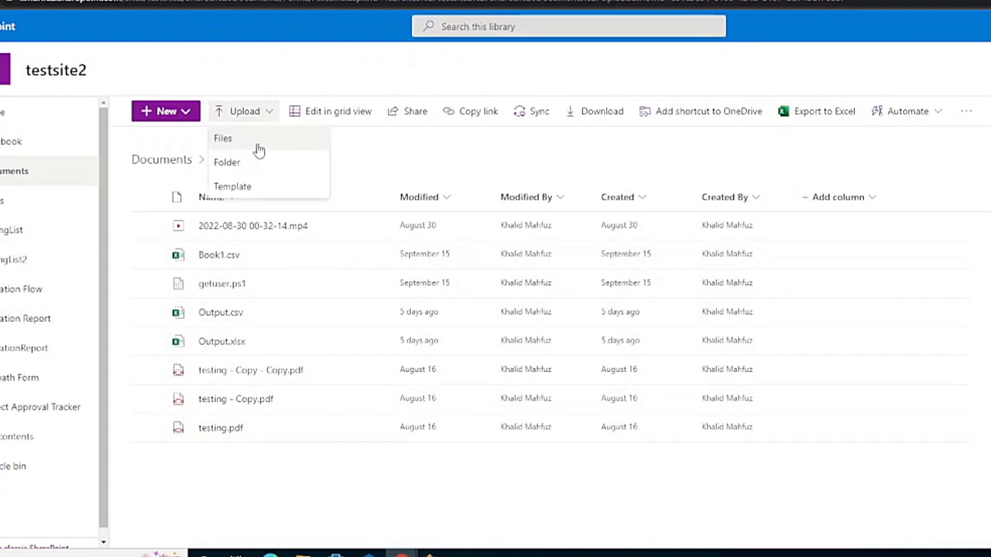
pyautogui.click(259, 146)
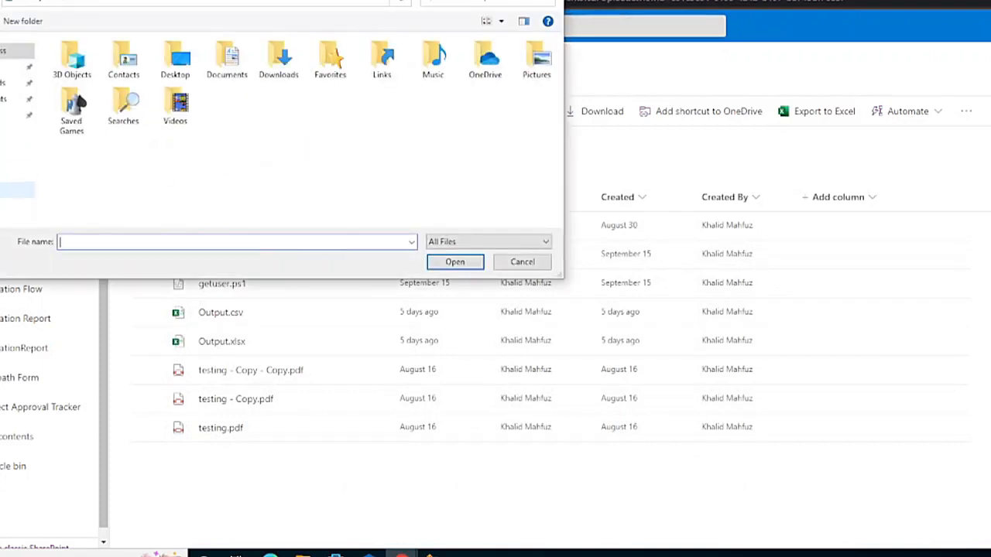
# Step: Browse the upload picker to C: > Users > the user profile folder, then bring the Report window forward
pyautogui.click(9, 191)
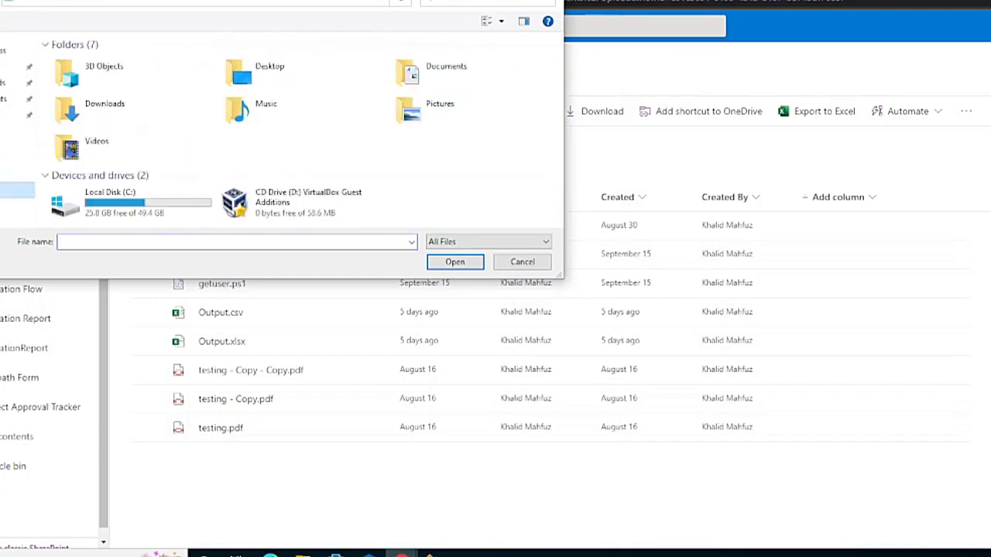
pyautogui.doubleClick(149, 209)
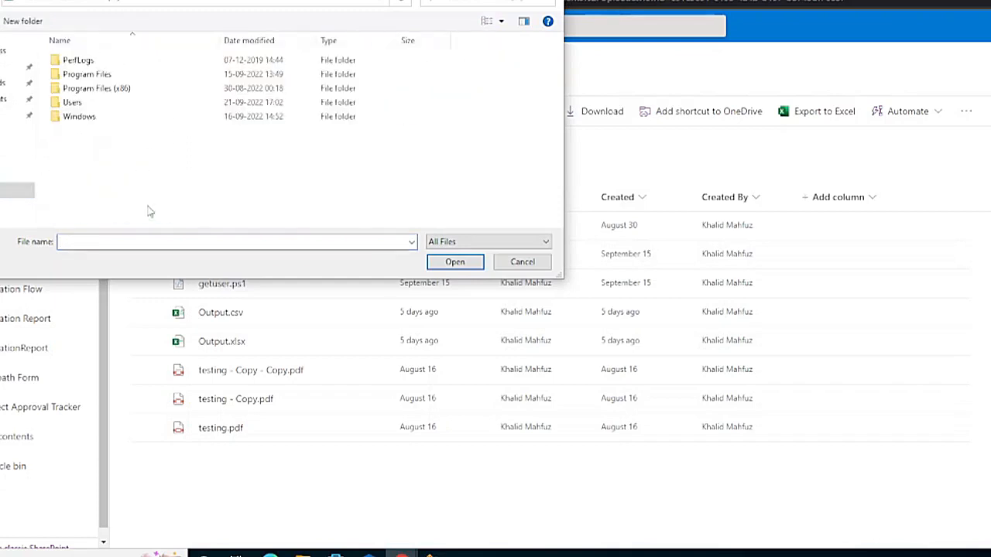
pyautogui.doubleClick(89, 102)
pyautogui.doubleClick(85, 75)
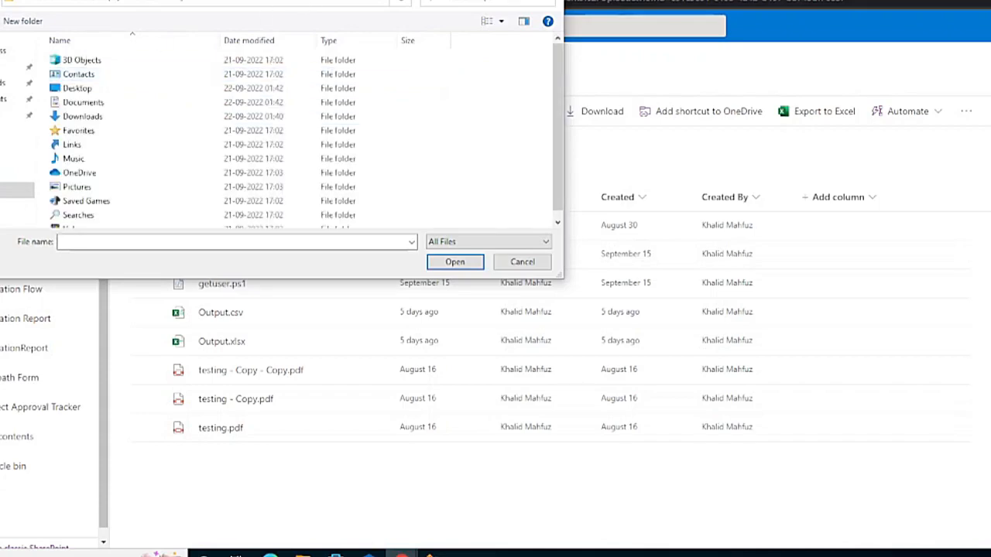
pyautogui.moveTo(259, 0); pyautogui.dragTo(487, 121)
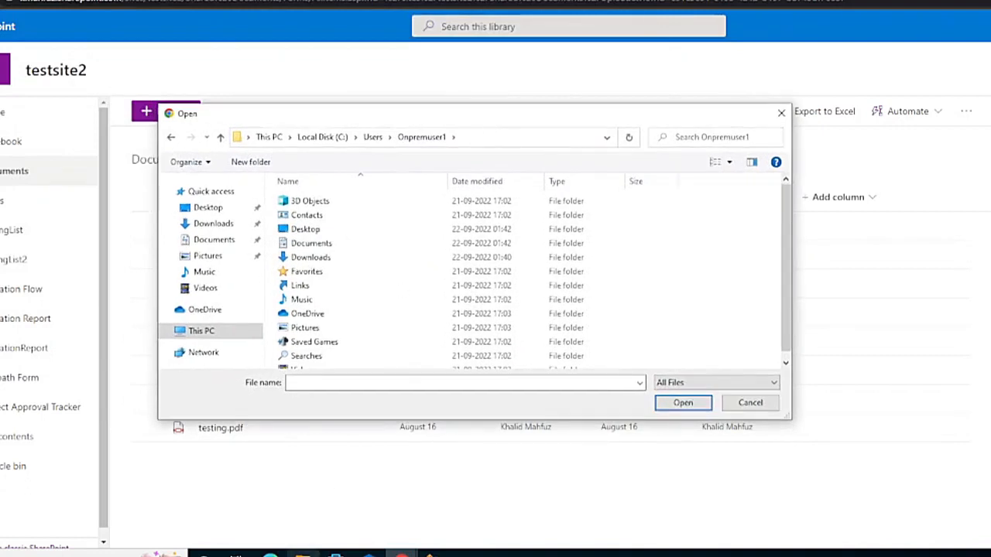
pyautogui.click(303, 555)
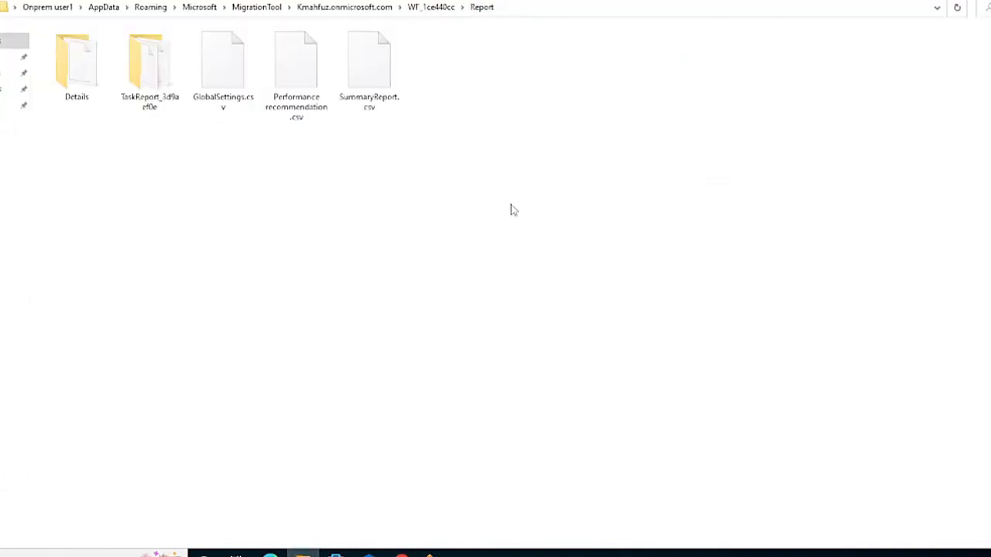
# Step: In a new File Explorer window, go to This PC > Local Disk (C:) > Users > user profile
pyautogui.hotkey('alt', 'Tab')
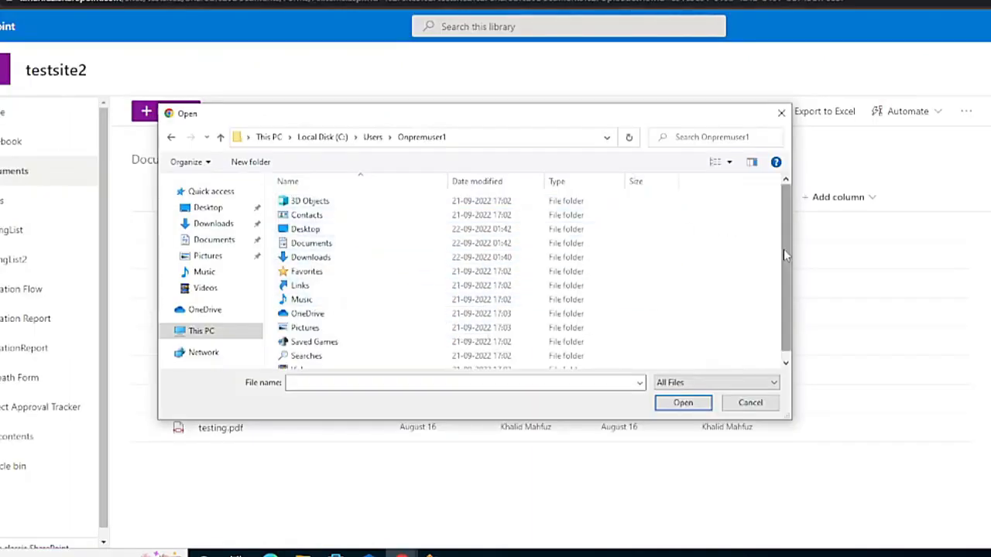
pyautogui.moveTo(786, 253); pyautogui.dragTo(805, 313)
pyautogui.click(805, 314)
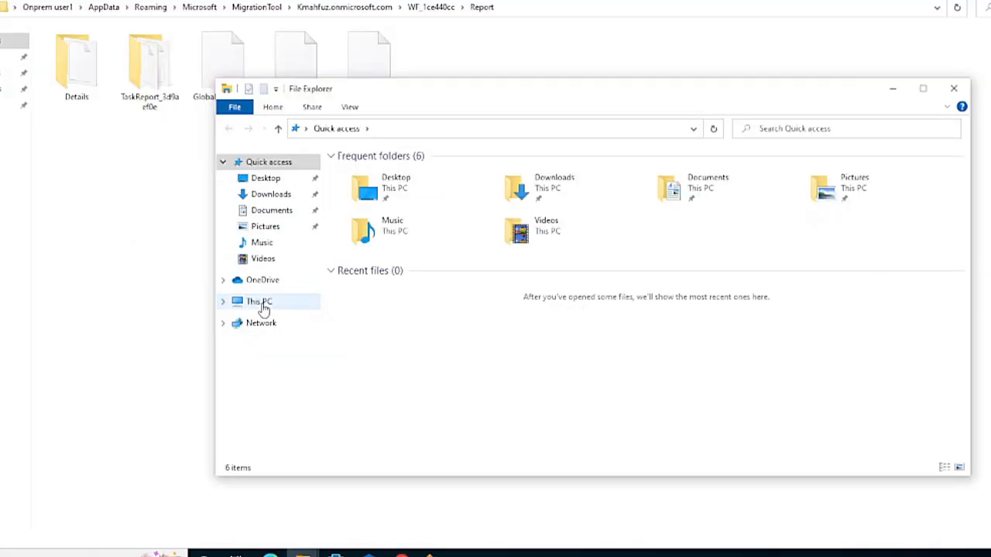
pyautogui.click(262, 304)
pyautogui.doubleClick(401, 319)
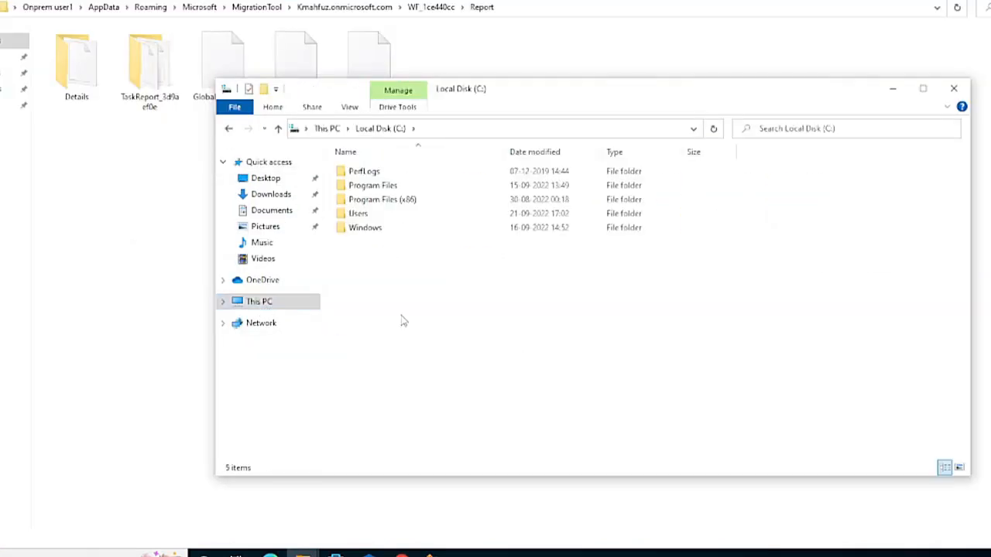
pyautogui.doubleClick(376, 213)
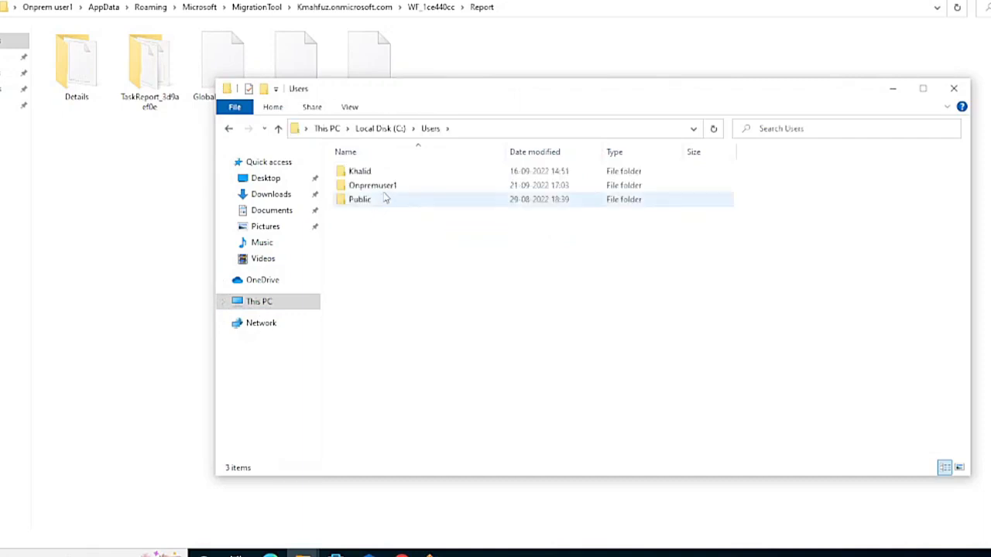
pyautogui.doubleClick(385, 187)
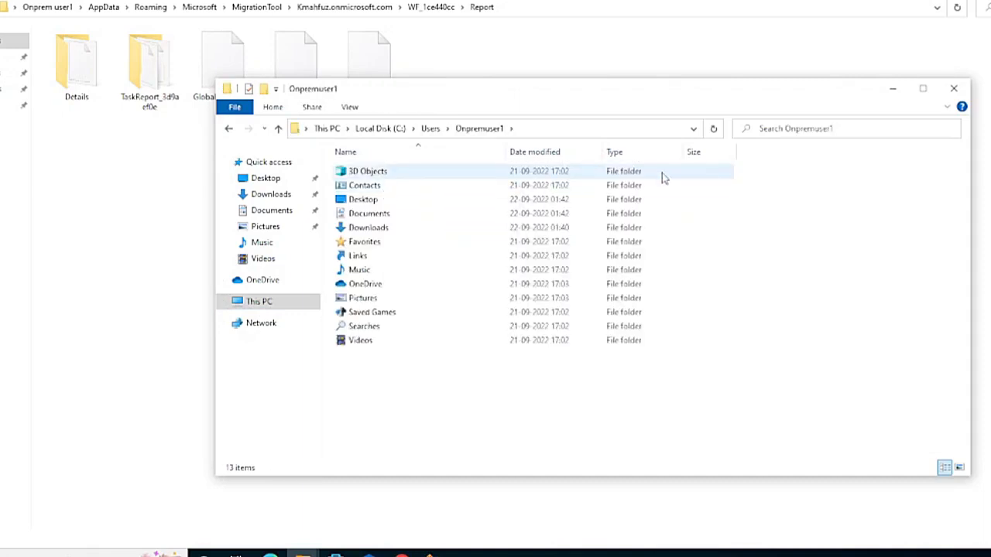
# Step: Turn on Hidden items in the View options, then close the extra window to return to Report
pyautogui.click(274, 109)
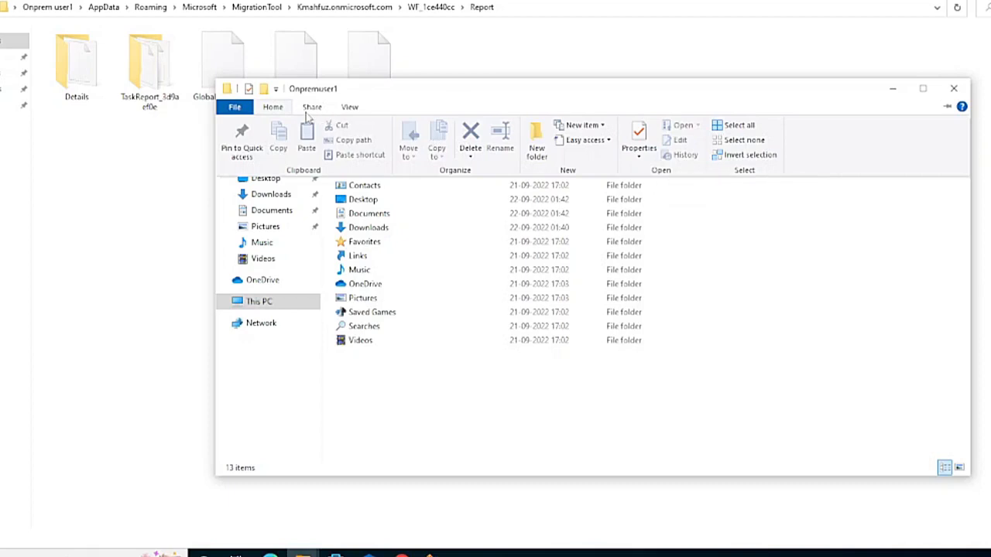
pyautogui.click(353, 116)
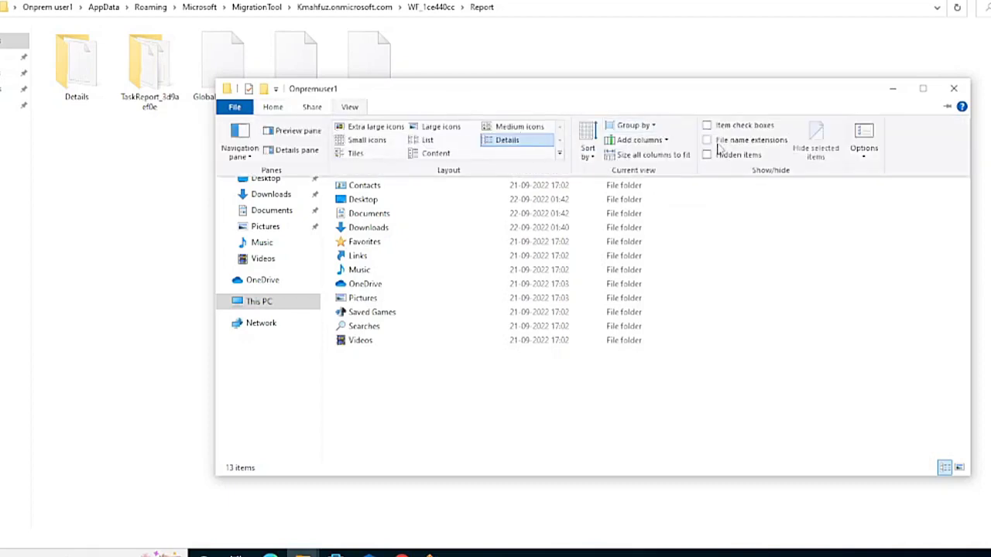
pyautogui.click(708, 156)
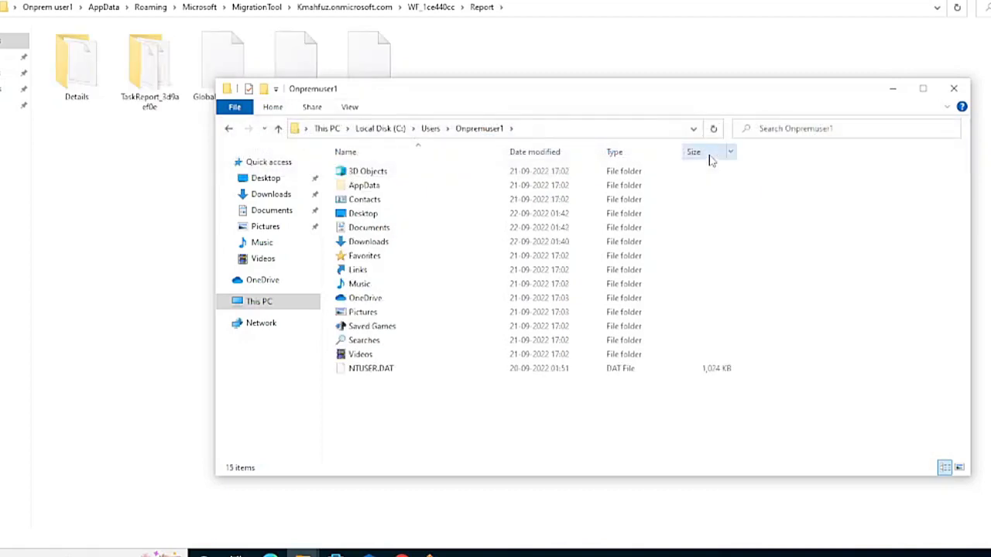
pyautogui.click(955, 90)
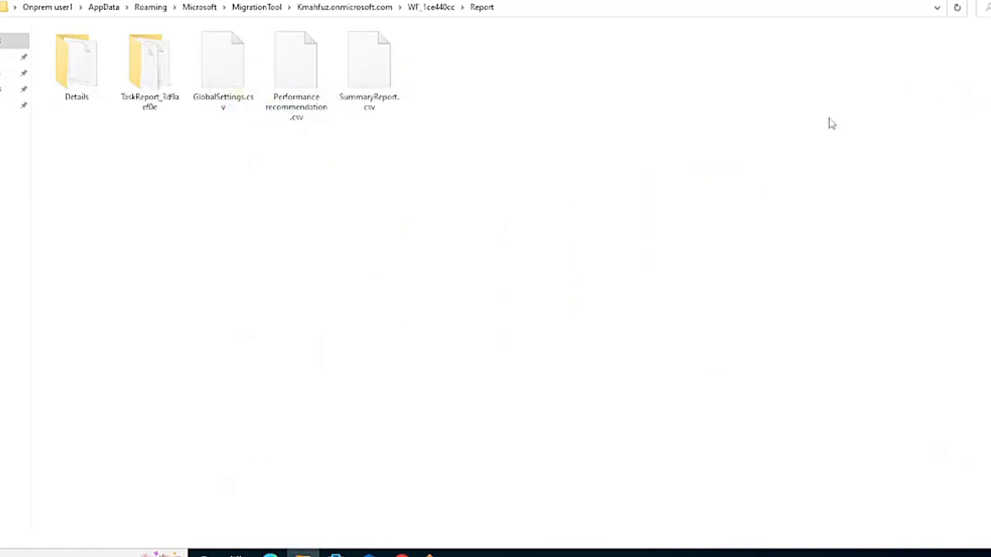
pyautogui.click(431, 553)
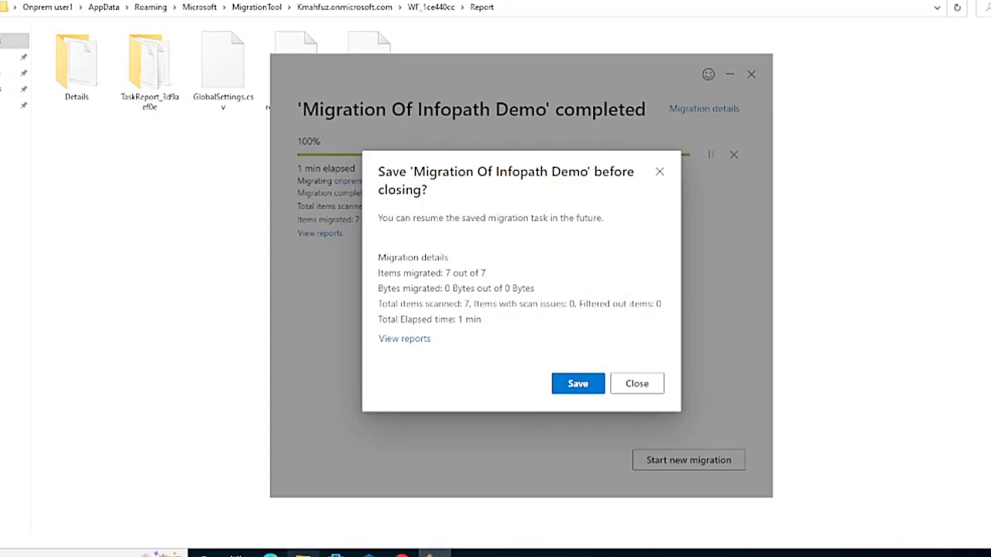
pyautogui.click(302, 554)
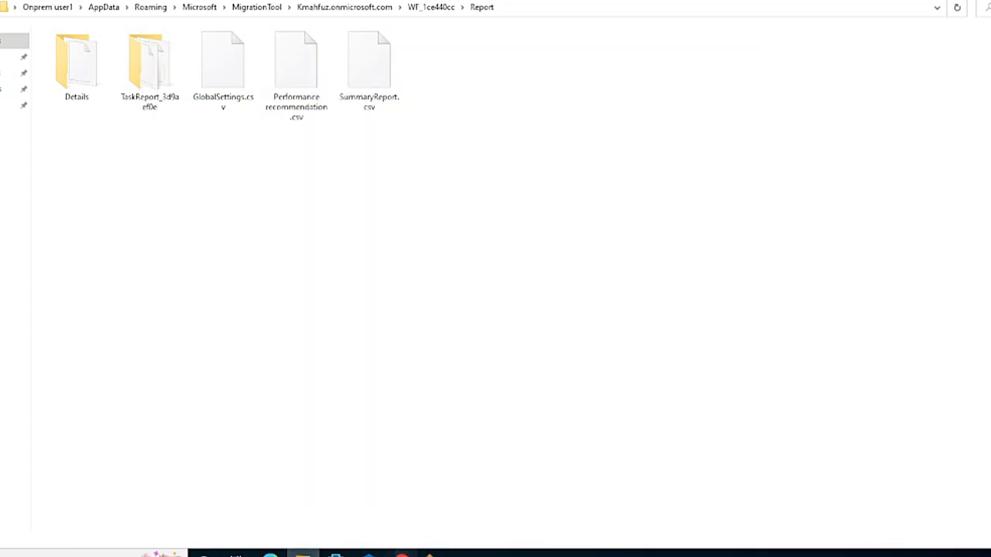
# Step: Browse the upload picker to AppData > Roaming > Microsoft > MigrationTool > WF_1ce440cc > Report
pyautogui.moveTo(402, 553)
pyautogui.click(475, 511)
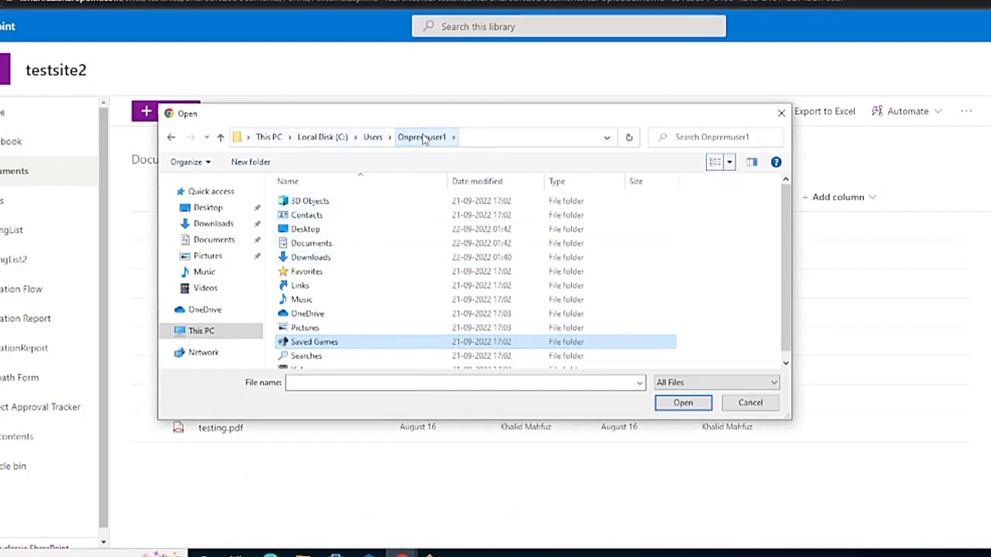
pyautogui.click(372, 137)
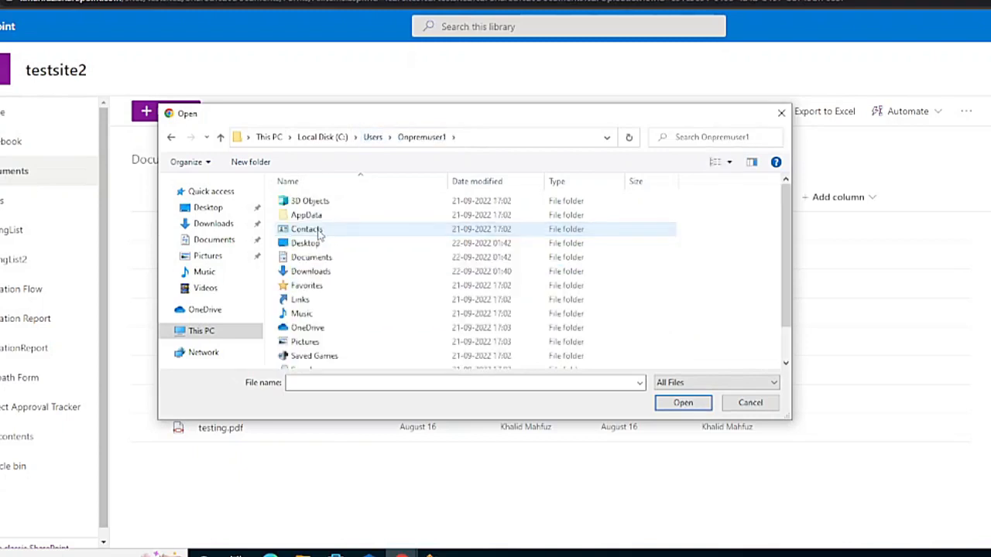
pyautogui.doubleClick(314, 215)
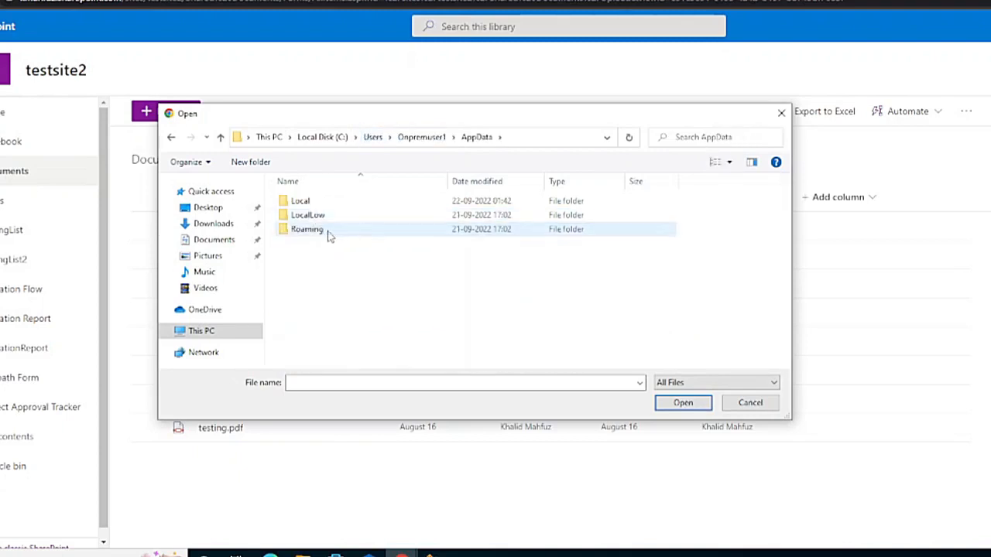
pyautogui.doubleClick(319, 233)
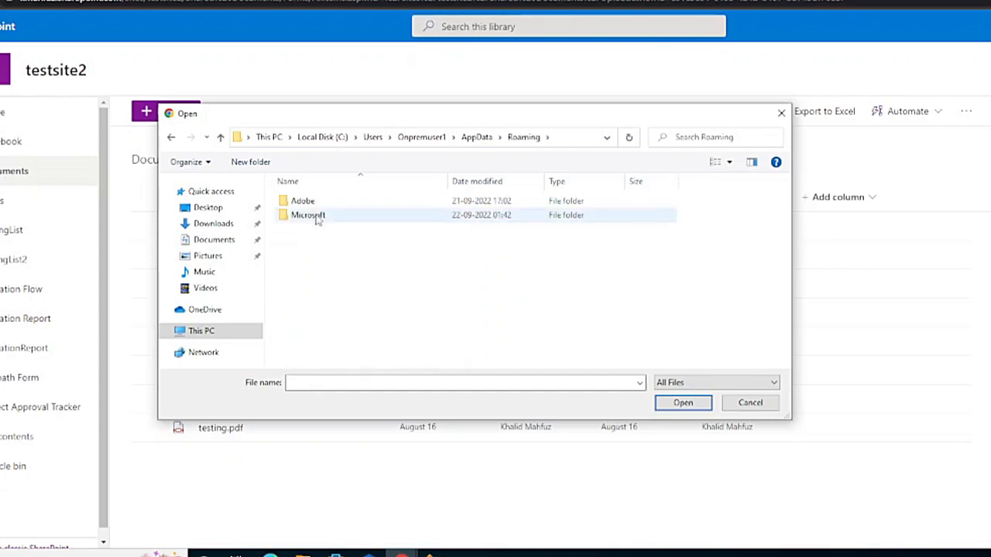
pyautogui.doubleClick(317, 217)
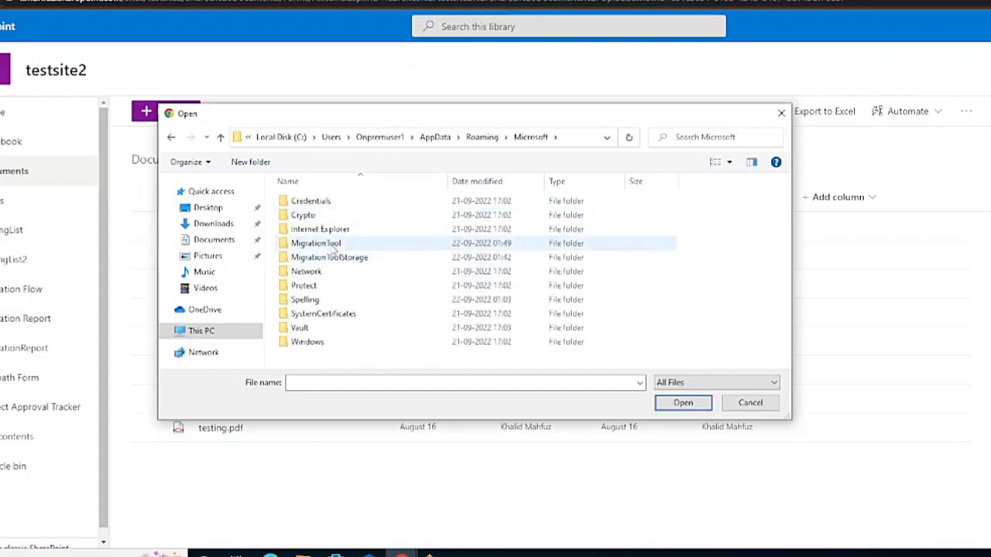
pyautogui.doubleClick(331, 245)
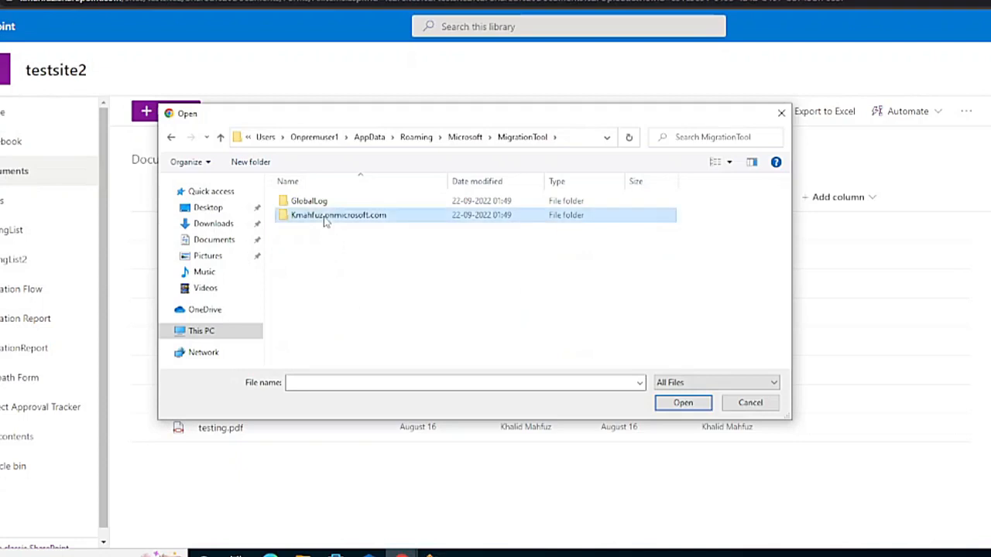
pyautogui.doubleClick(325, 218)
pyautogui.doubleClick(317, 205)
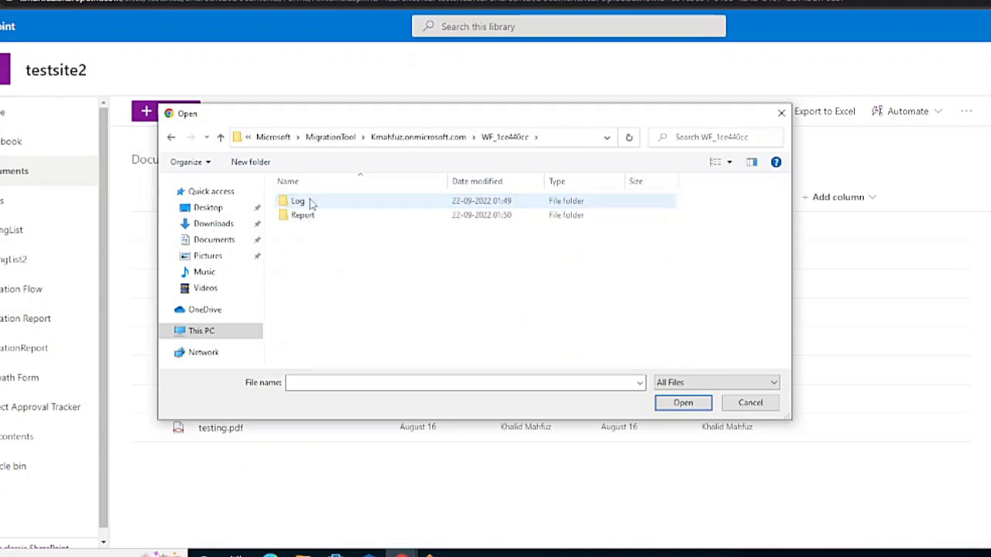
pyautogui.doubleClick(330, 219)
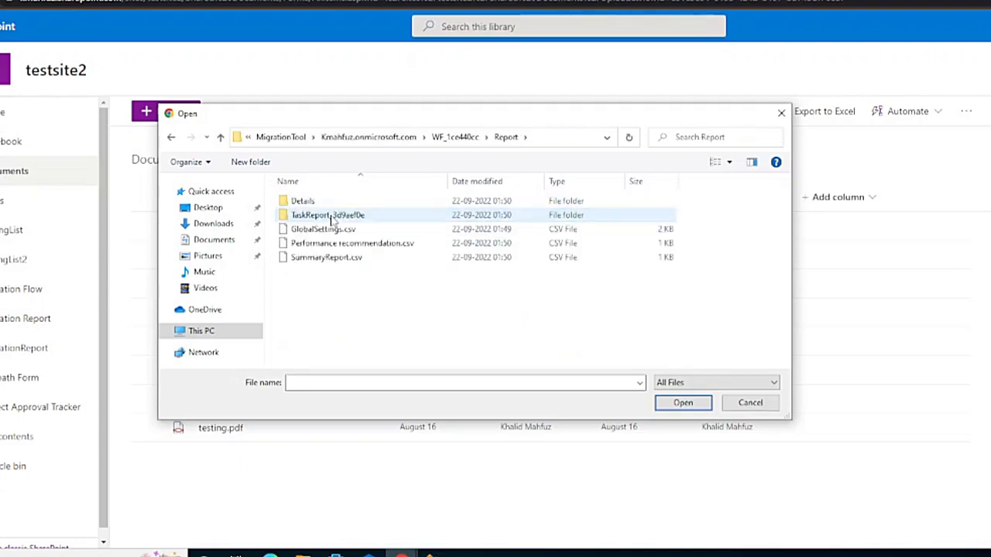
# Step: Upload GlobalSettings.csv, Performance recommendation.csv and SummaryReport.csv, then open Performance recommendation and GlobalSettings
pyautogui.click(327, 230)
pyautogui.keyDown('ctrl'); pyautogui.click(341, 243); pyautogui.keyUp('ctrl')
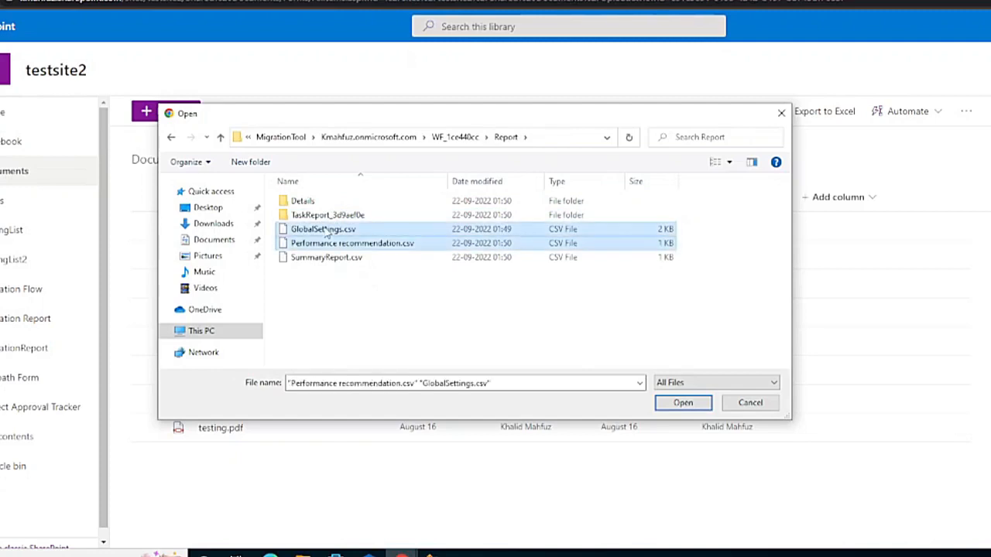
pyautogui.keyDown('ctrl'); pyautogui.click(326, 257); pyautogui.keyUp('ctrl')
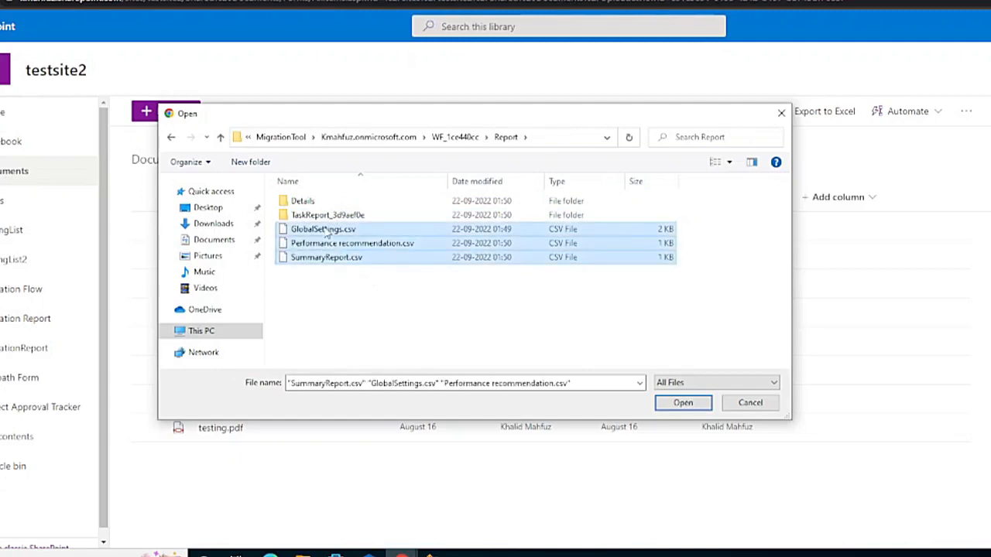
pyautogui.click(683, 404)
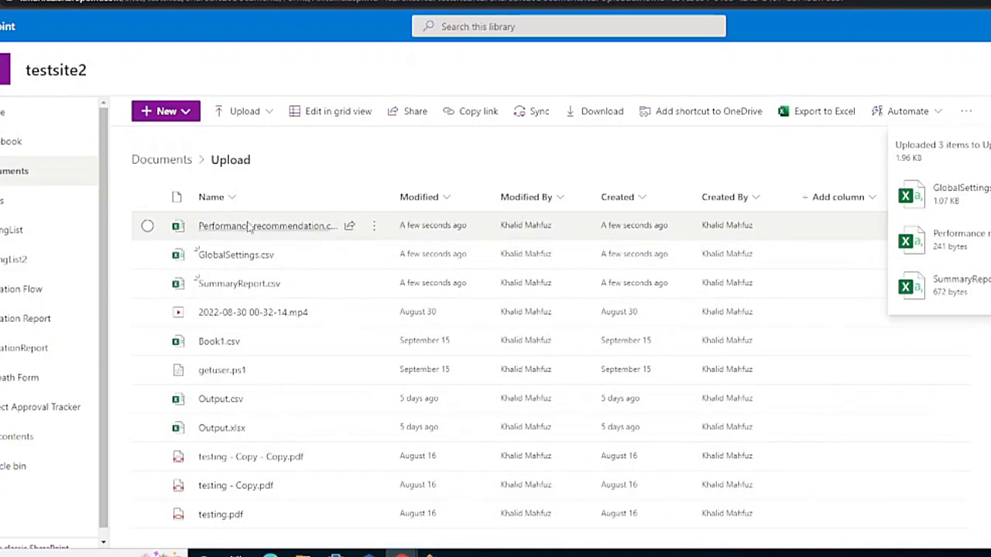
pyautogui.click(249, 226)
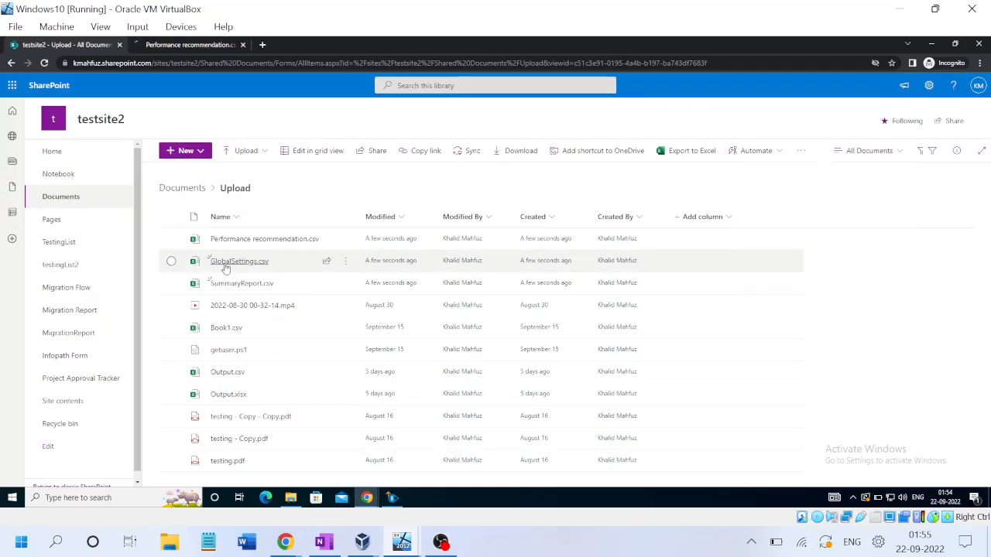
pyautogui.click(223, 261)
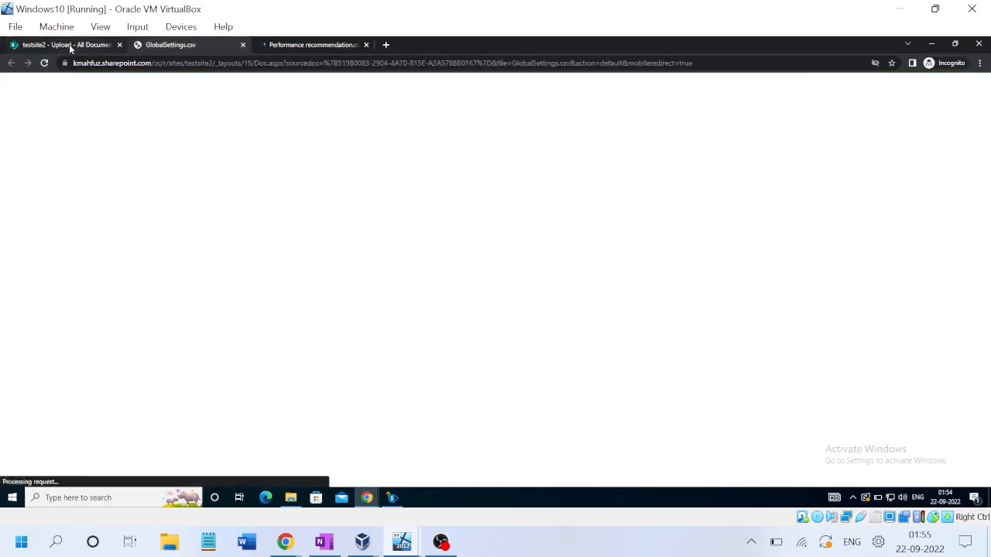
# Step: Open SummaryReport.csv and check the Source, Status (Completed) and Migrated bytes values
pyautogui.click(69, 44)
pyautogui.click(240, 286)
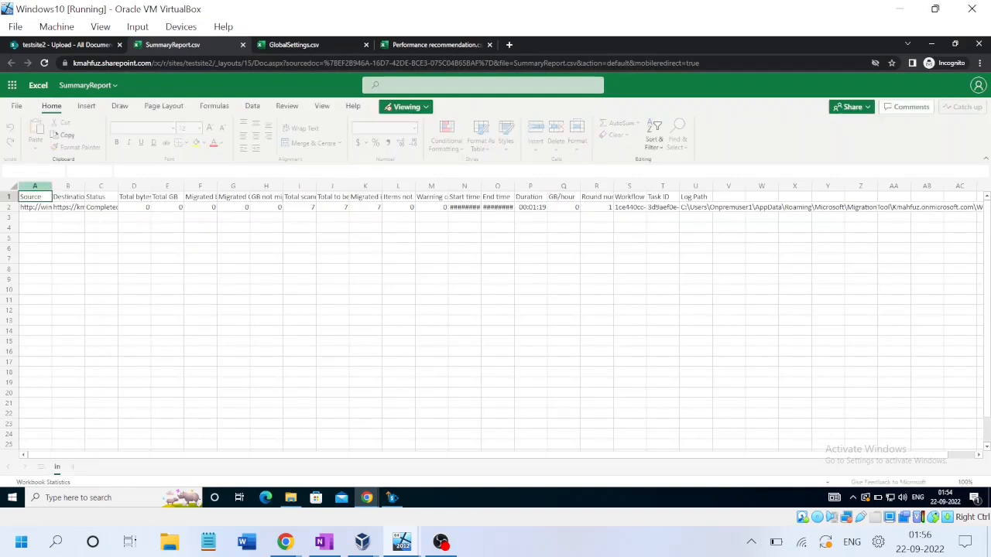
pyautogui.click(36, 209)
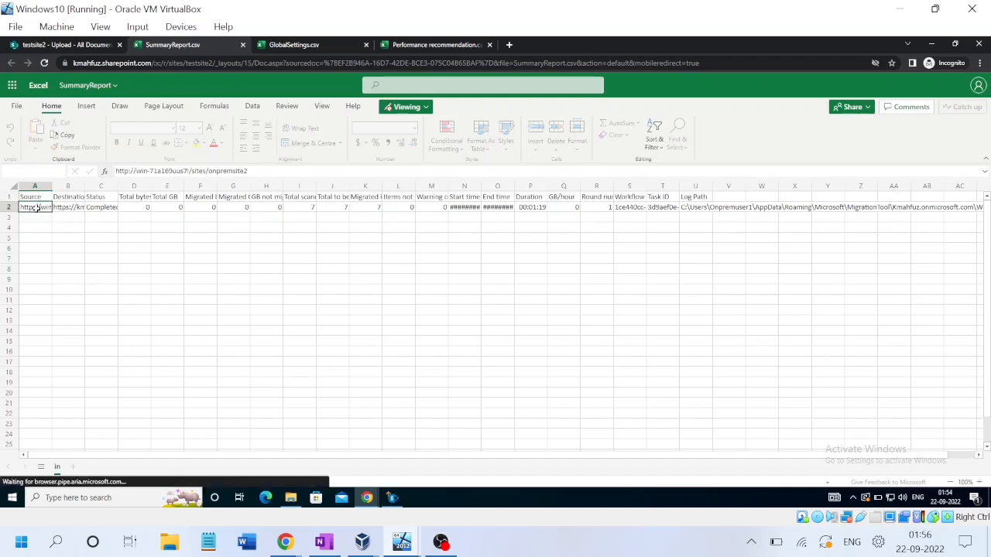
pyautogui.press('Right')
pyautogui.press('Right')
pyautogui.press('Right')
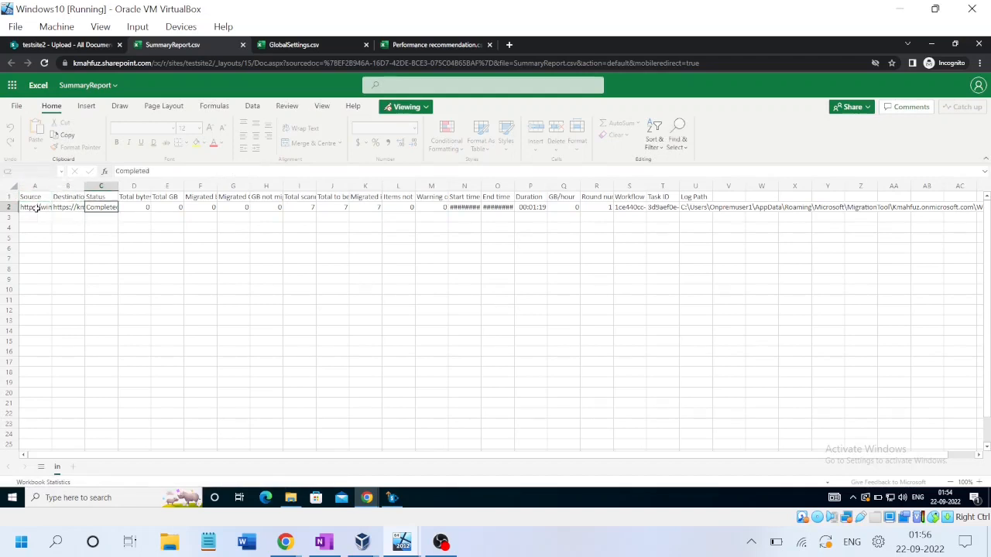
pyautogui.press('Right')
pyautogui.press('Right')
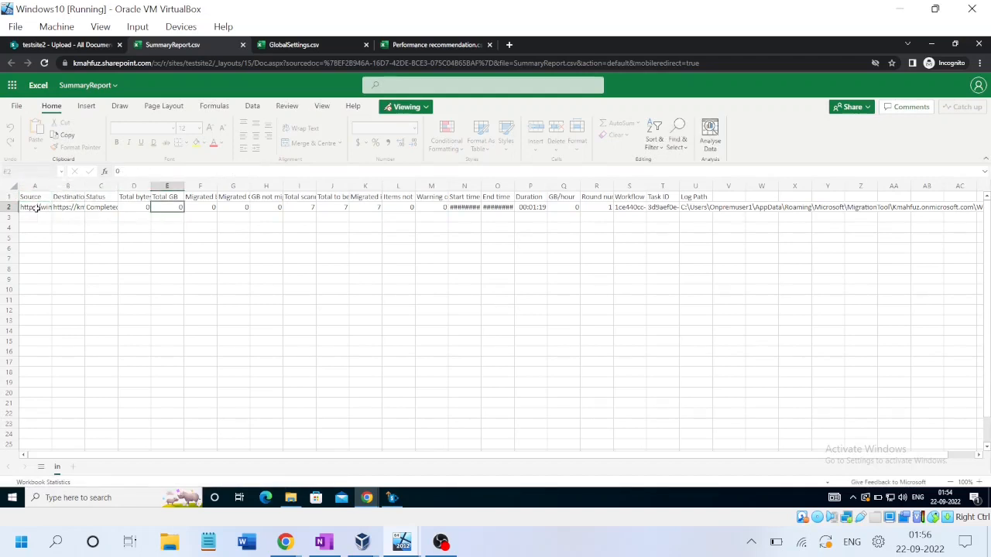
pyautogui.press('Right')
# Step: Read the Migrated bytes, GB not migrated, Total scanned, Total to be migrated and Migrated items headers
pyautogui.press('Up')
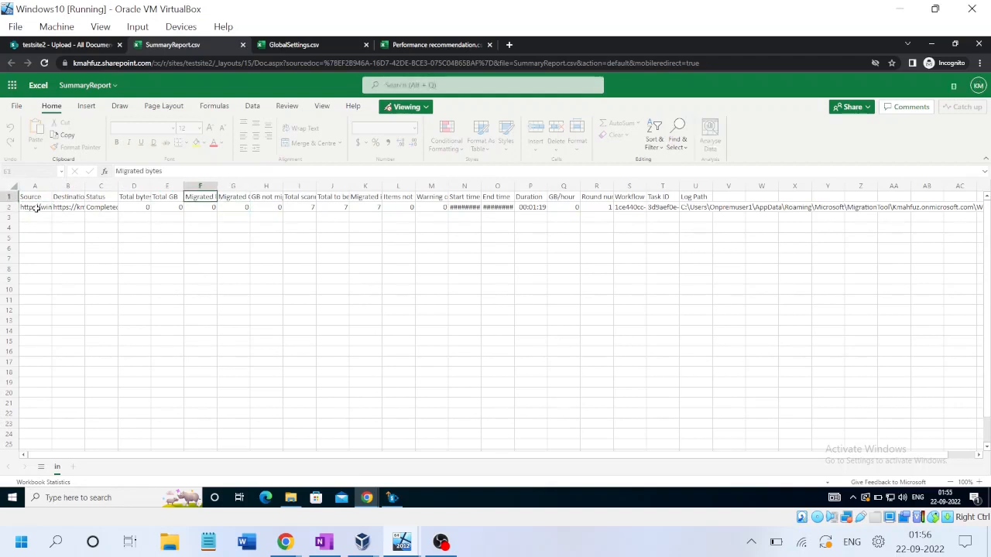
pyautogui.press('Right')
pyautogui.press('Right')
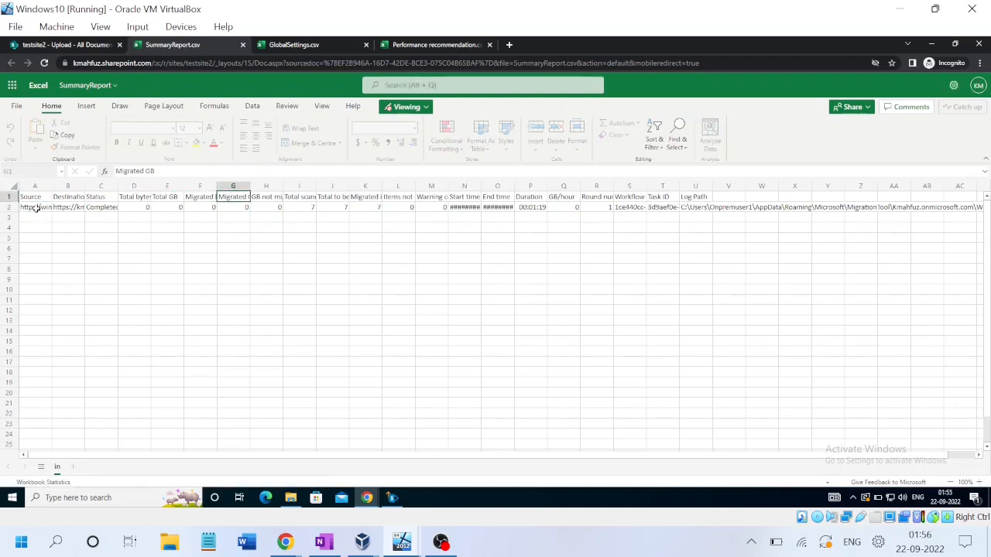
pyautogui.press('Right')
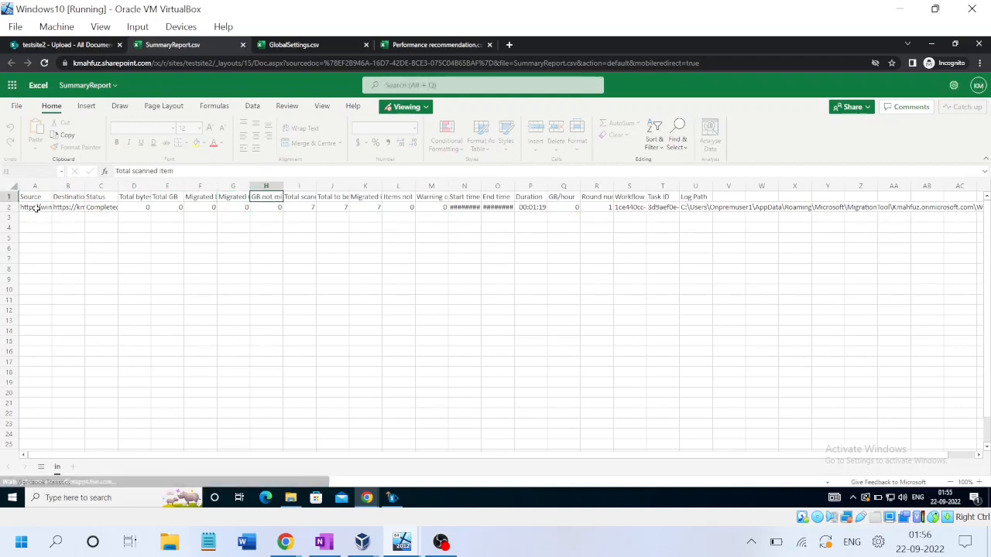
pyautogui.press('Right')
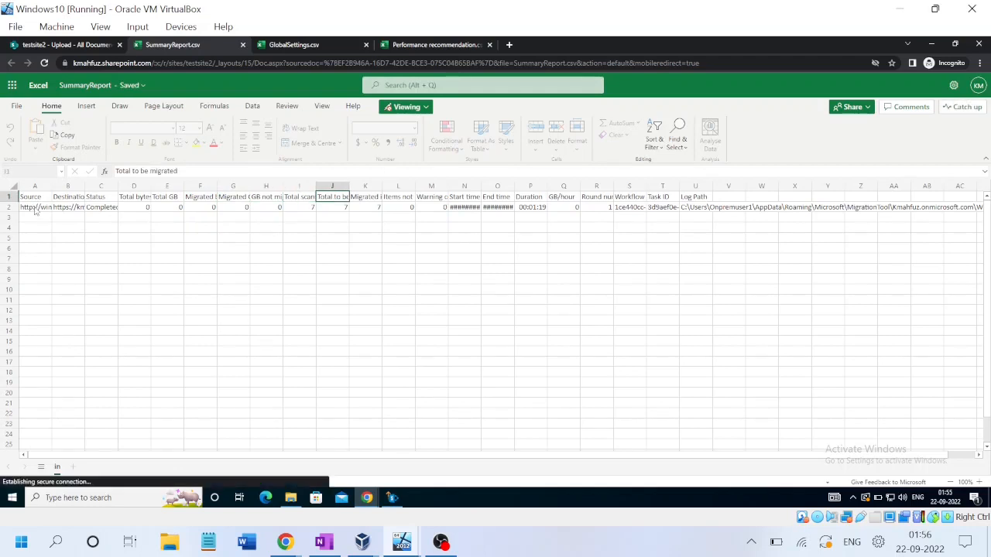
pyautogui.press('Right')
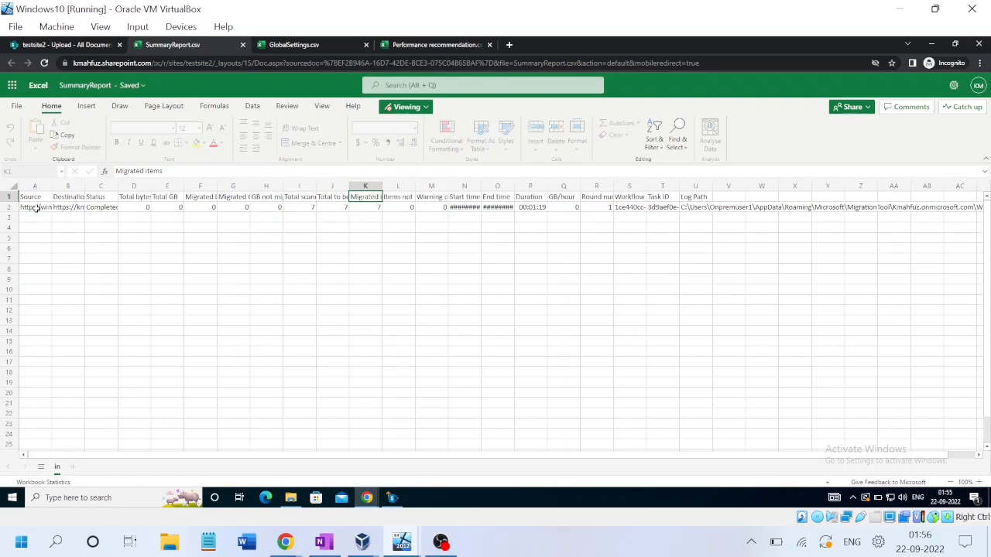
pyautogui.press('Right')
# Step: Check Items not migrated, then the Start time, Duration, Round number and Task ID columns
pyautogui.press('Down')
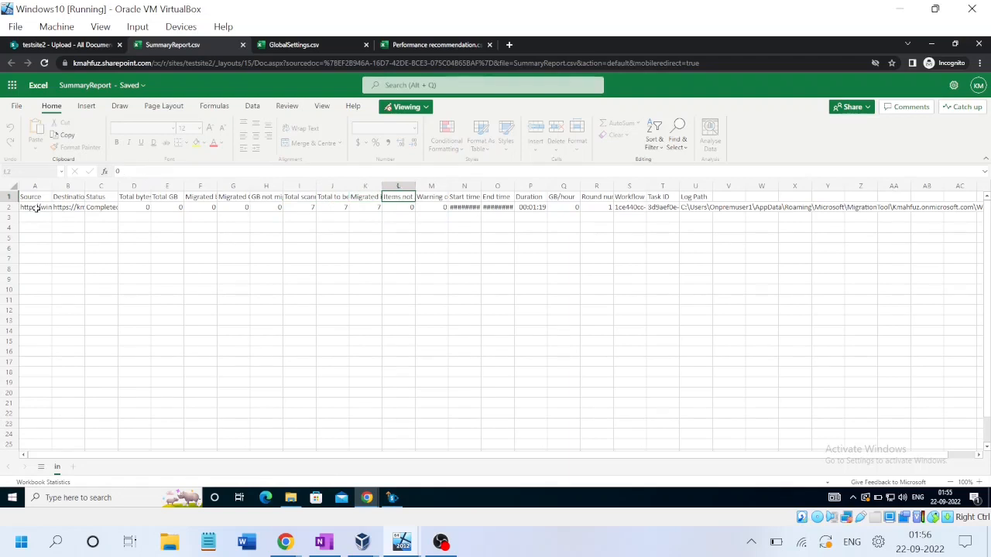
pyautogui.press('Up')
pyautogui.press('Right')
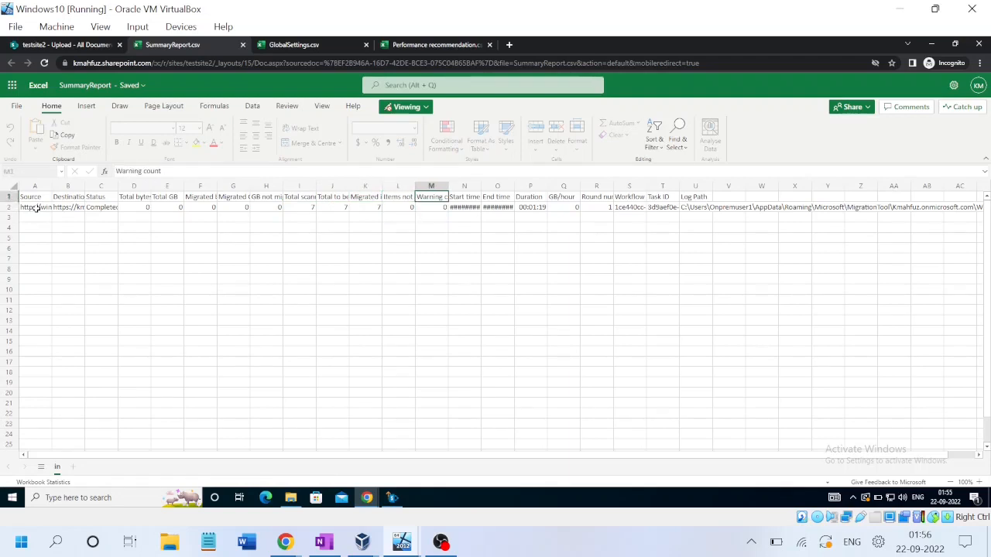
pyautogui.press('Right')
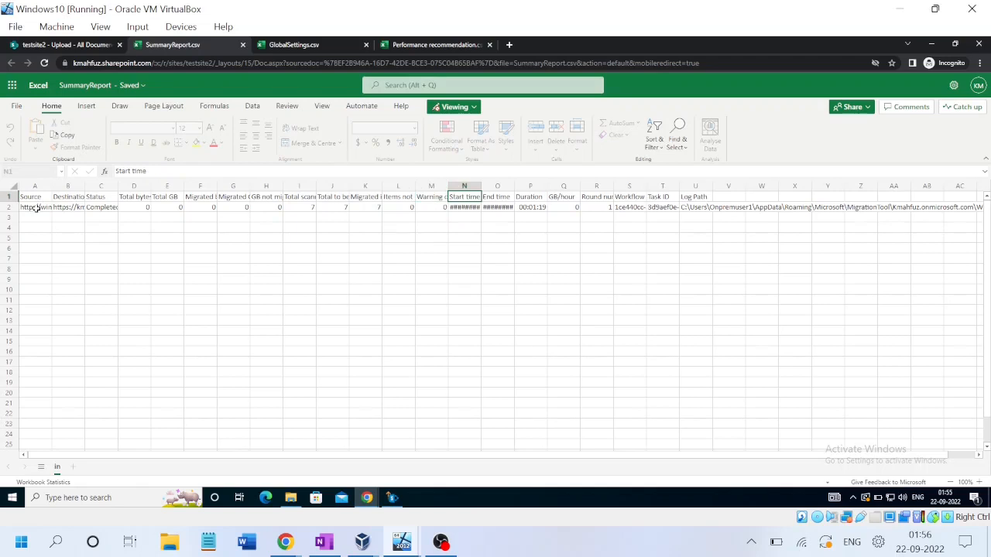
pyautogui.press('Right')
pyautogui.press('Right')
pyautogui.press('Right')
pyautogui.press('Right')
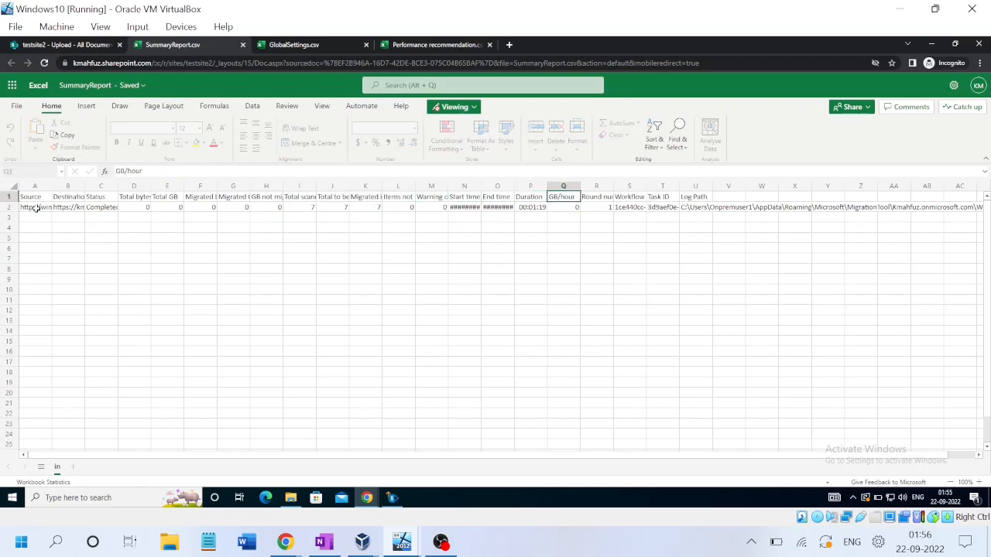
pyautogui.press('Right')
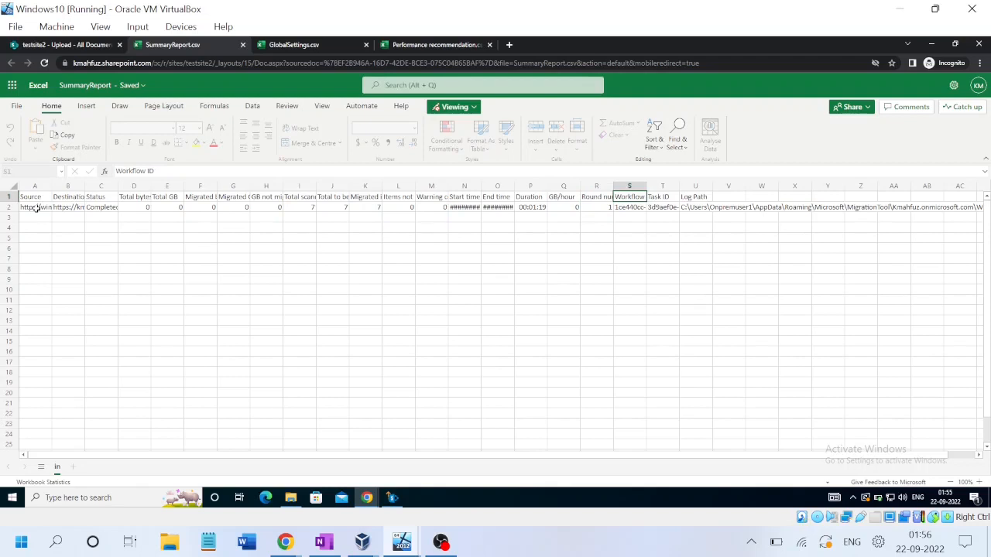
pyautogui.press('Right')
pyautogui.press('Right')
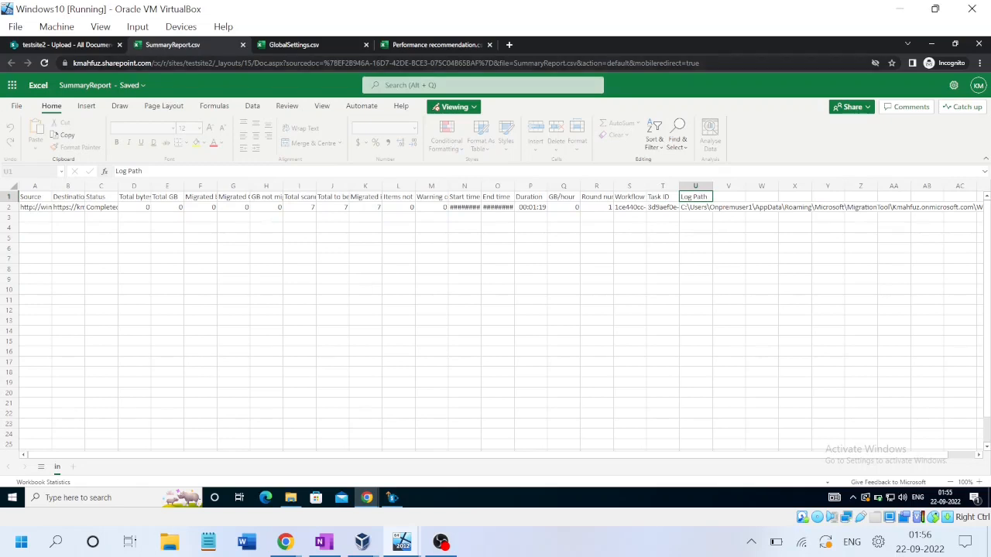
pyautogui.click(302, 47)
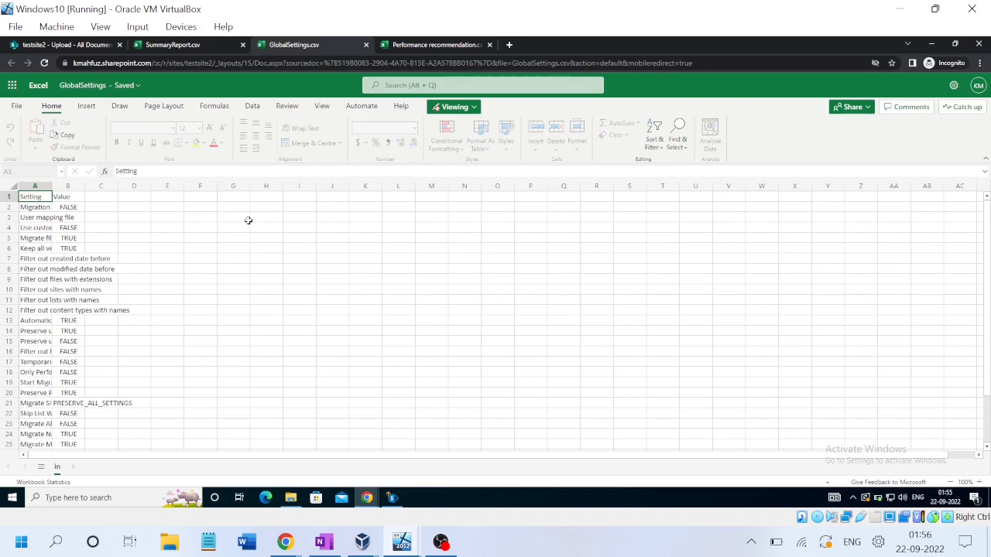
# Step: Review the User mapping file, Use custom Azure storage, Migrate file version history and Keep all versions settings
pyautogui.click(39, 219)
pyautogui.press('Right')
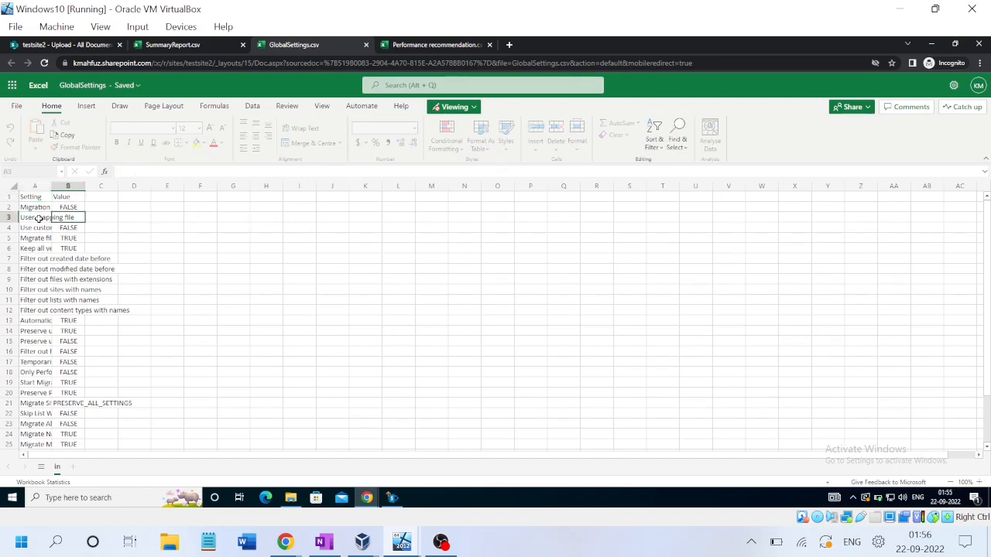
pyautogui.press('Left')
pyautogui.press('Down')
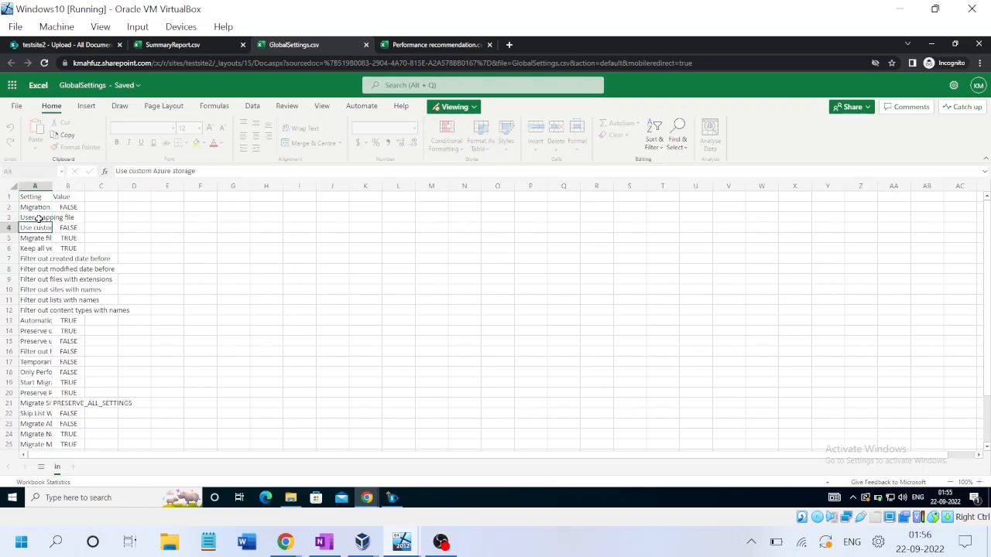
pyautogui.press('Down')
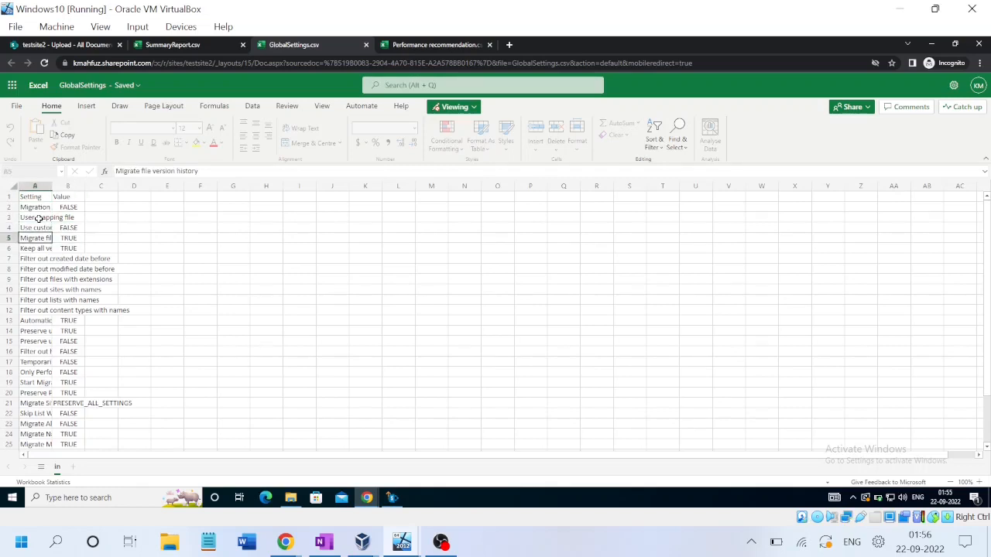
pyautogui.press('Down')
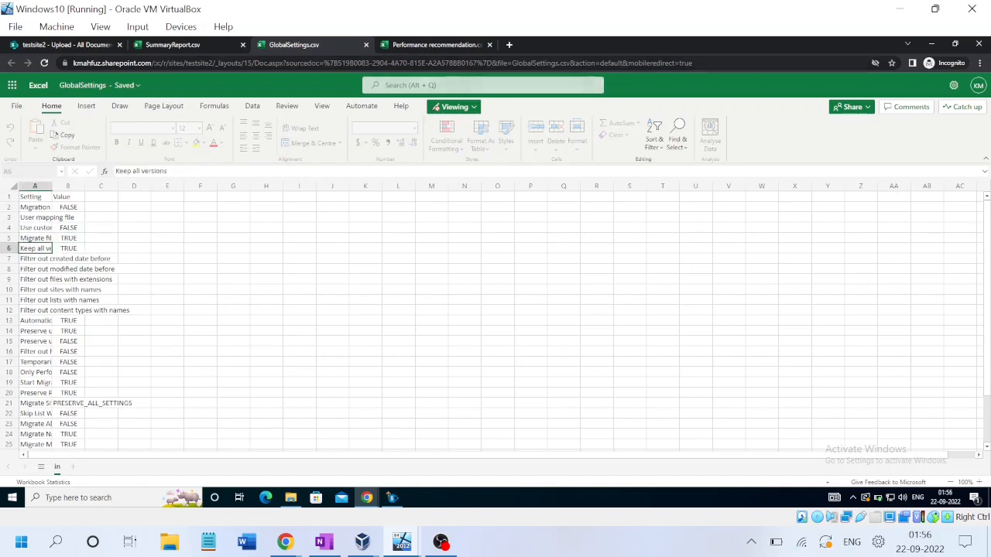
pyautogui.click(442, 45)
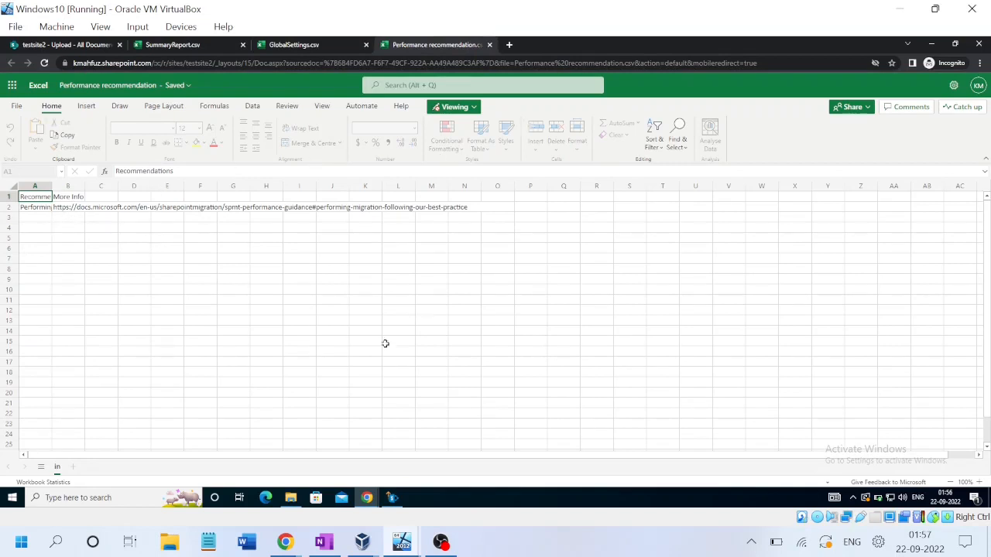
pyautogui.click(290, 498)
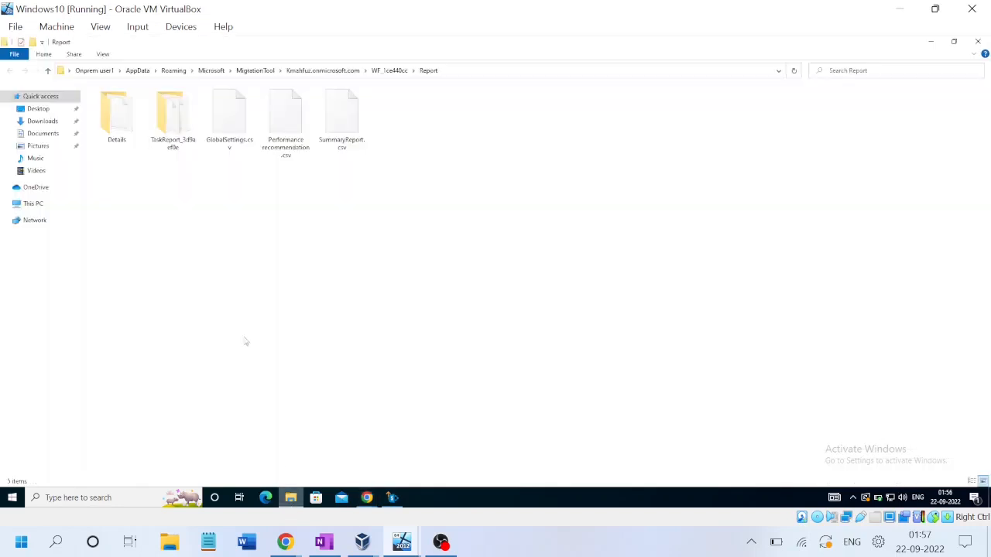
pyautogui.doubleClick(127, 137)
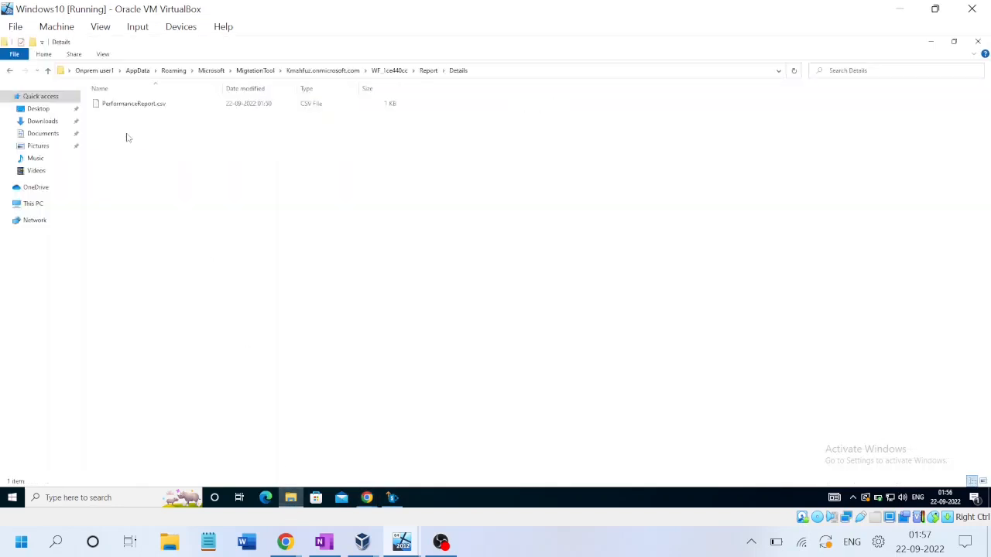
pyautogui.press('BackSpace')
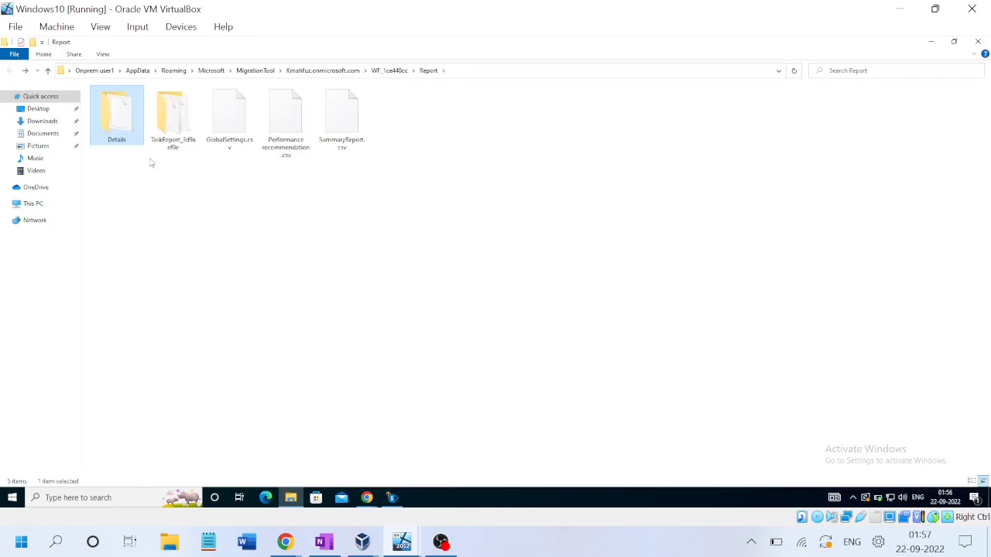
pyautogui.press('Right')
pyautogui.press('Return')
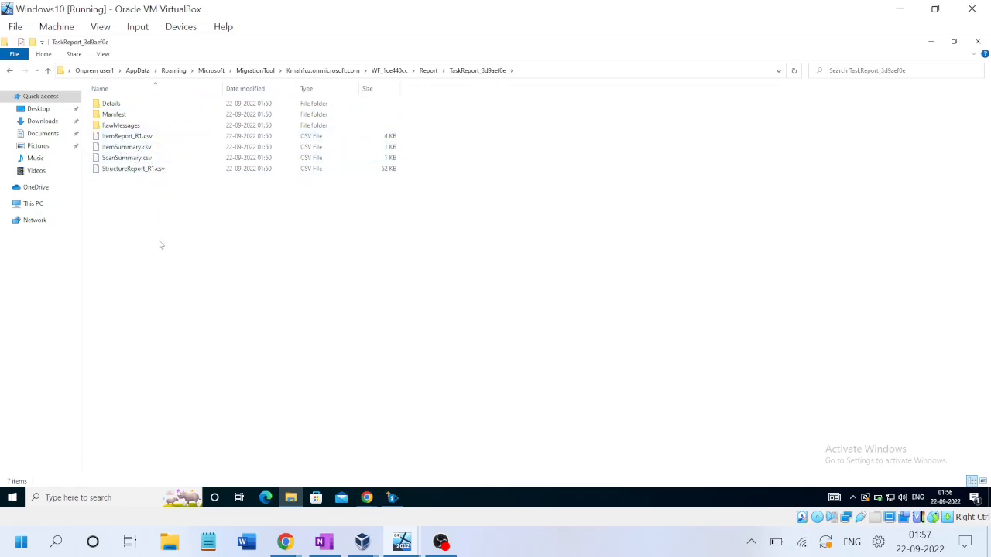
pyautogui.hotkey('alt', 'Tab')
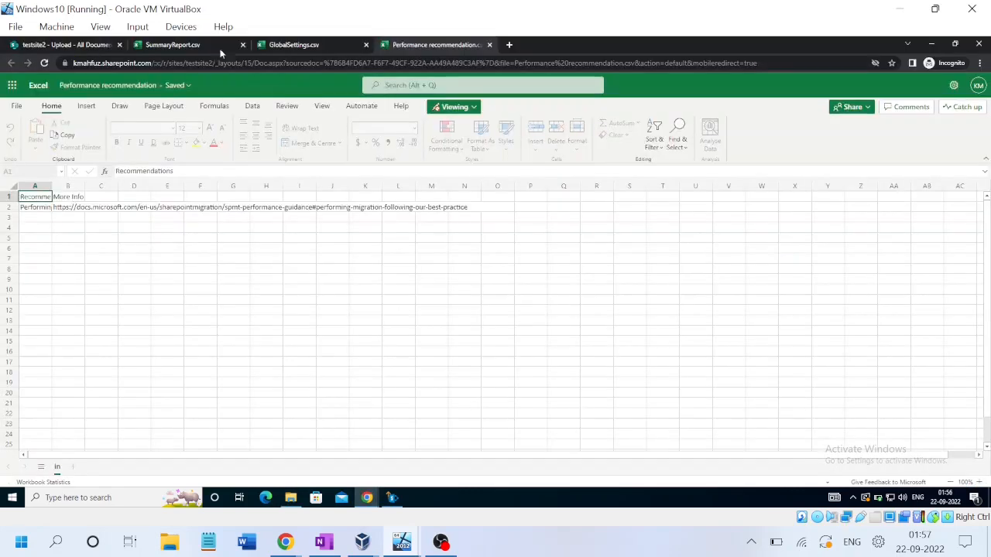
# Step: Return to testsite2's Upload library and start a file upload
pyautogui.click(105, 45)
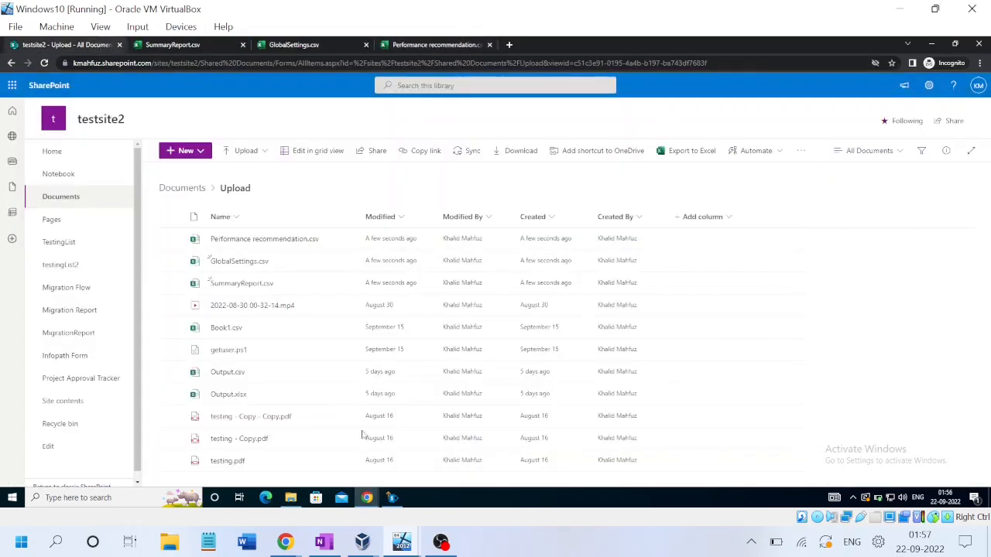
pyautogui.click(286, 543)
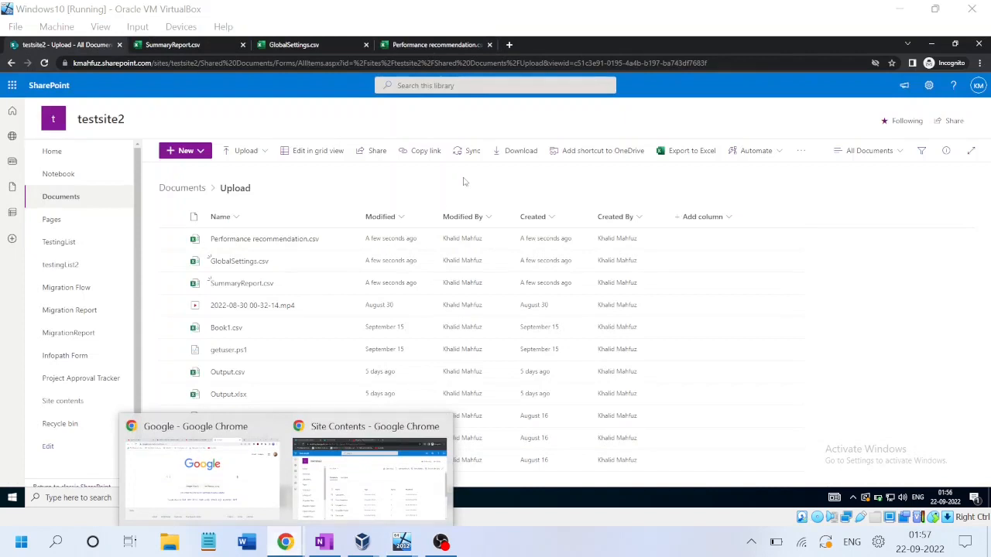
pyautogui.click(265, 152)
pyautogui.click(252, 170)
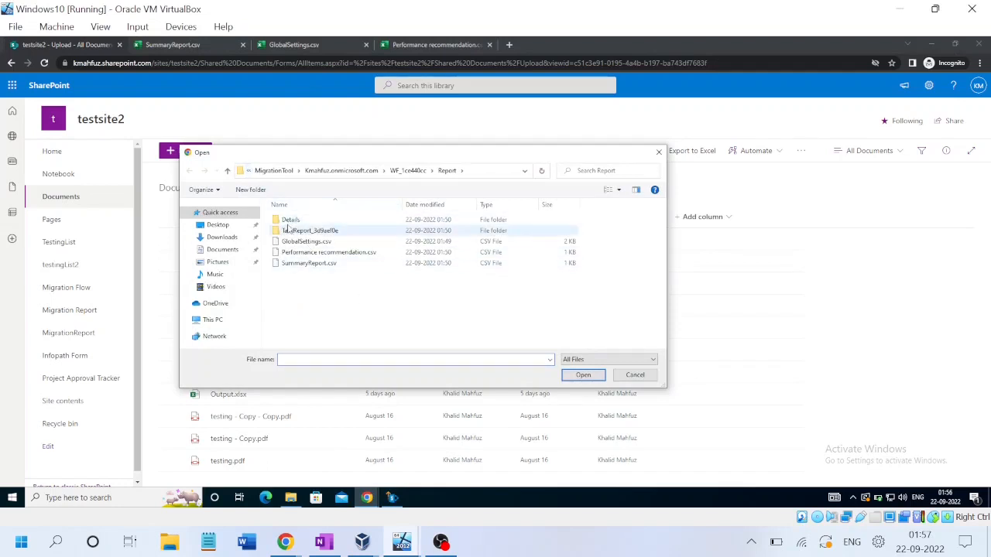
# Step: Upload ItemReport_R1, ItemSummary, ScanSummary and StructureReport_R1 CSVs from the TaskReport_3d9aef0e folder
pyautogui.doubleClick(286, 230)
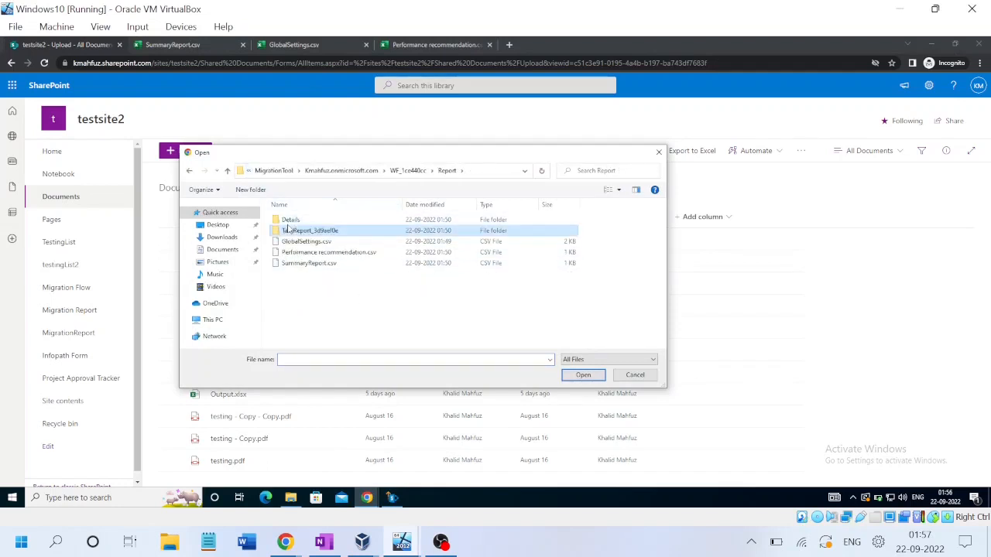
pyautogui.doubleClick(297, 220)
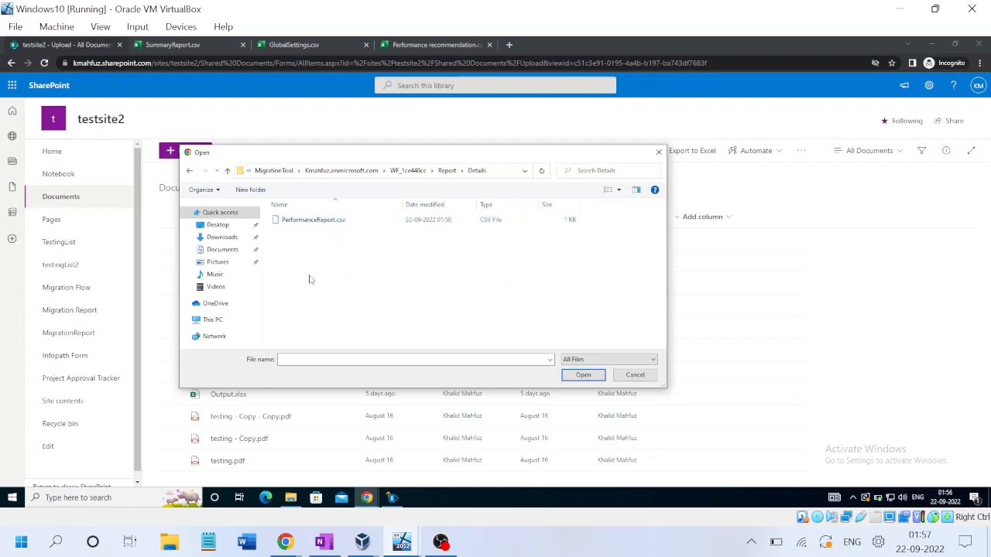
pyautogui.hotkey('alt', 'Up')
pyautogui.press('Down')
pyautogui.press('Return')
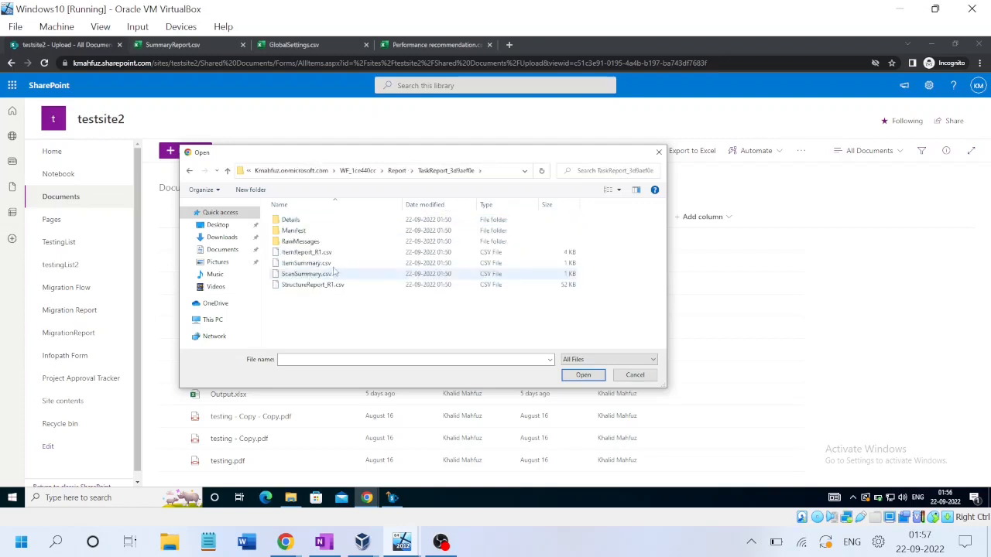
pyautogui.click(324, 253)
pyautogui.hotkey('shift', 'Down')
pyautogui.hotkey('shift', 'Down')
pyautogui.hotkey('shift', 'Down')
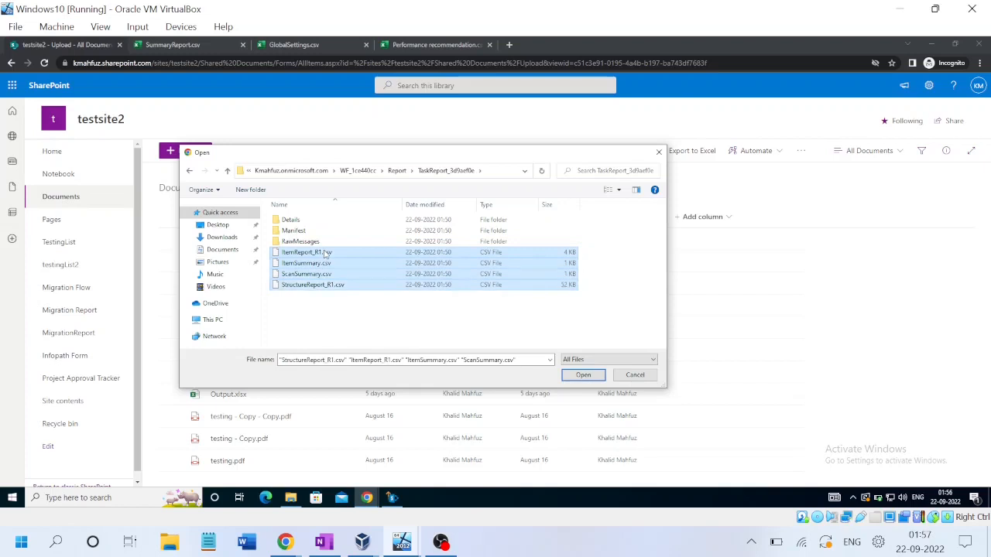
pyautogui.press('Return')
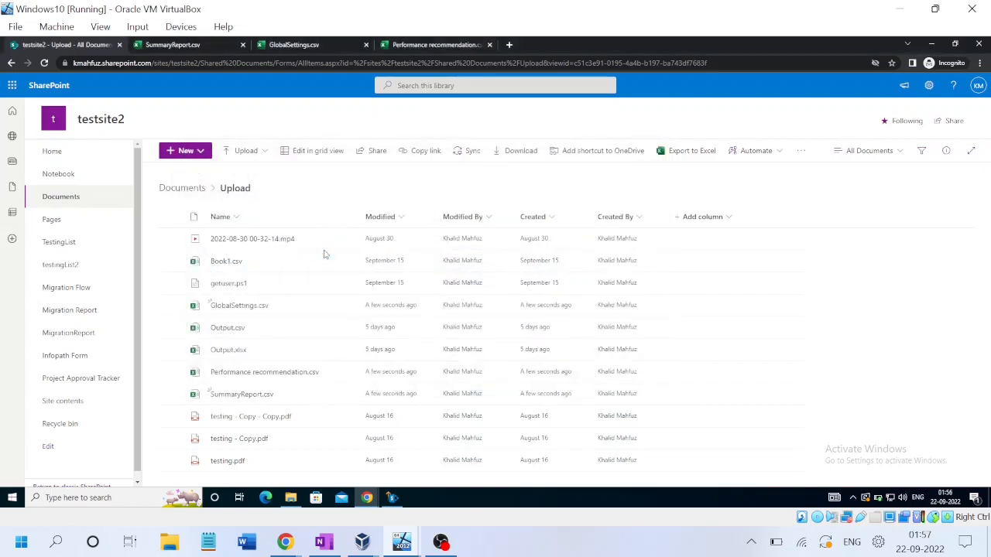
# Step: Reload Site contents, open the Infopath Form SPMT library to review its XML forms, then return to the VM
pyautogui.moveTo(294, 546)
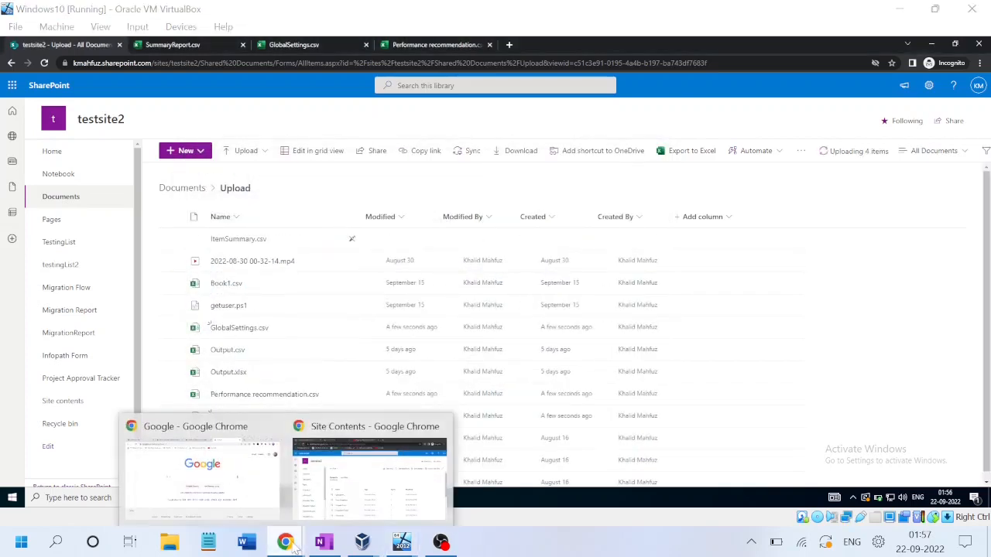
pyautogui.click(338, 486)
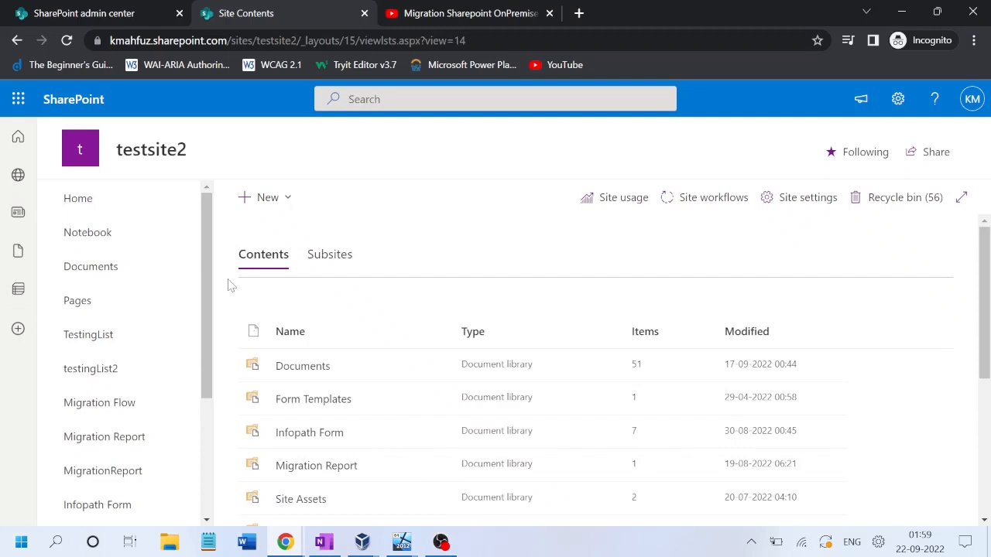
pyautogui.click(67, 40)
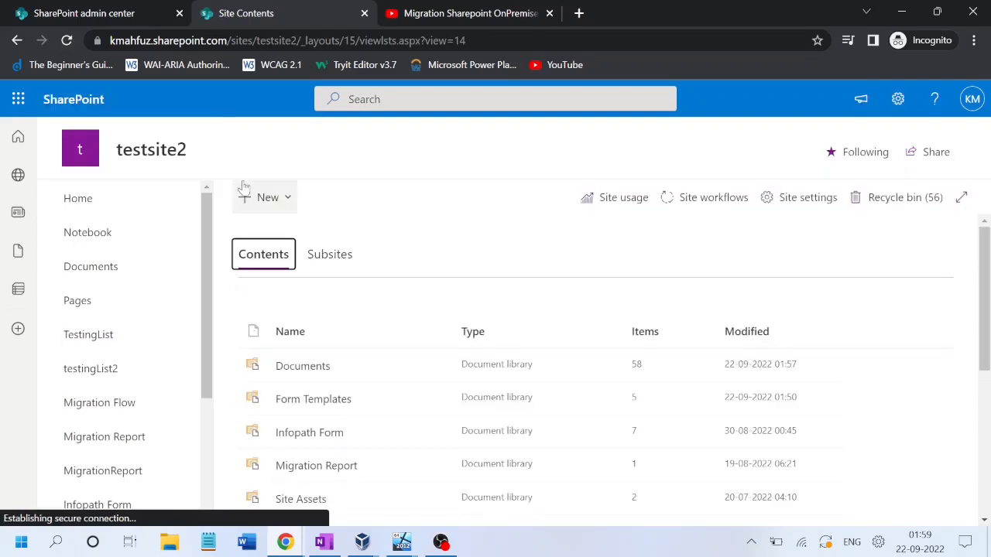
pyautogui.moveTo(206, 243); pyautogui.dragTo(198, 353)
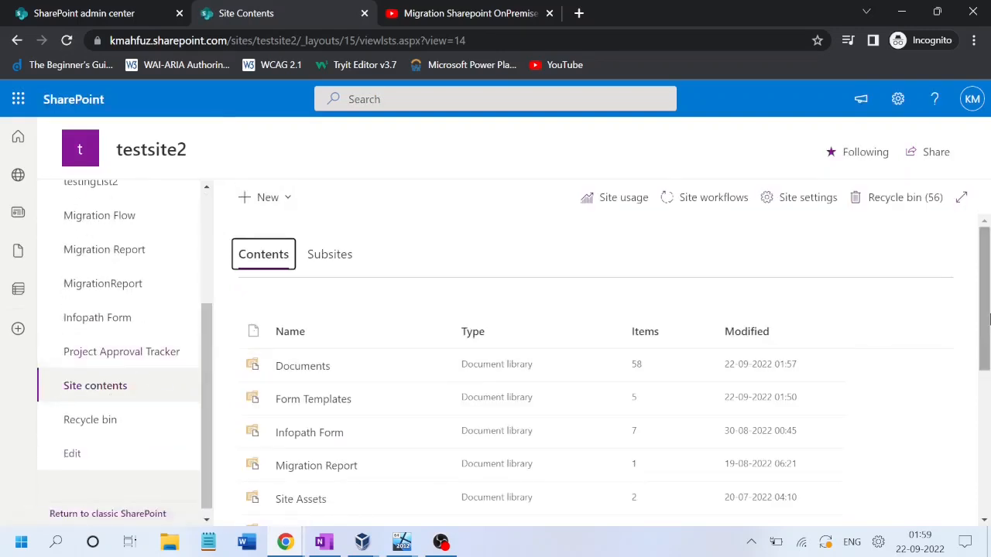
pyautogui.moveTo(989, 319); pyautogui.dragTo(989, 462)
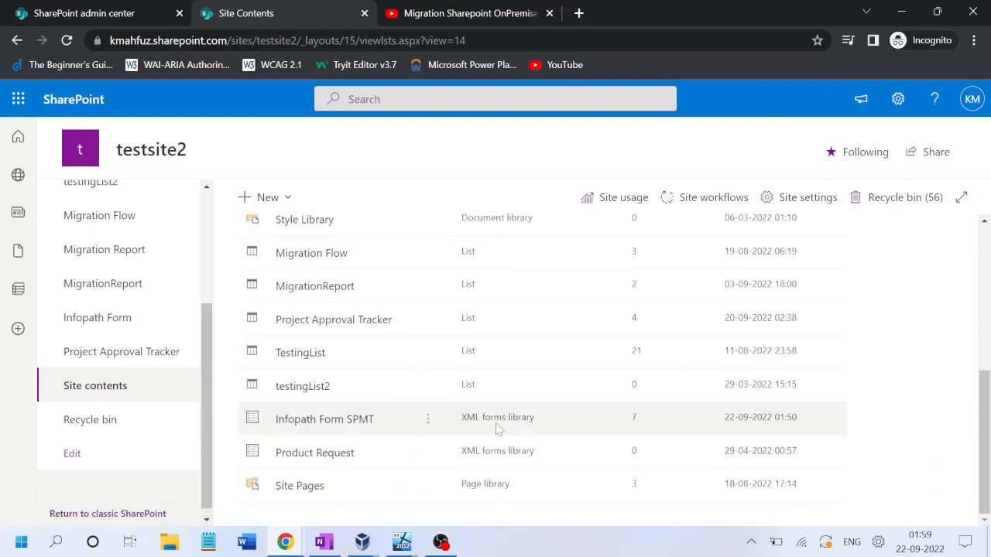
pyautogui.click(323, 430)
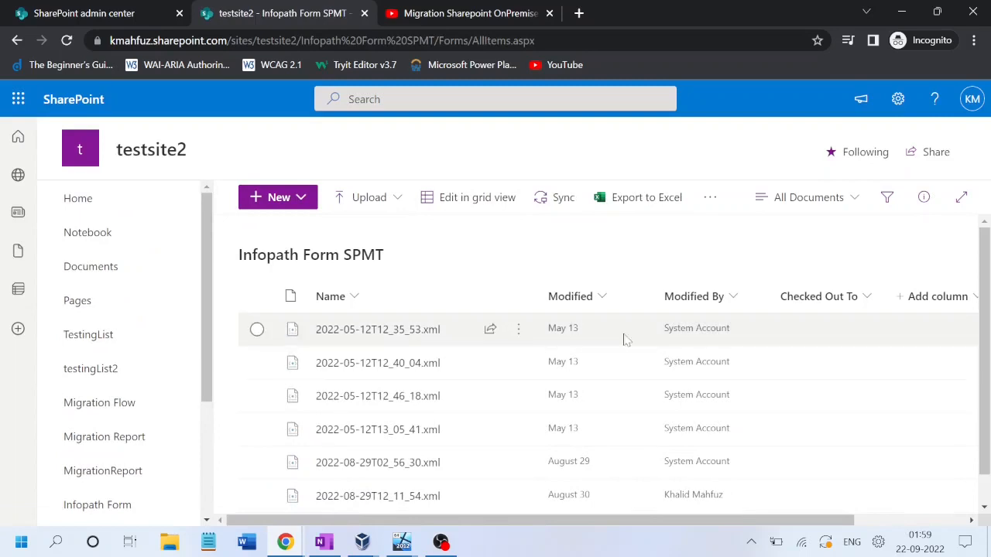
pyautogui.scroll(-1, 601, 325)
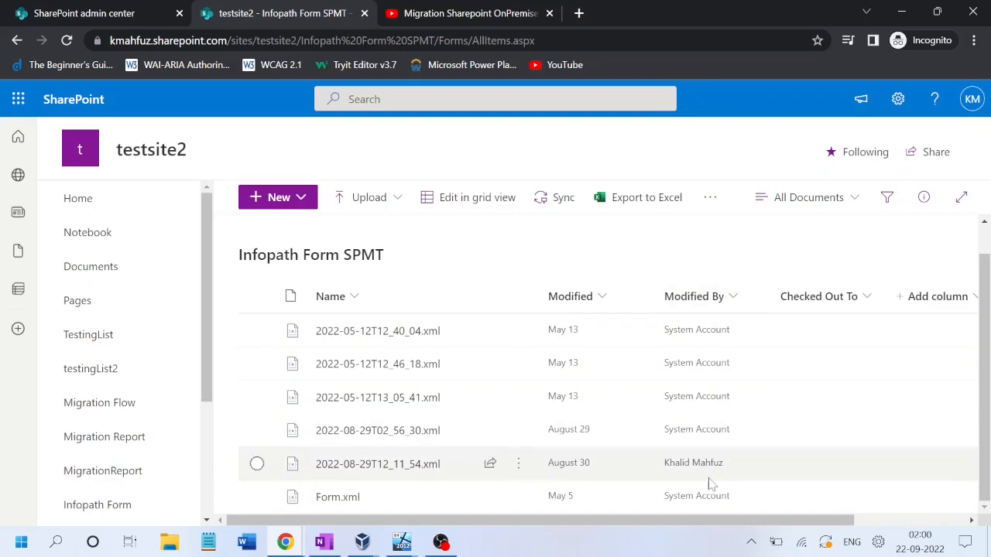
pyautogui.click(401, 543)
pyautogui.click(486, 464)
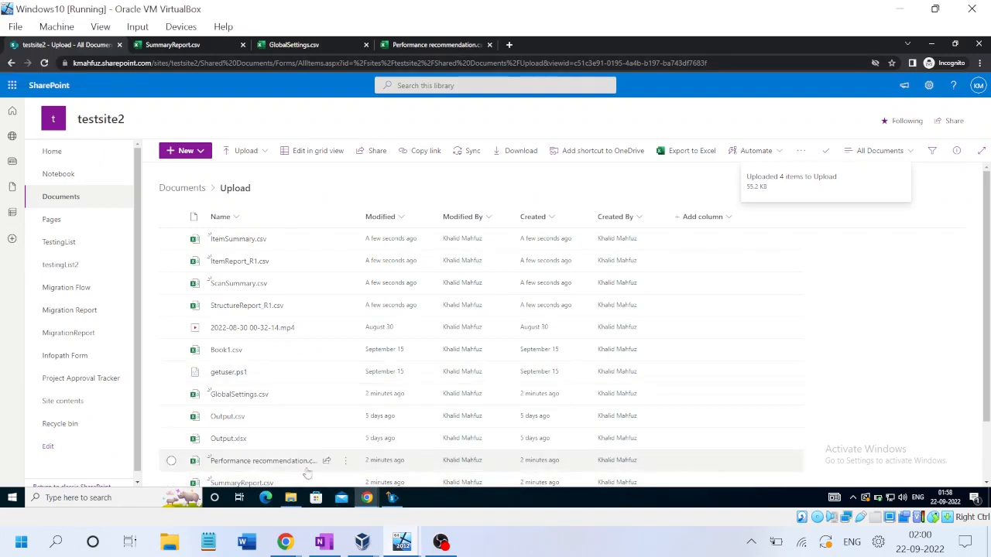
# Step: Open onpremsite2's Infopath form library and select the 2022-08-29T12_11_54 form and the Form entry
pyautogui.moveTo(367, 497)
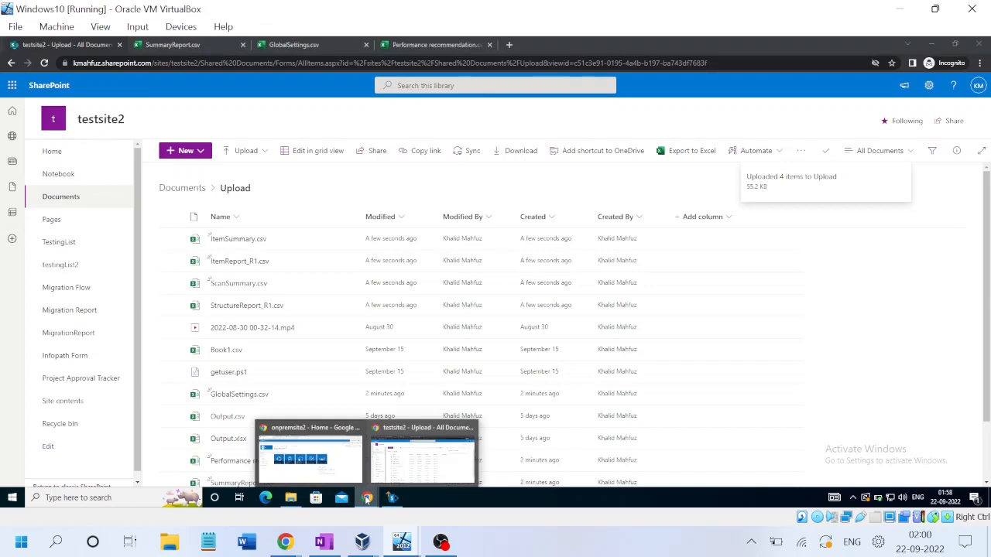
pyautogui.click(322, 463)
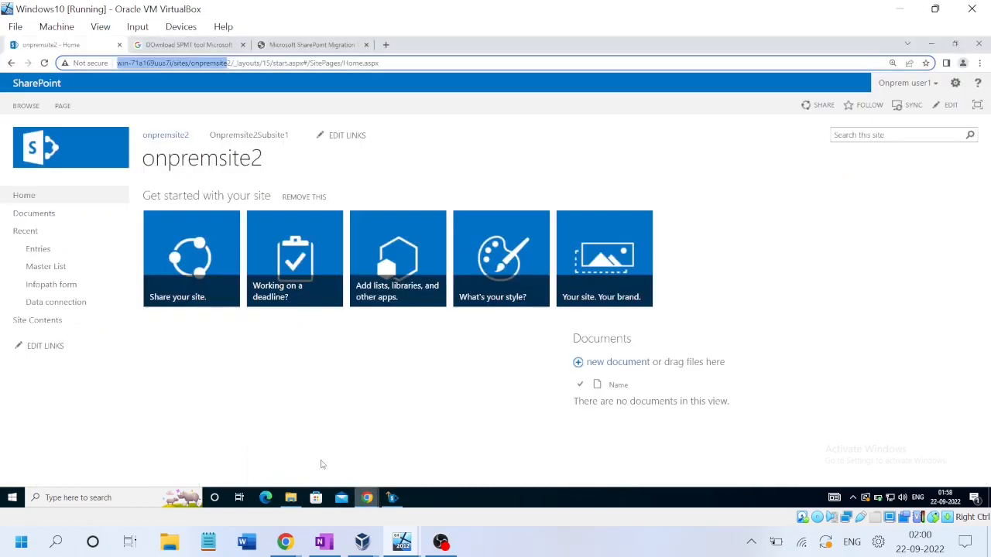
pyautogui.click(44, 286)
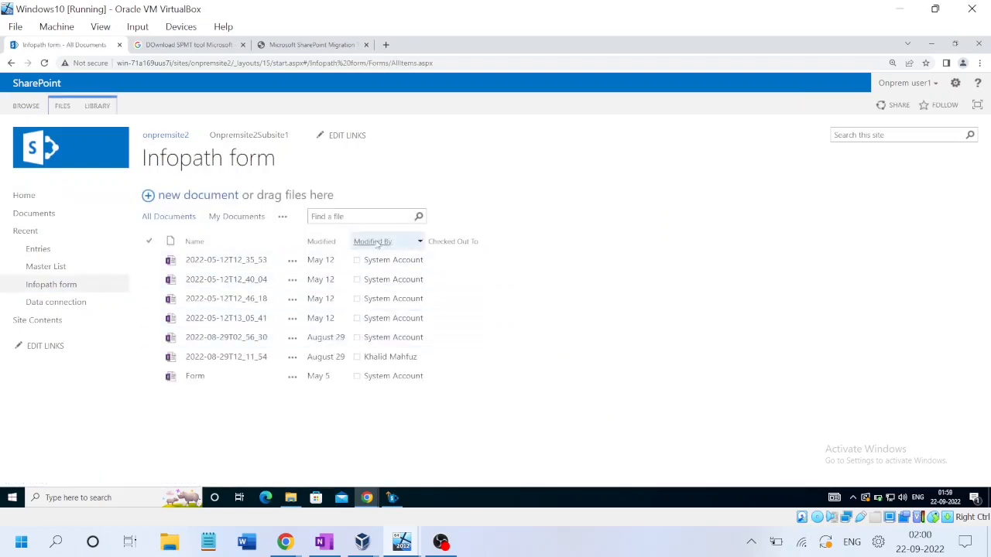
pyautogui.click(318, 357)
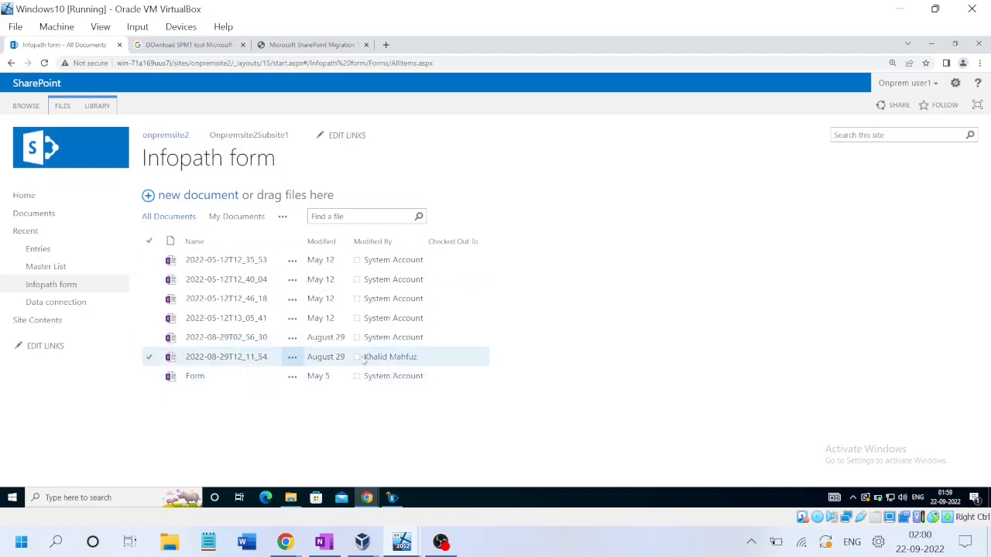
pyautogui.click(329, 375)
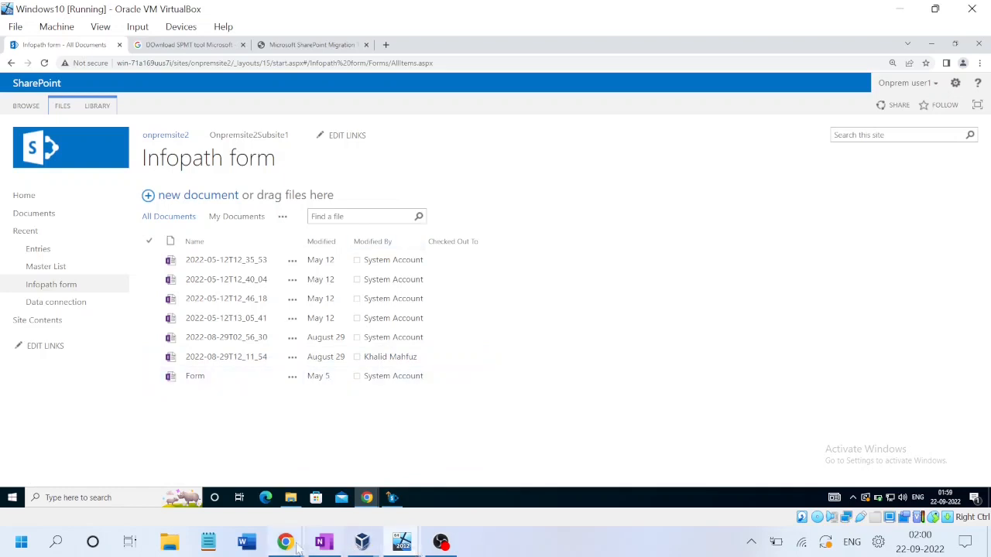
# Step: In the testsite2 window, select all files in the library to confirm '7 selected'
pyautogui.moveTo(285, 542)
pyautogui.click(401, 475)
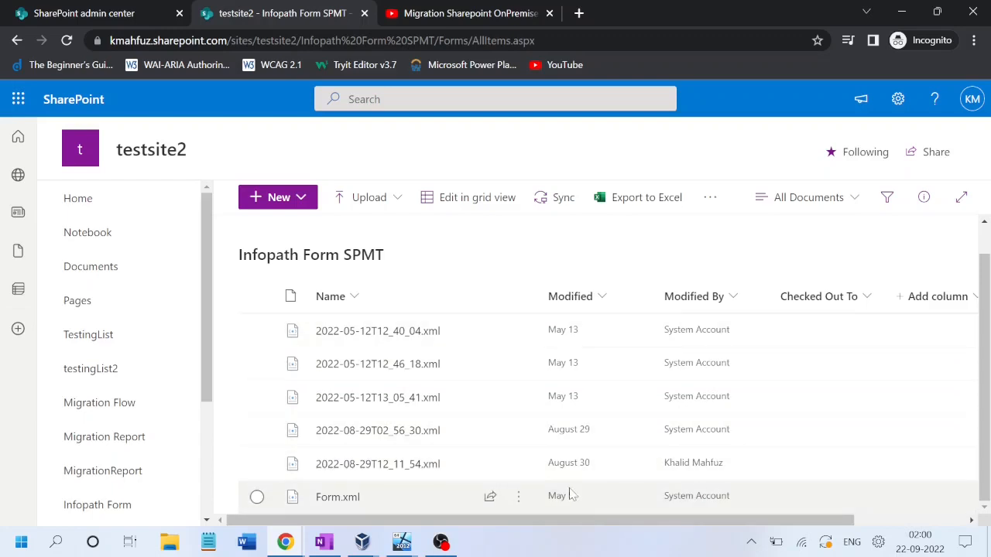
pyautogui.moveTo(989, 368); pyautogui.dragTo(990, 246)
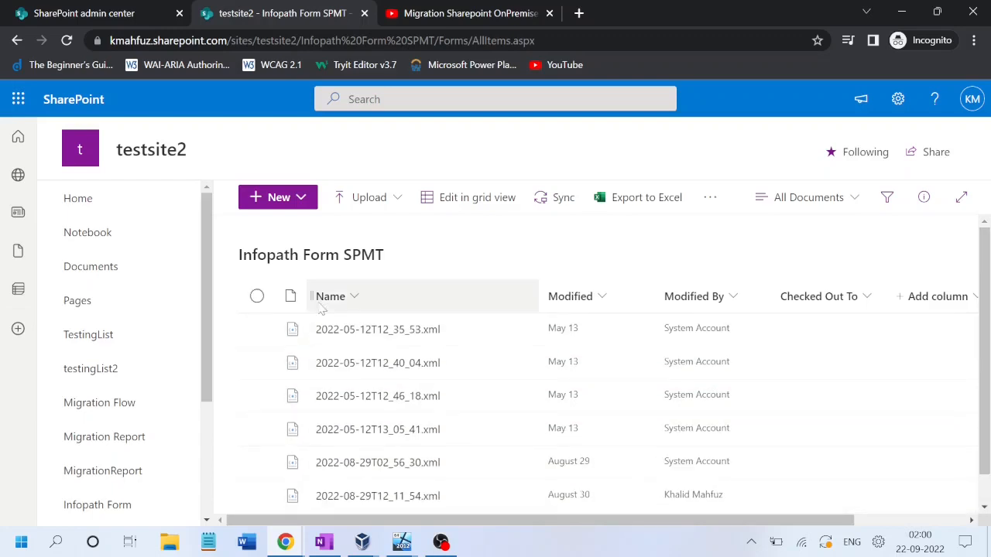
pyautogui.click(257, 299)
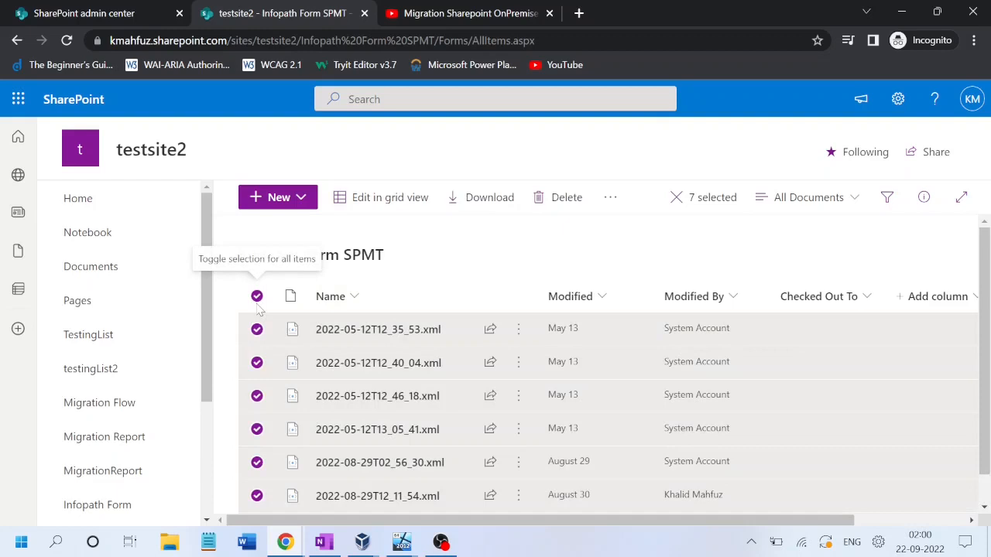
pyautogui.moveTo(990, 378); pyautogui.dragTo(990, 331)
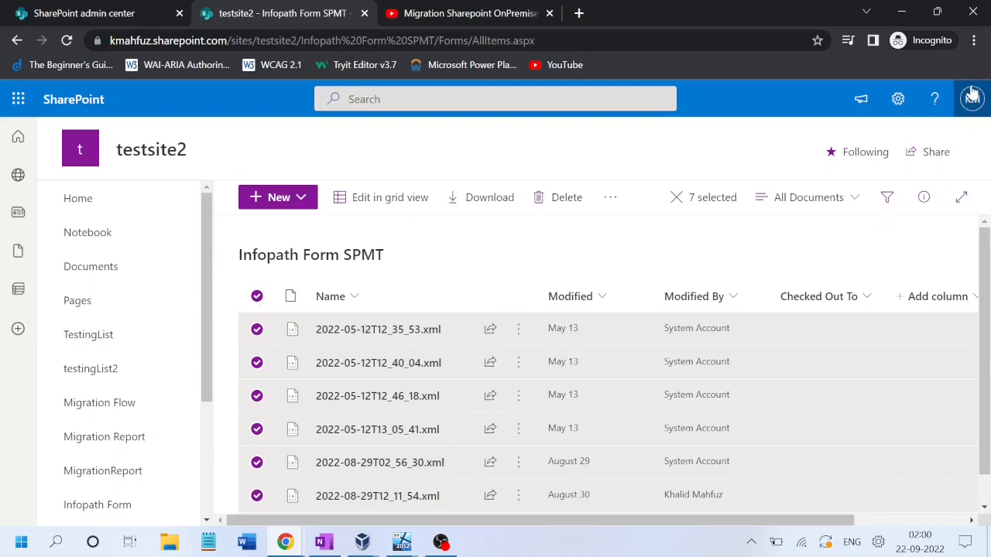
# Step: Set the Chrome page zoom to 90% so the list fits
pyautogui.click(974, 40)
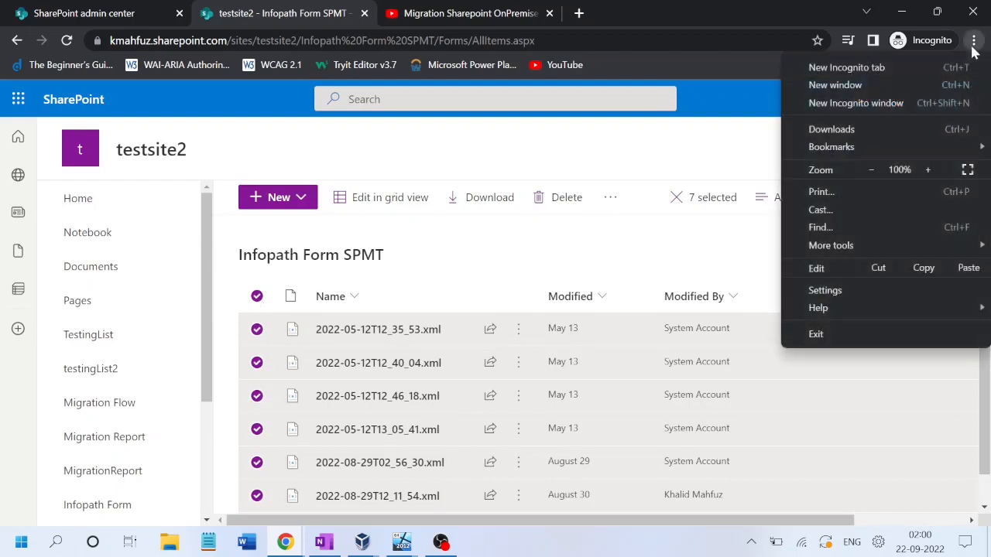
pyautogui.click(873, 168)
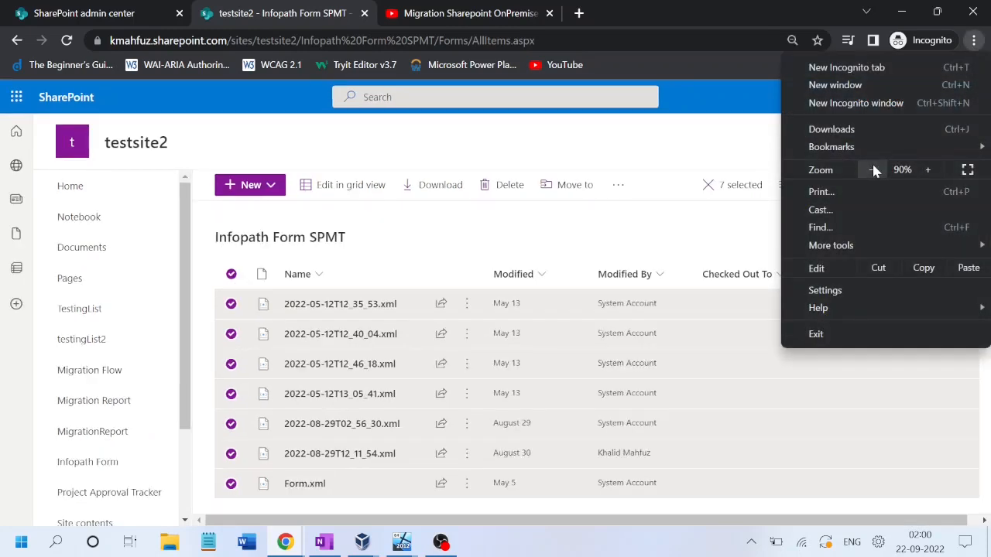
pyautogui.click(873, 170)
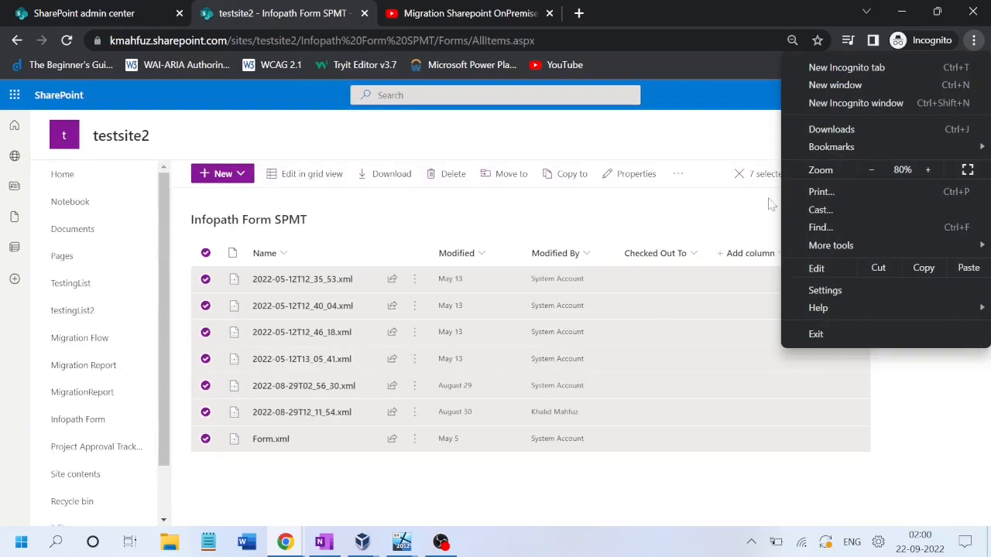
pyautogui.click(929, 164)
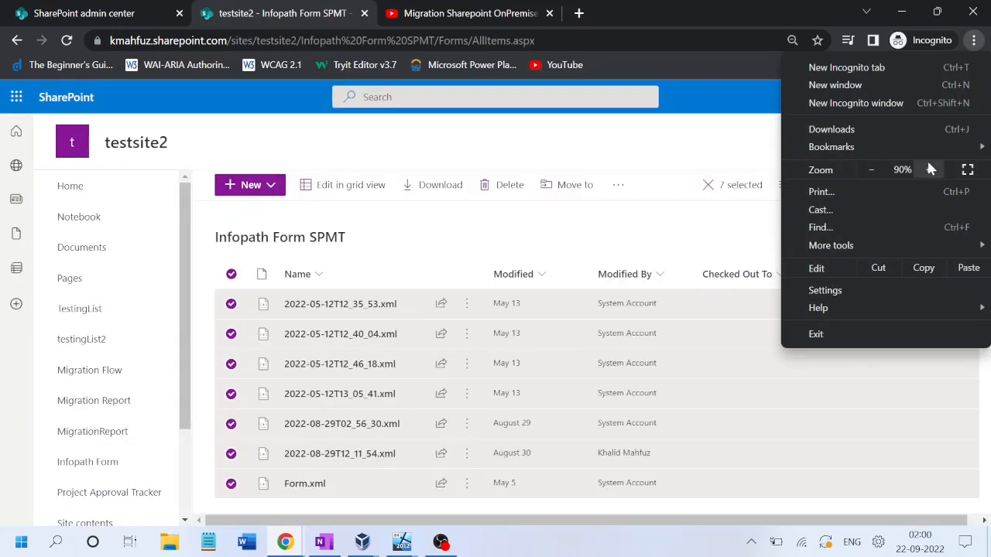
pyautogui.click(756, 138)
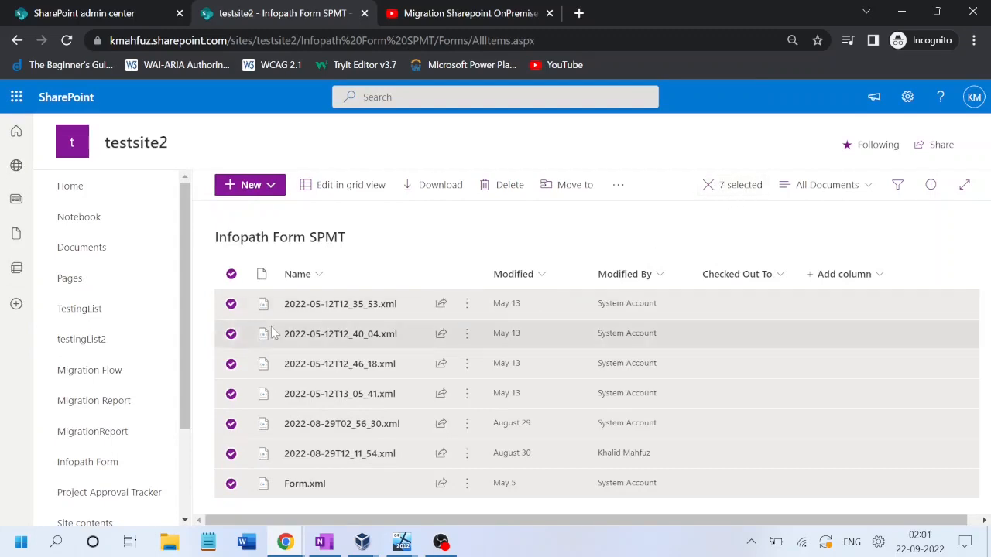
# Step: Deselect the items, open the 2022-08-29T12_11_54.xml form, and go to Documents
pyautogui.click(231, 274)
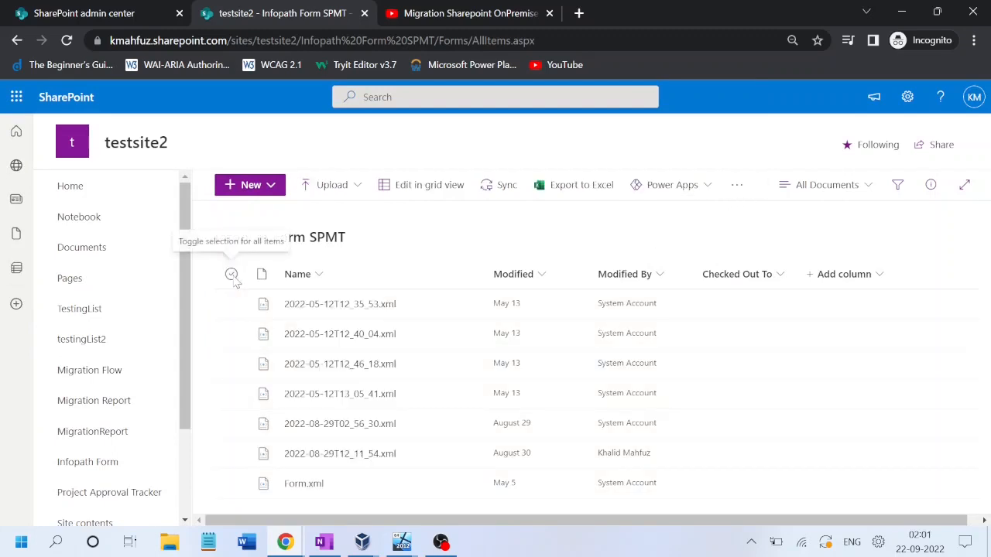
pyautogui.click(352, 461)
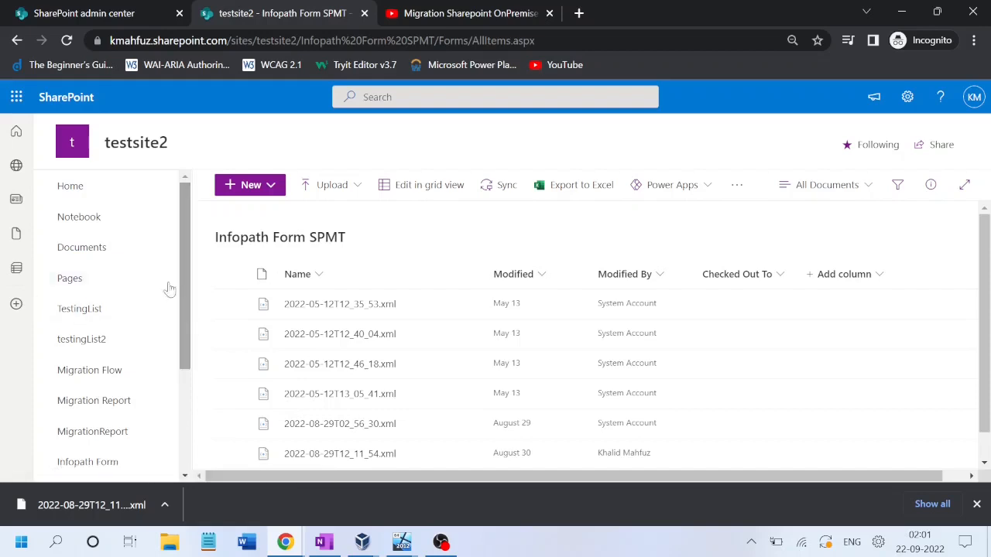
pyautogui.click(84, 256)
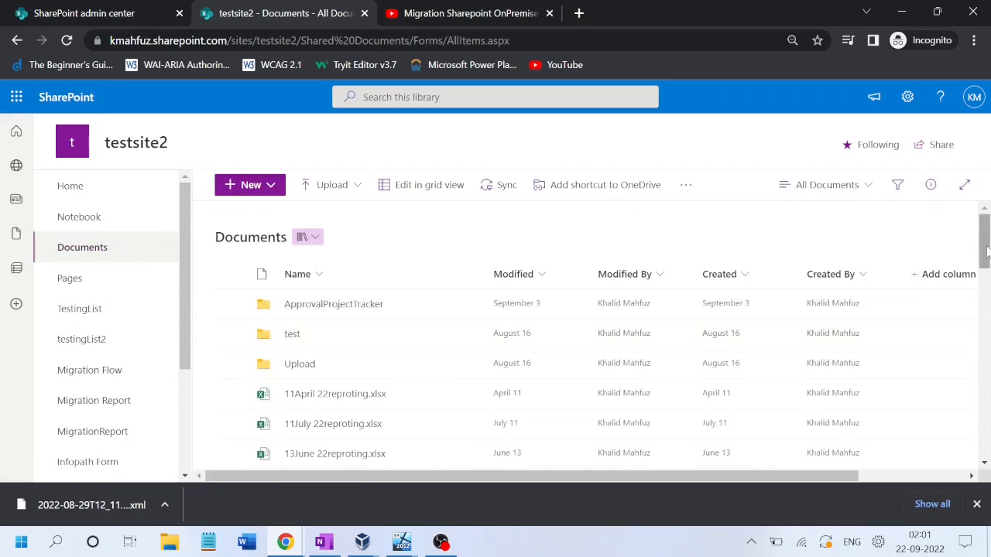
# Step: Open ItemReport_R1.csv from the Upload folder in testsite2's Documents
pyautogui.moveTo(988, 252); pyautogui.dragTo(990, 215)
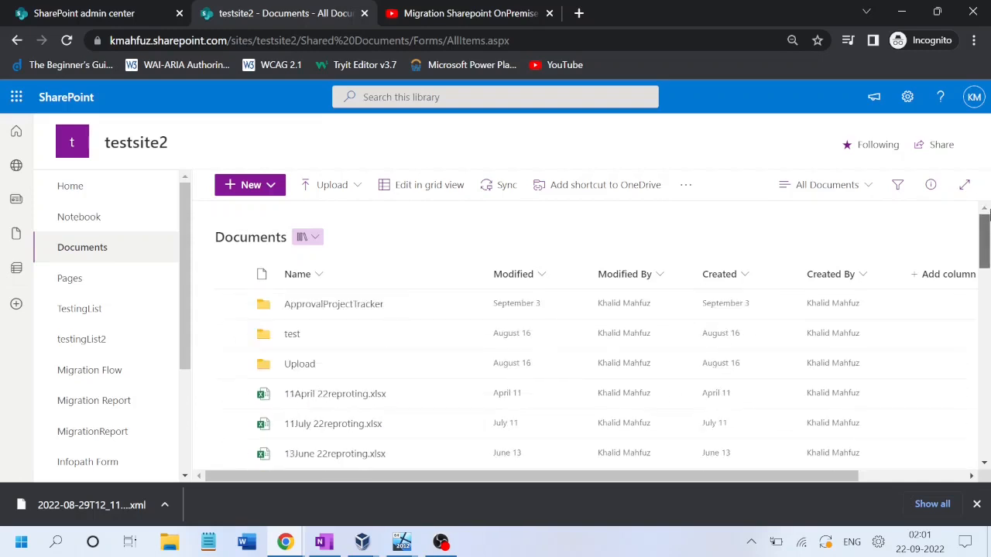
pyautogui.click(295, 367)
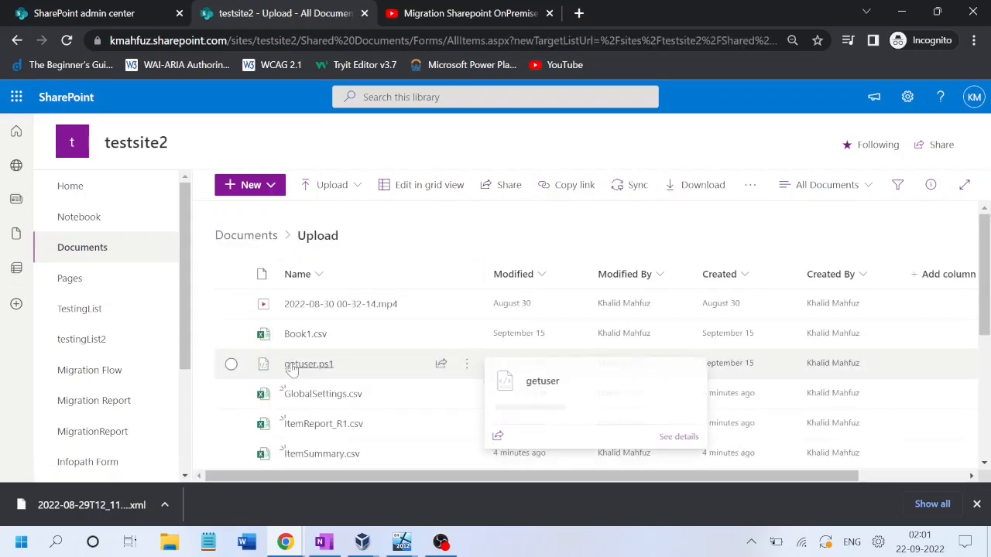
pyautogui.scroll(-2, 369, 378)
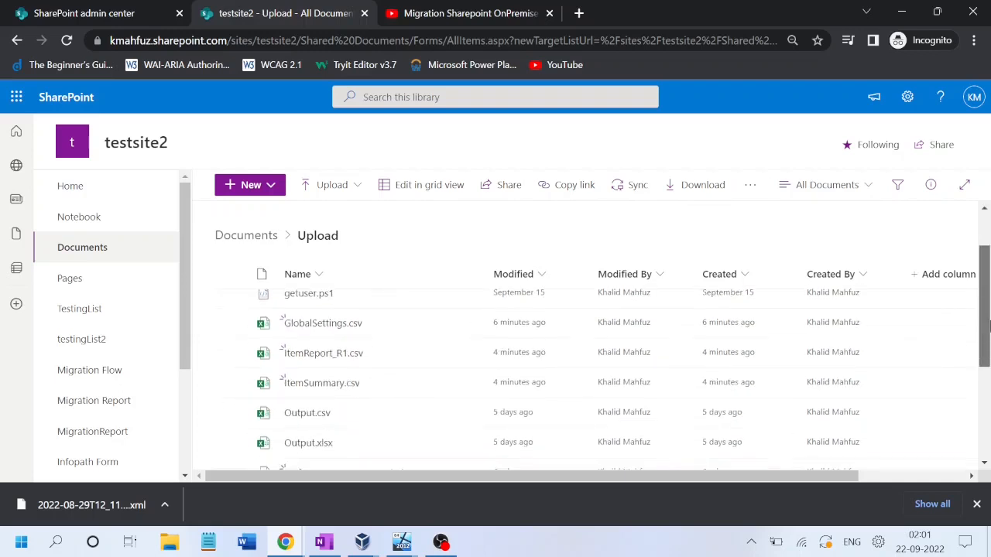
pyautogui.click(314, 349)
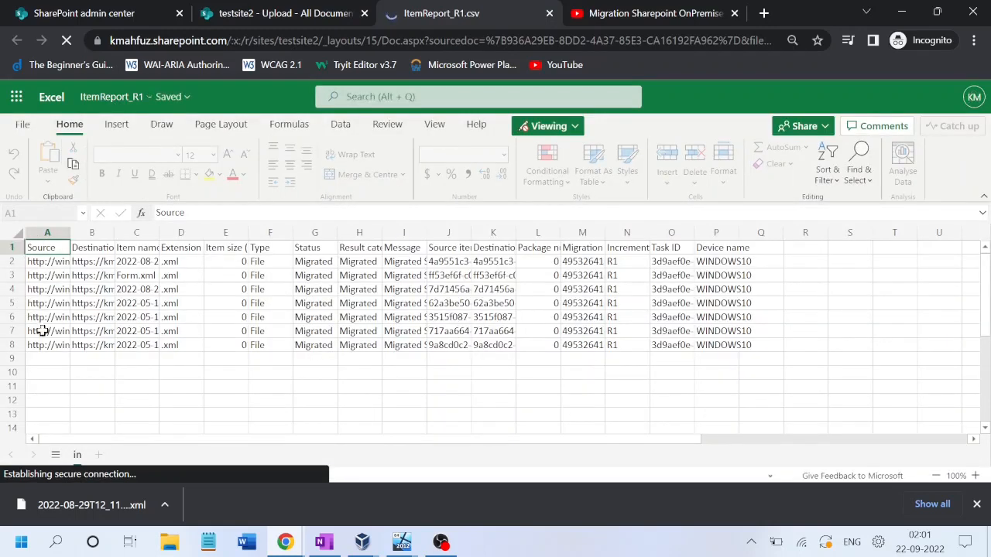
# Step: Check the first item's source URL, destination, name, size and 'Migrated Successfully' message
pyautogui.click(54, 263)
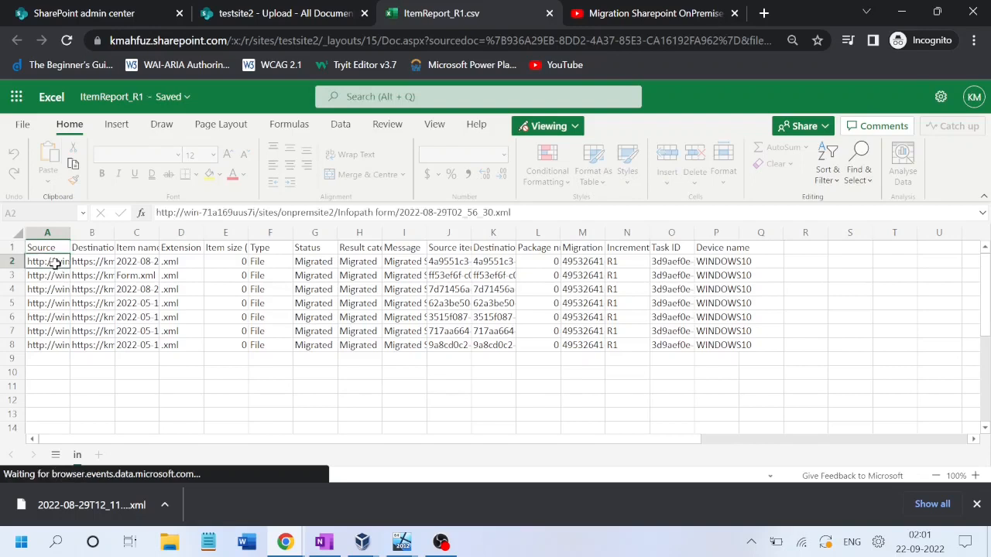
pyautogui.press('Tab')
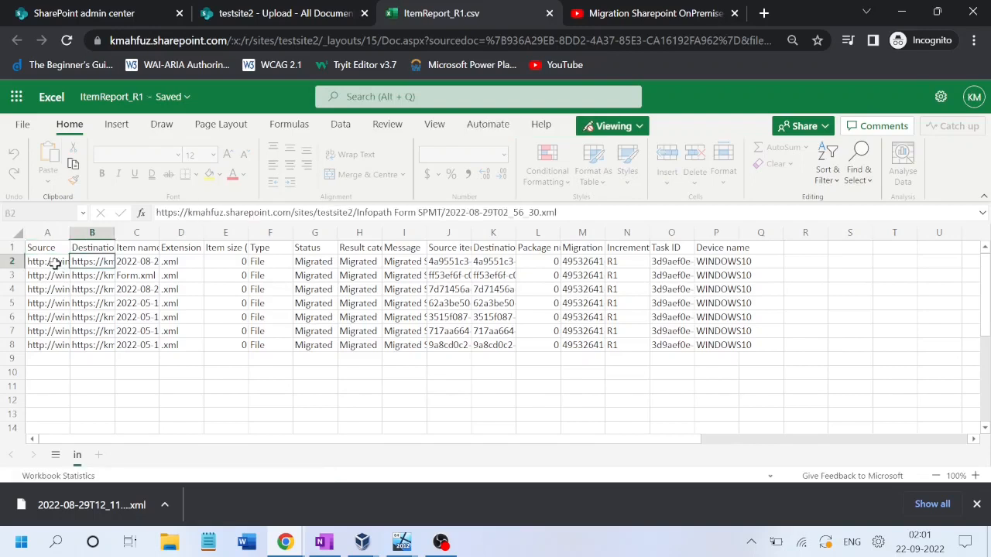
pyautogui.press('Tab')
pyautogui.press('Tab')
pyautogui.press('Tab')
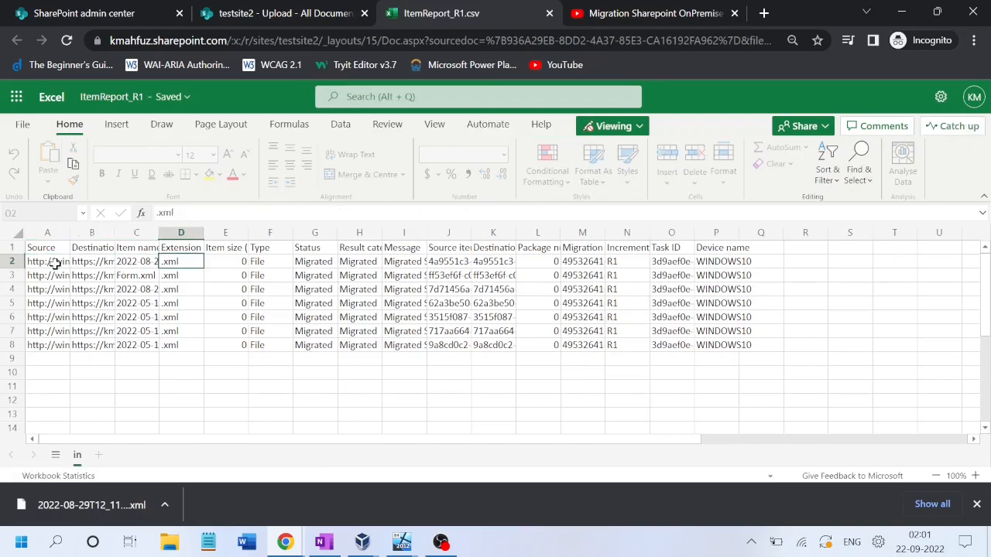
pyautogui.press('Tab')
pyautogui.press('Tab')
pyautogui.press('Tab')
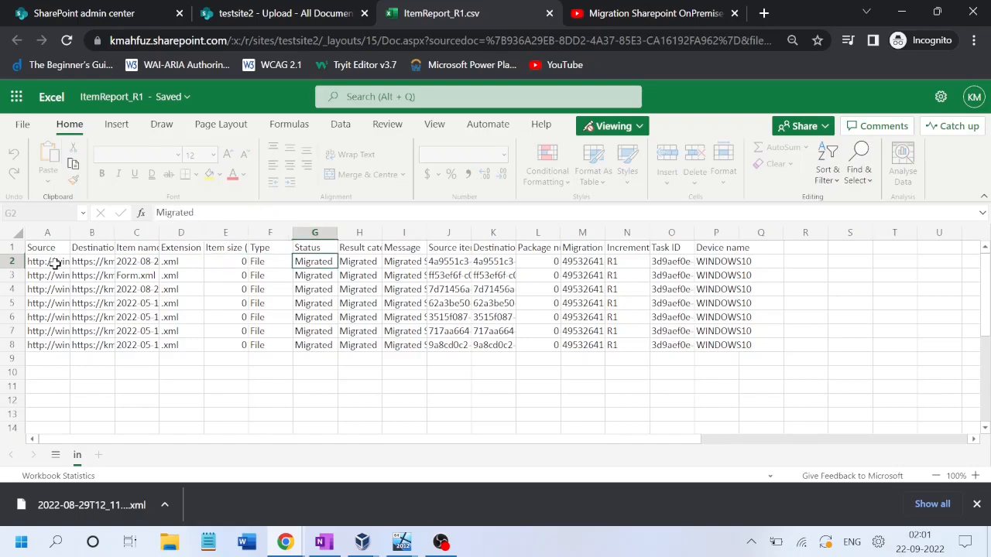
pyautogui.press('Up')
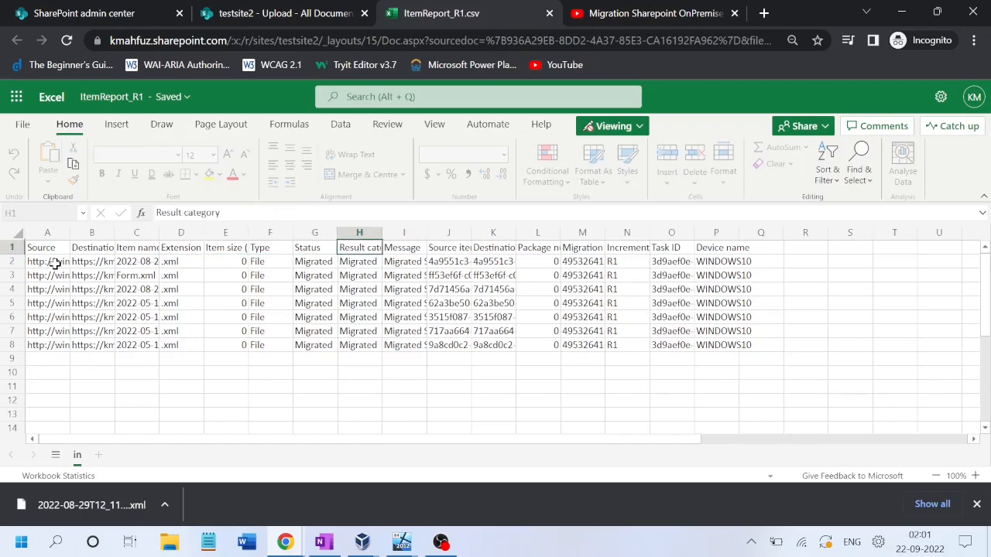
pyautogui.press('Tab')
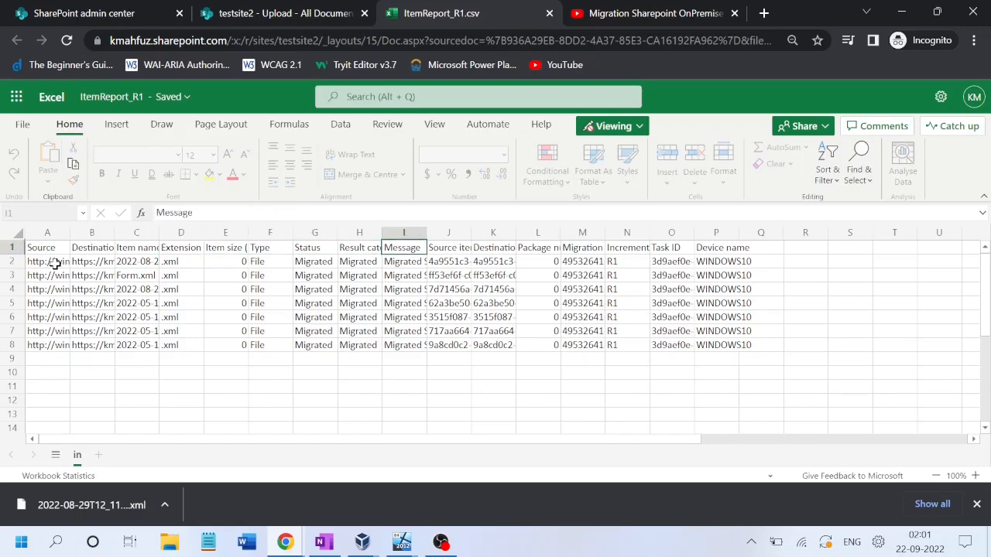
pyautogui.press('Down')
# Step: Read the Source item ID through Task ID headings, then return to the testsite2 - Upload tab
pyautogui.press('Up')
pyautogui.press('Tab')
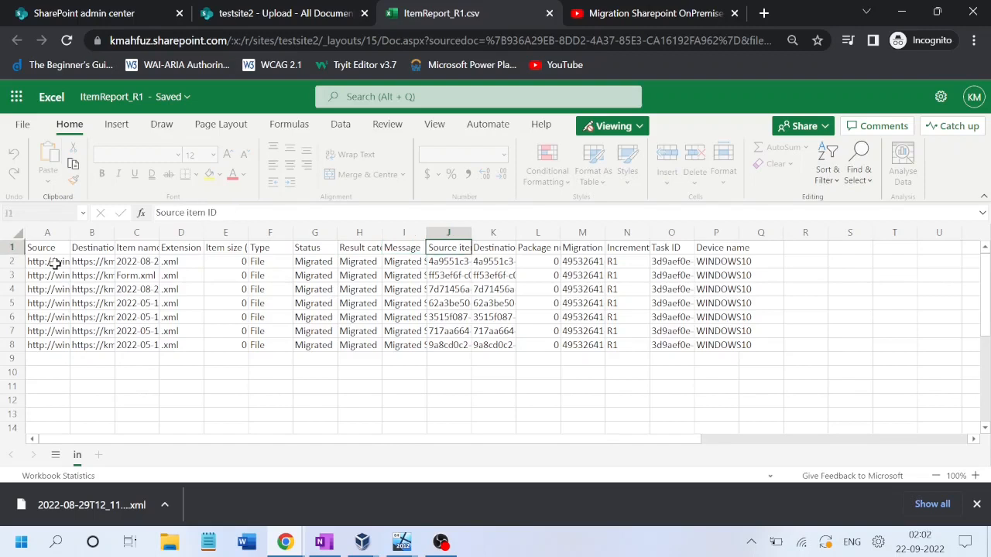
pyautogui.press('Tab')
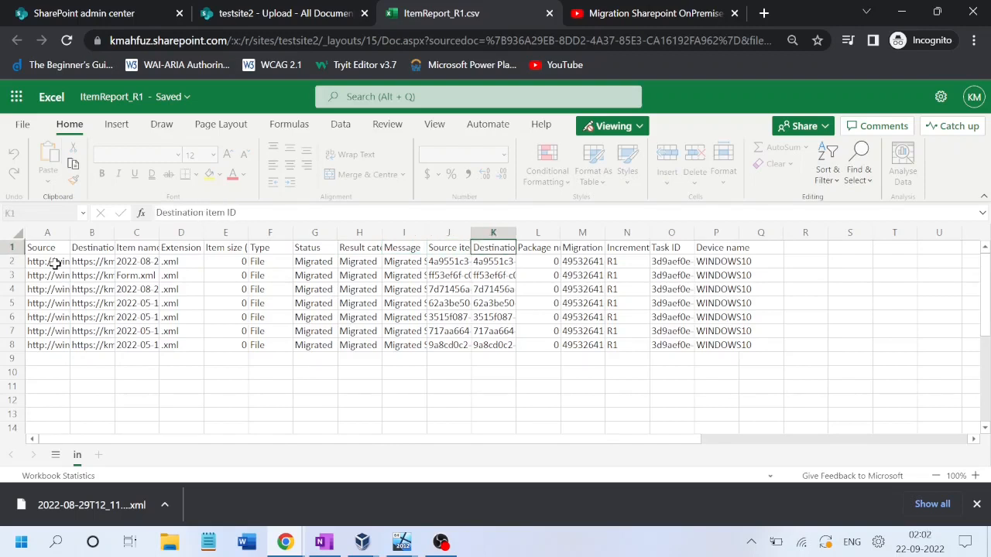
pyautogui.press('Tab')
pyautogui.press('Tab')
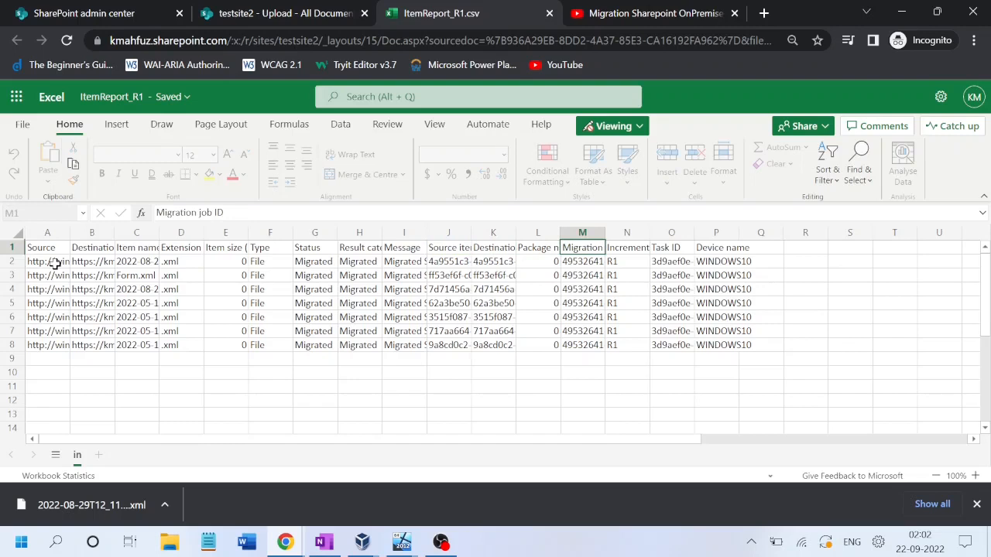
pyautogui.press('Tab')
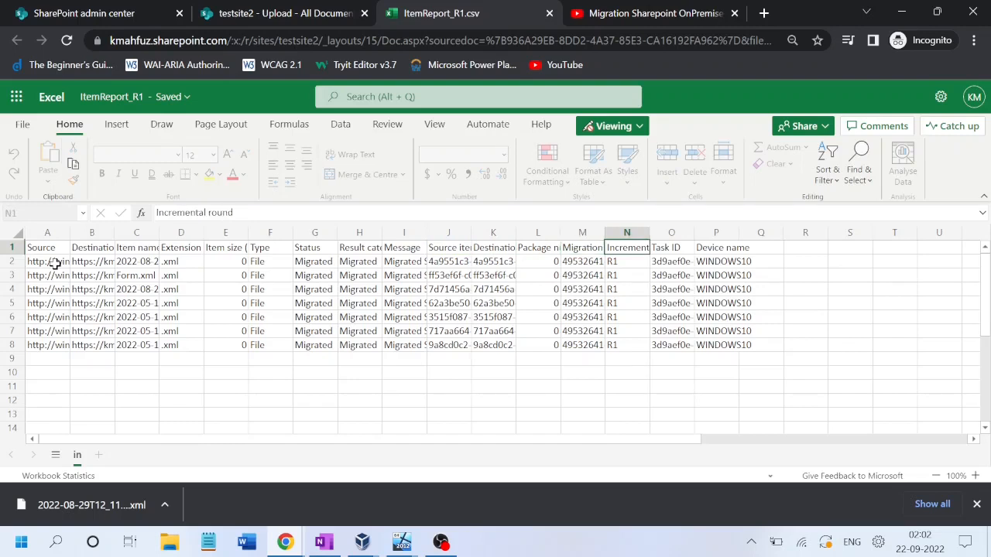
pyautogui.press('Tab')
pyautogui.press('Tab')
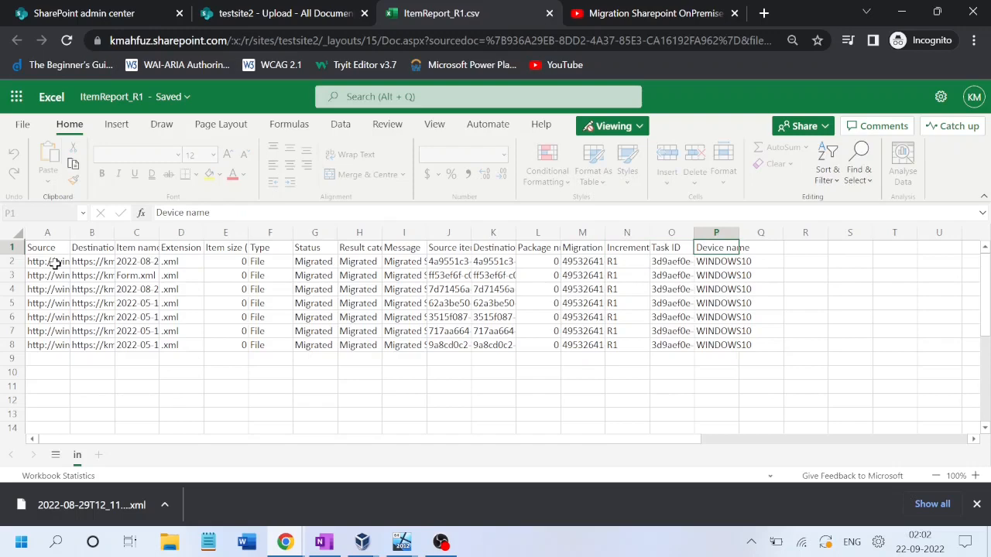
pyautogui.click(286, 14)
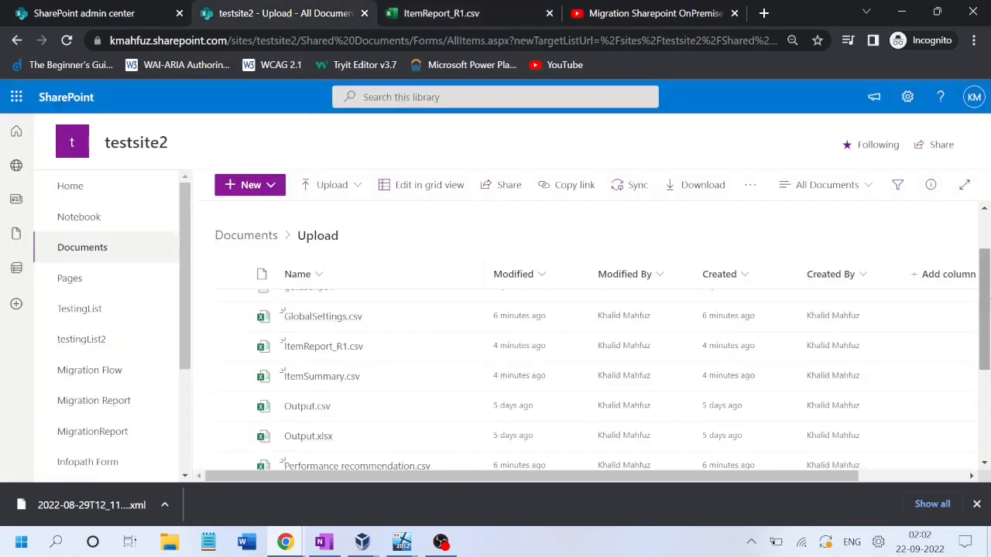
# Step: Open ItemSummary.csv and check Scanned, scan failures 0, Filtered out, Packaged and Failed packaging columns
pyautogui.scroll(-1, 434, 340)
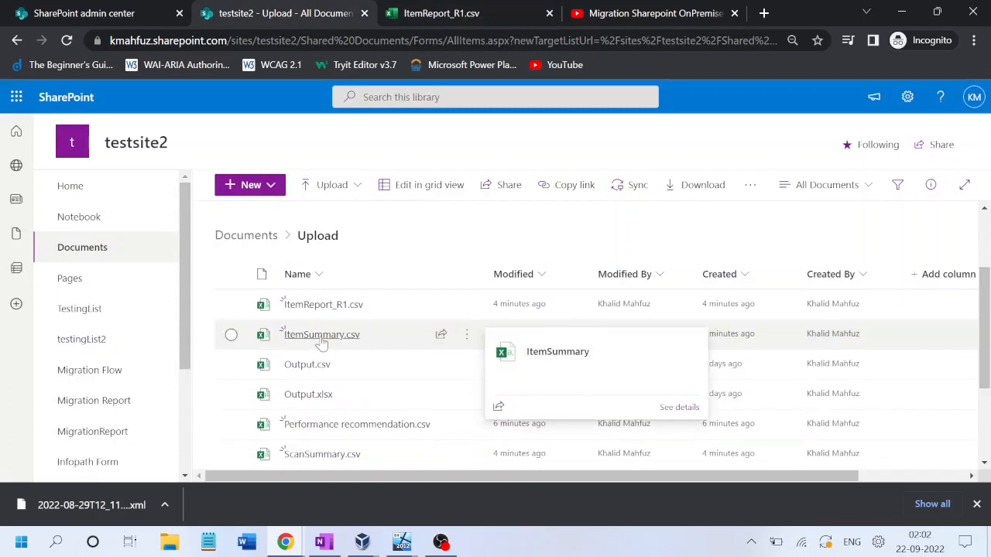
pyautogui.click(322, 336)
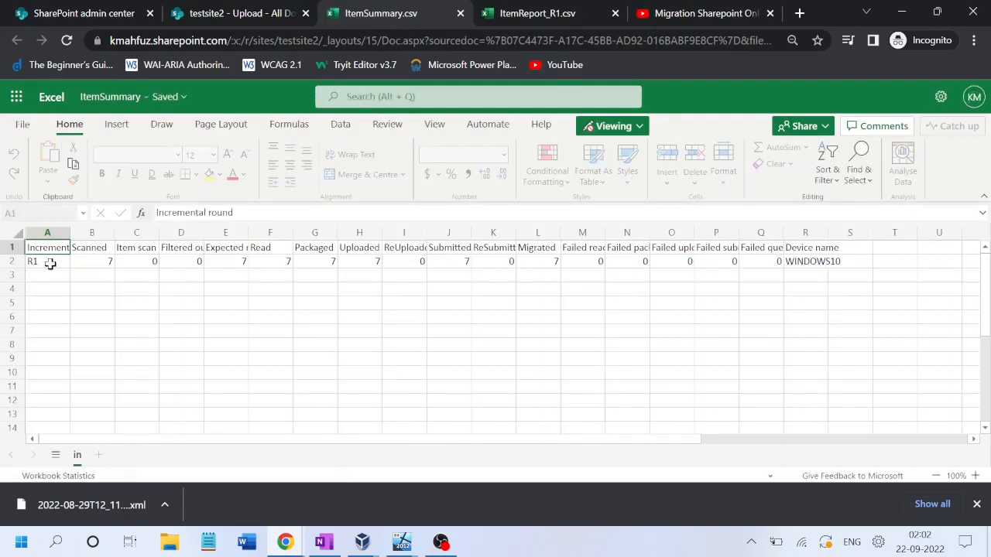
pyautogui.press('Right')
pyautogui.press('Down')
pyautogui.press('Right')
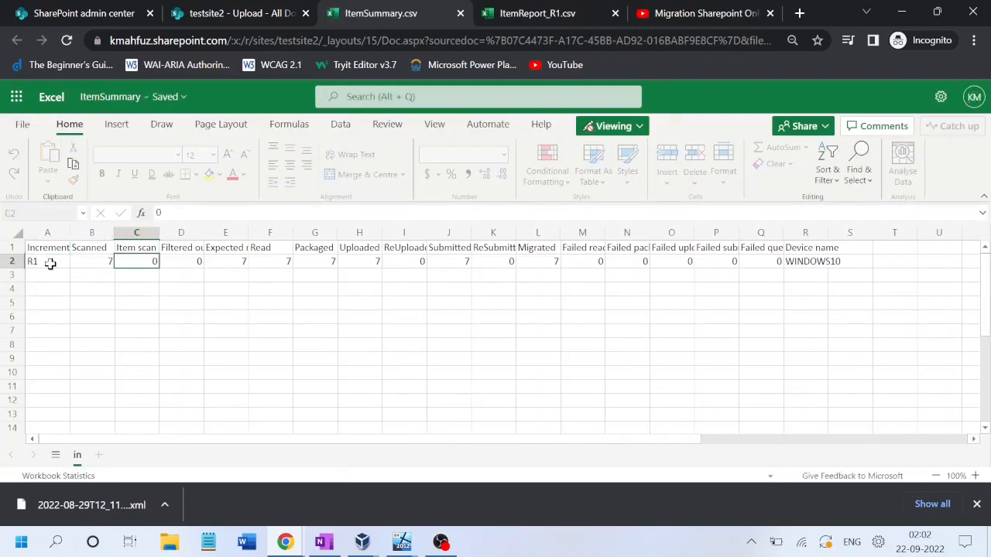
pyautogui.press('Up')
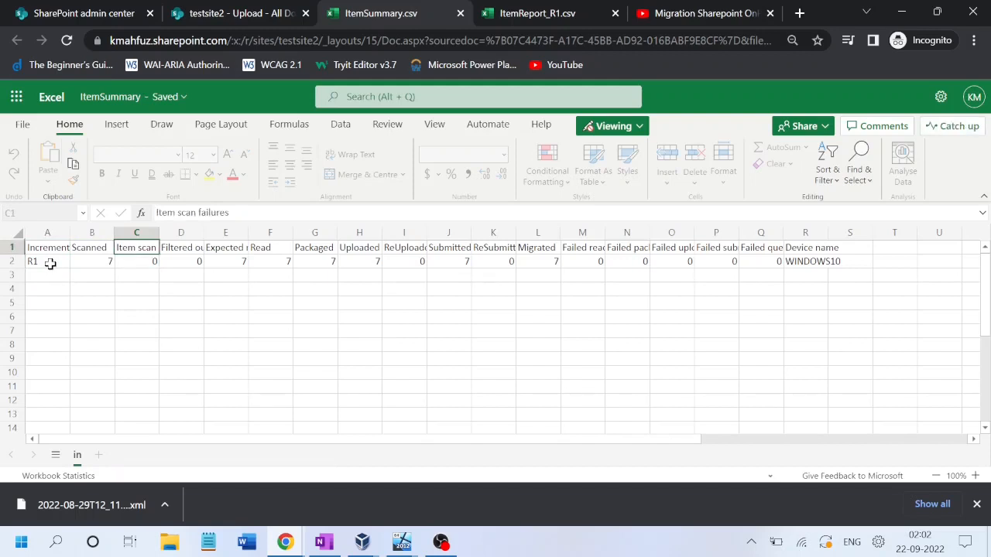
pyautogui.press('Right')
pyautogui.press('Right')
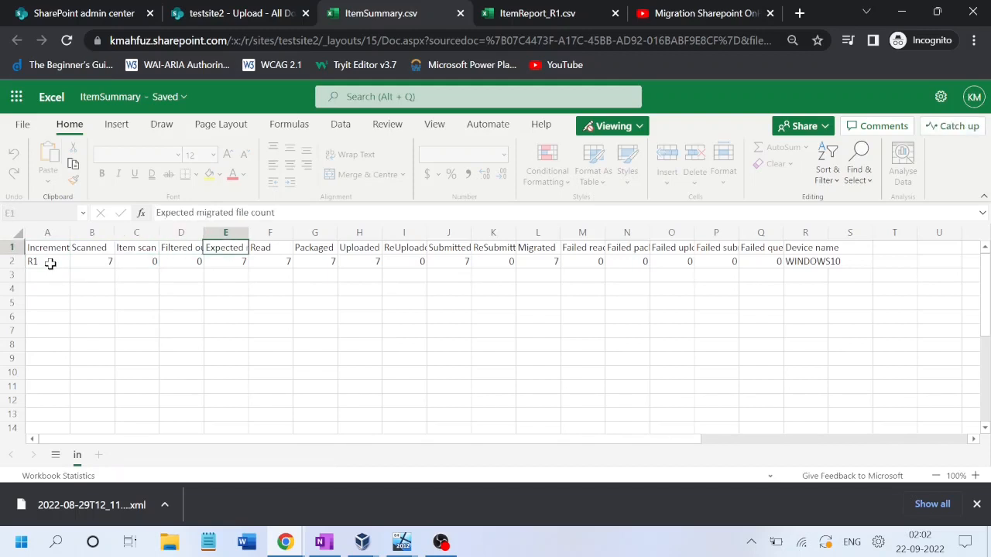
pyautogui.press('Right')
pyautogui.press('Right')
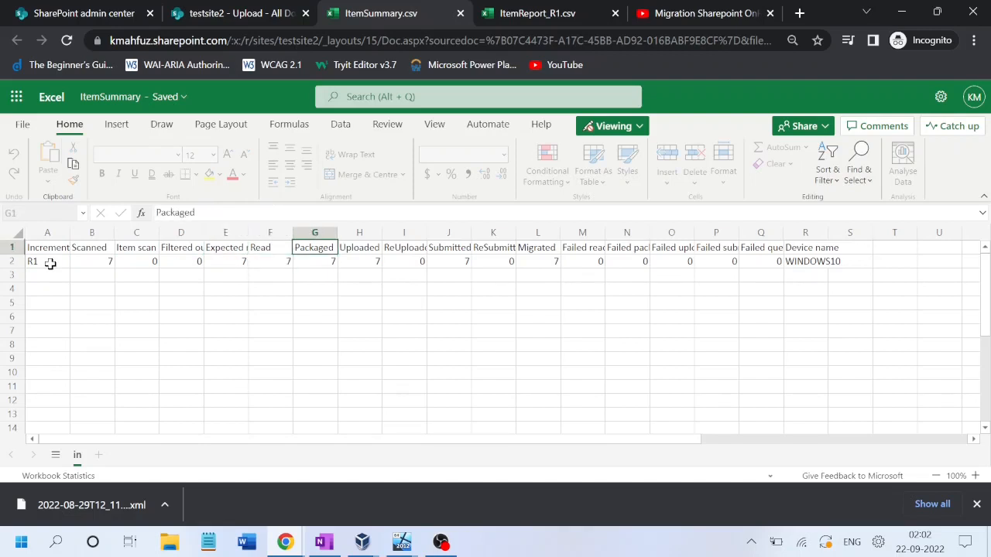
pyautogui.press('Right')
pyautogui.press('Right')
pyautogui.press('Right')
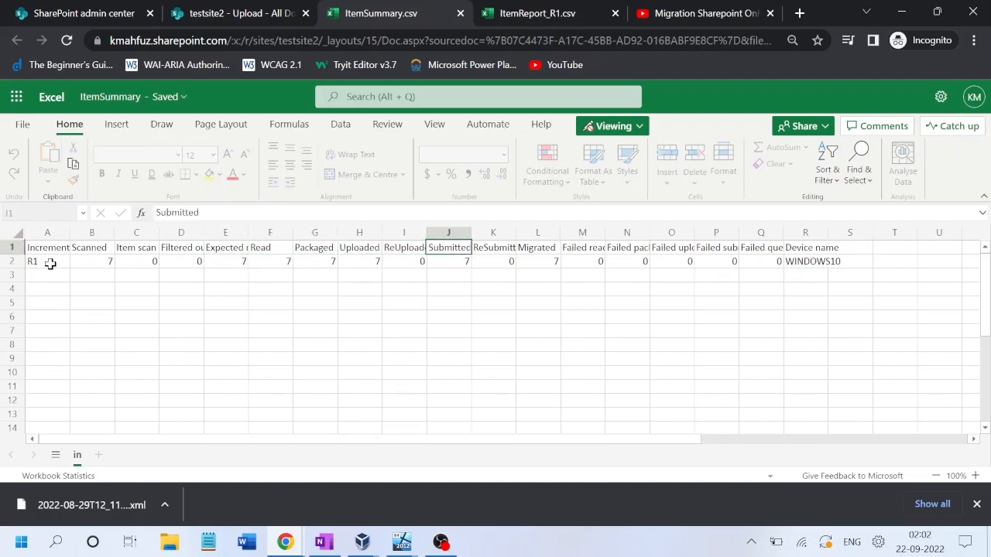
pyautogui.press('Right')
pyautogui.press('Right')
pyautogui.press('Right')
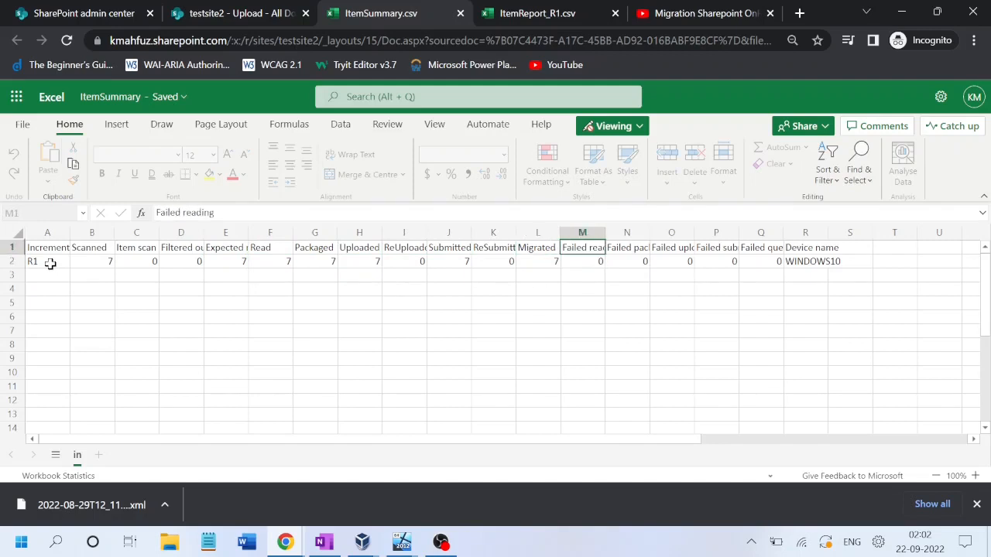
pyautogui.press('Right')
# Step: Confirm failed uploading, submitting and querying are 0 and device WINDOWS10, then return to Upload
pyautogui.press('Down')
pyautogui.press('Up')
pyautogui.press('Right')
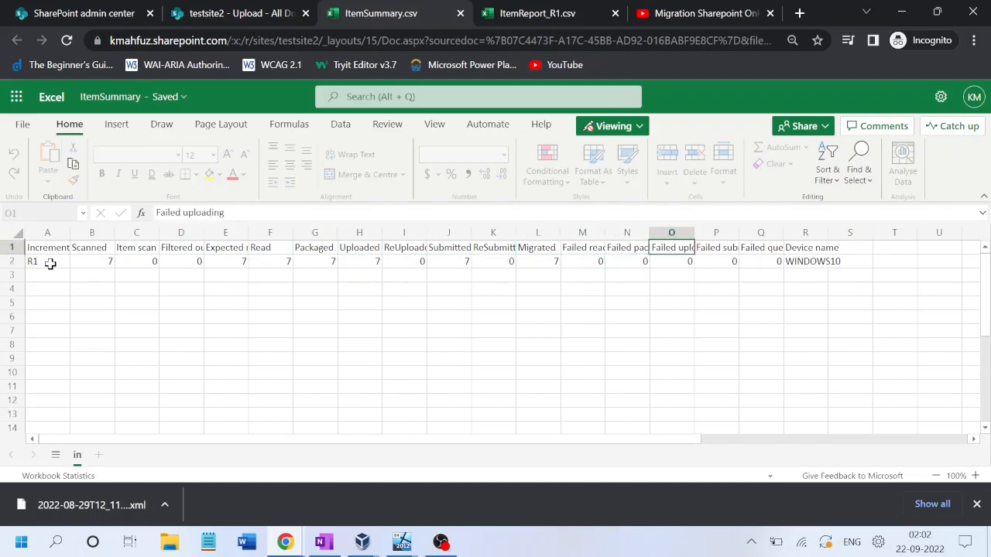
pyautogui.press('Down')
pyautogui.press('Right')
pyautogui.press('Up')
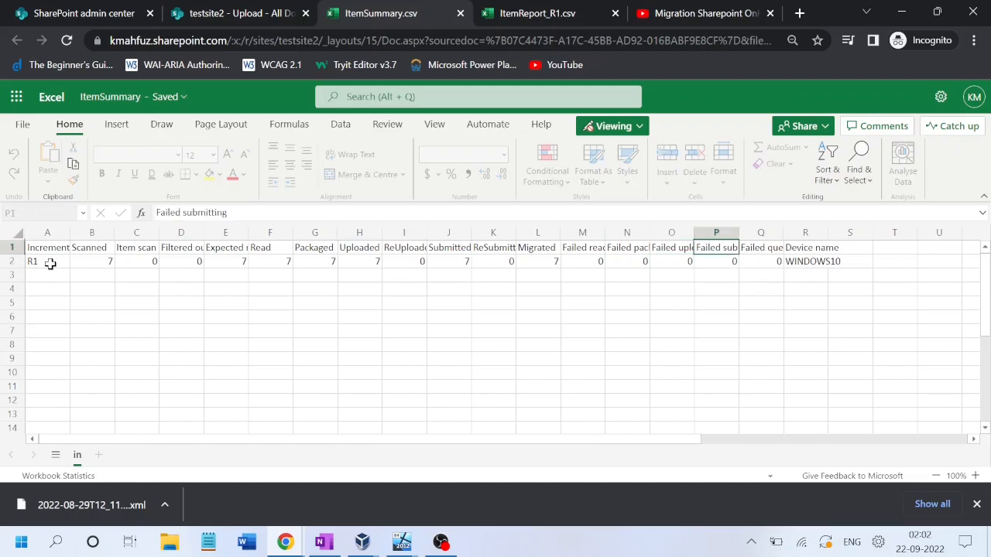
pyautogui.press('Down')
pyautogui.press('Right')
pyautogui.press('Up')
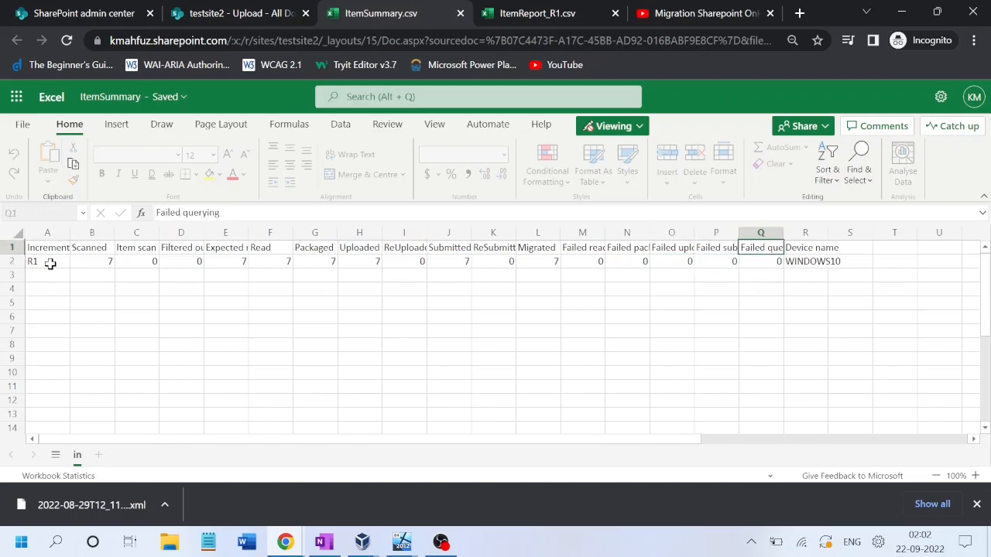
pyautogui.press('Right')
pyautogui.press('Down')
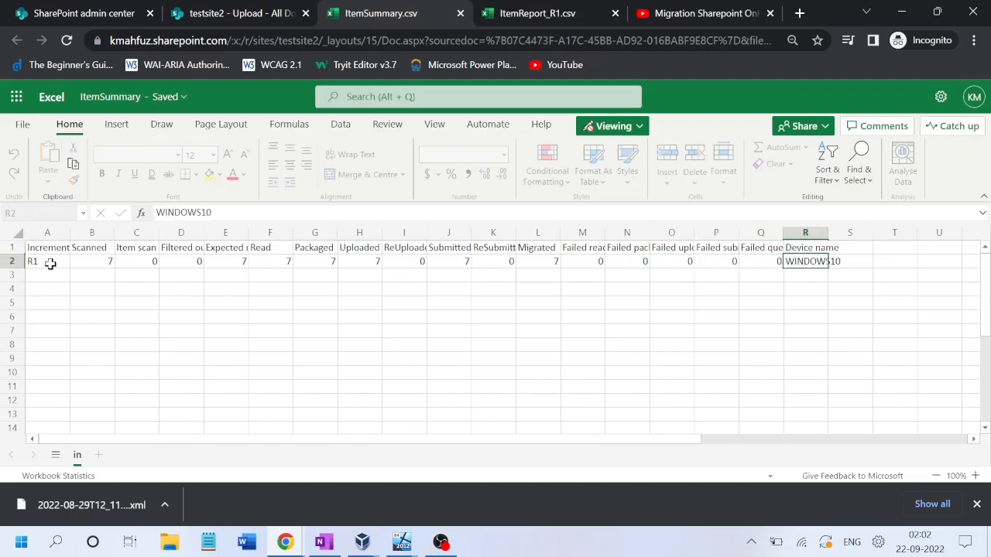
pyautogui.click(220, 8)
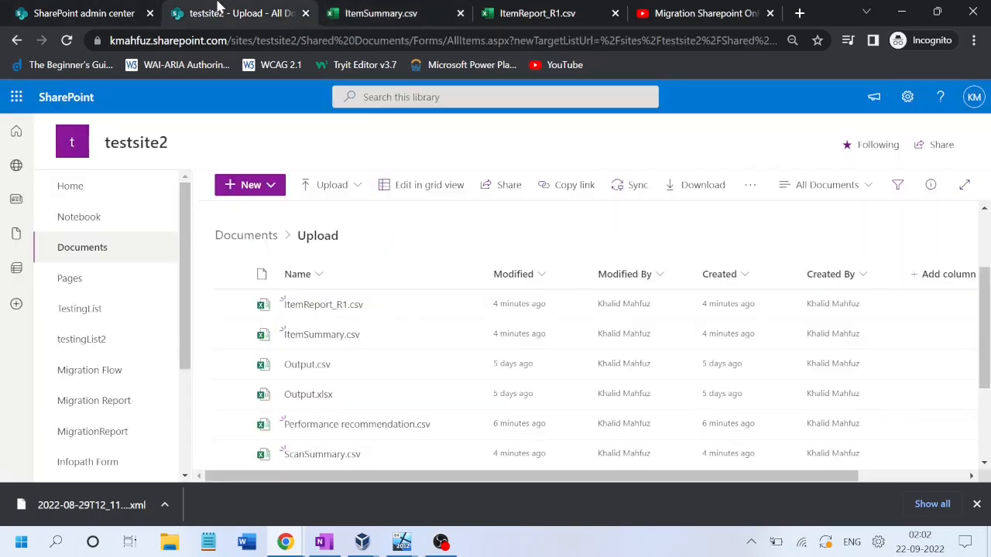
# Step: Open ScanSummary.csv in Excel, return to the testsite2 - Upload tab, and bring up OBS
pyautogui.moveTo(988, 326); pyautogui.dragTo(988, 355)
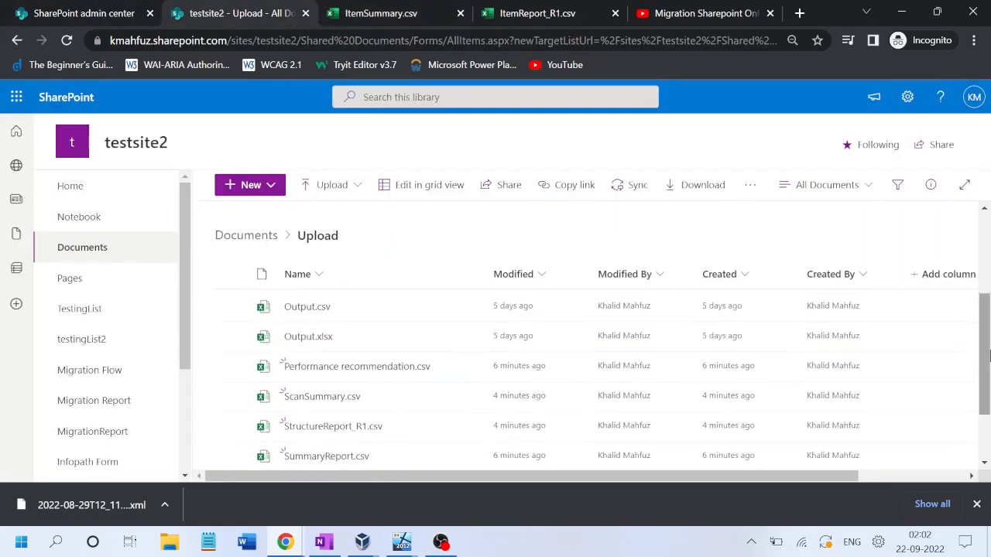
pyautogui.click(323, 404)
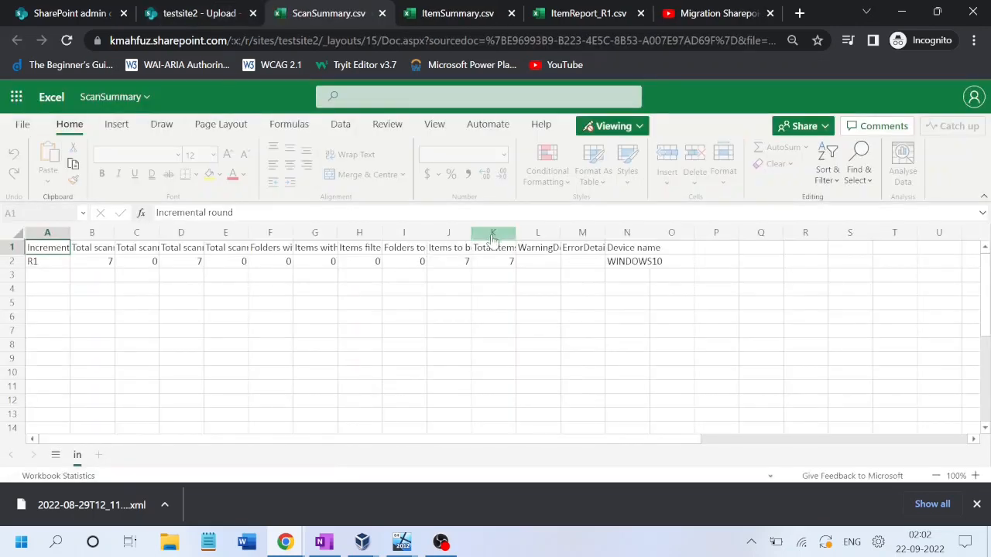
pyautogui.click(201, 17)
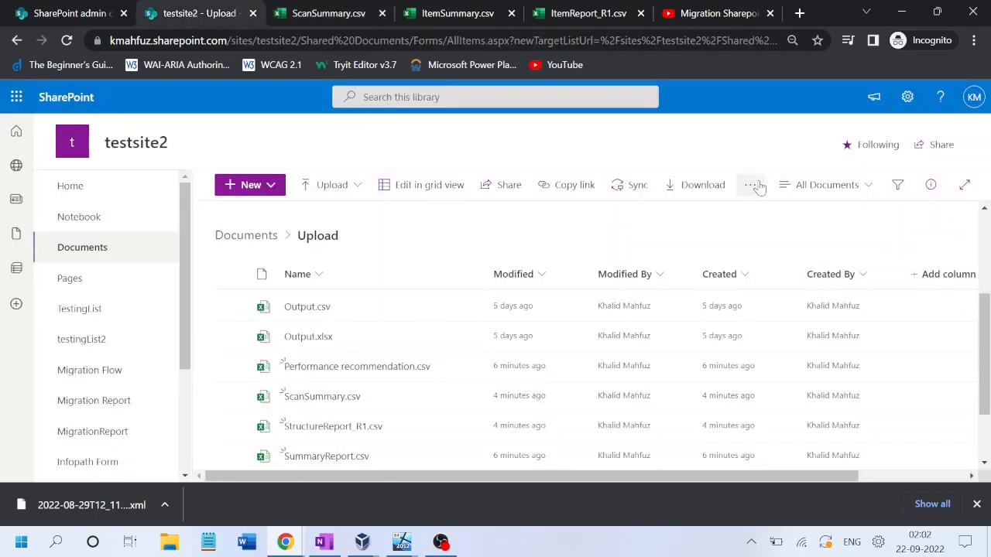
pyautogui.moveTo(987, 356); pyautogui.dragTo(988, 266)
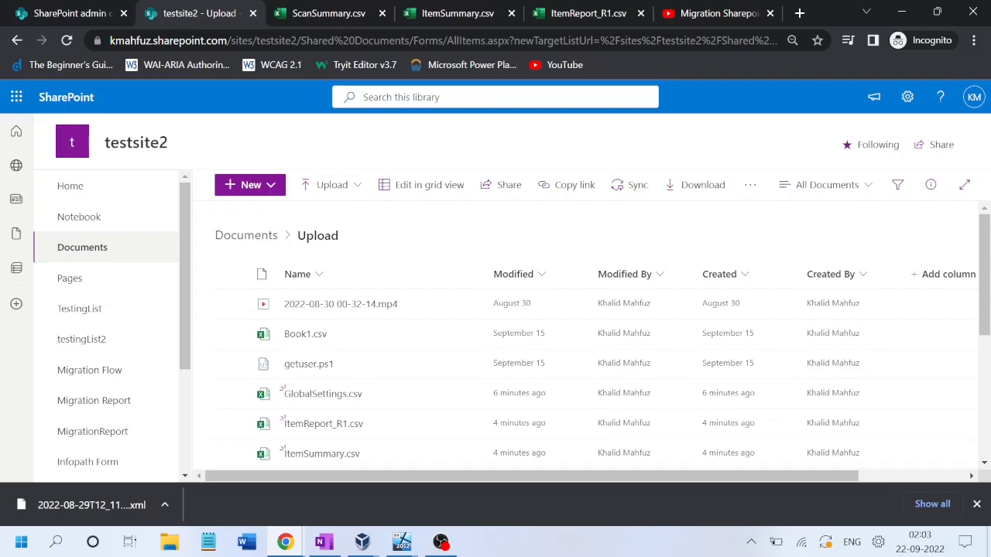
pyautogui.click(441, 542)
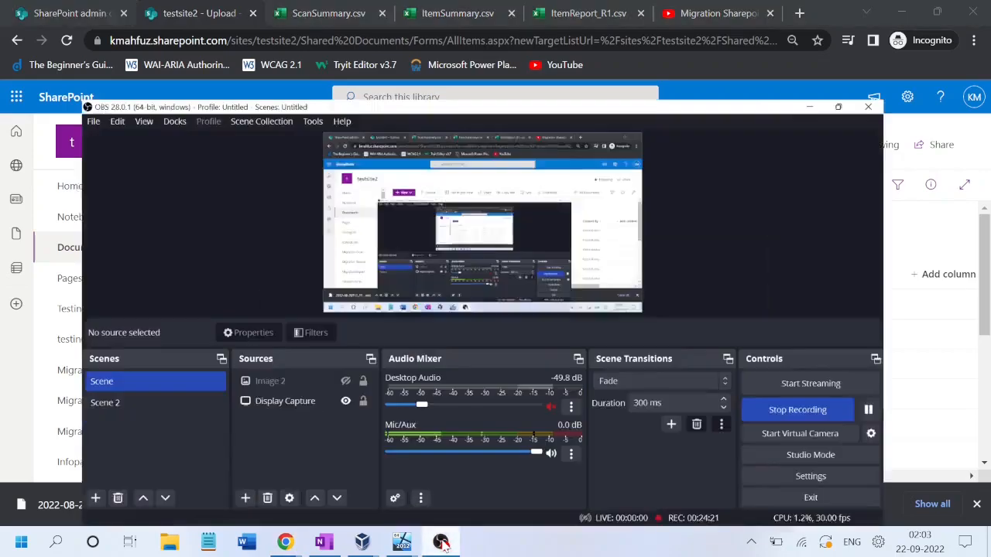